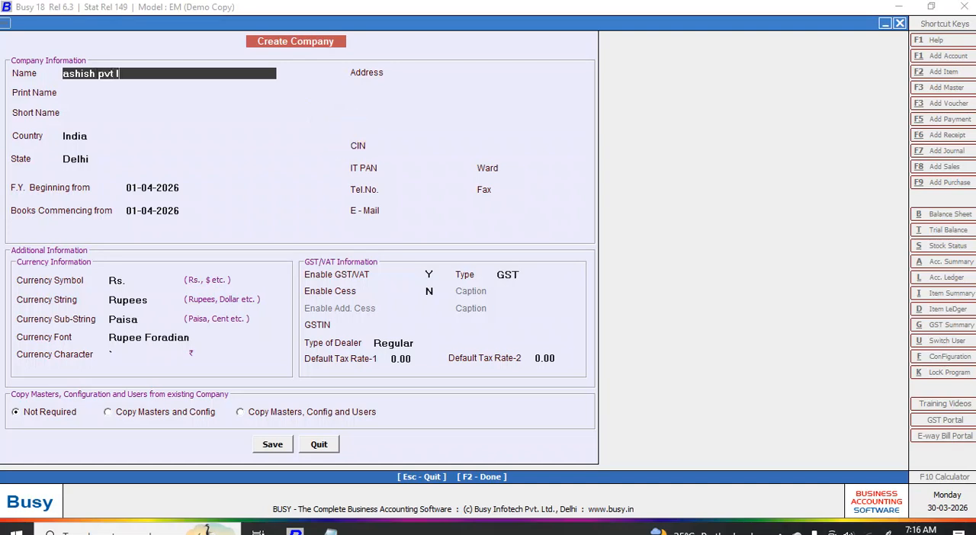
- Name the company Ashish Pvt Ltd Co and set the financial year and books to begin on 01-04-2025
type("c")
key("Return")
key("Return")
key("Return")
key("Return")
key("Return")
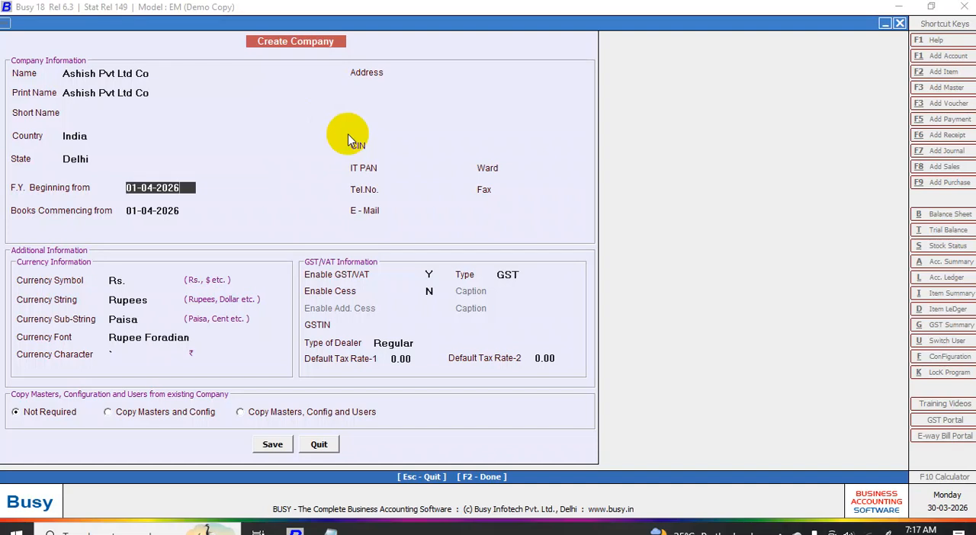
type("5")
key("Return")
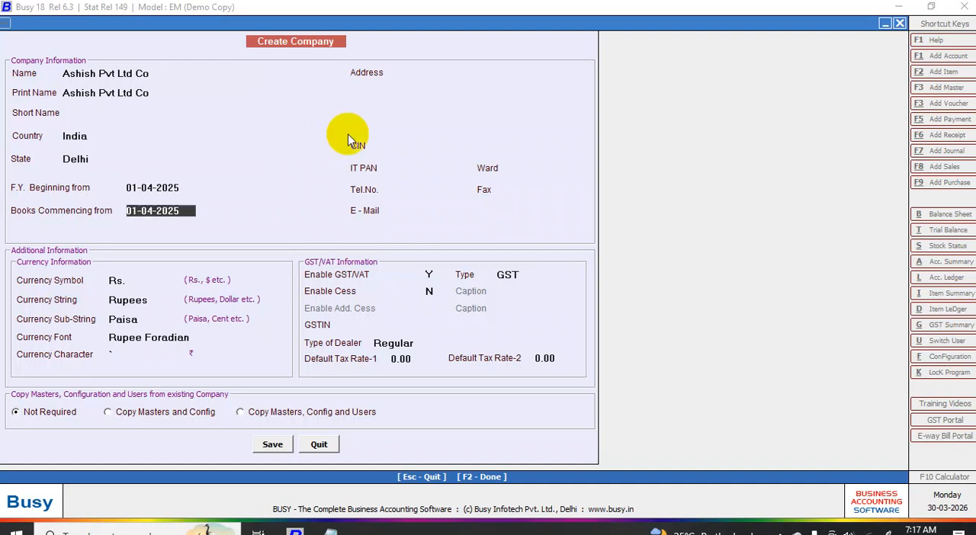
key("Return")
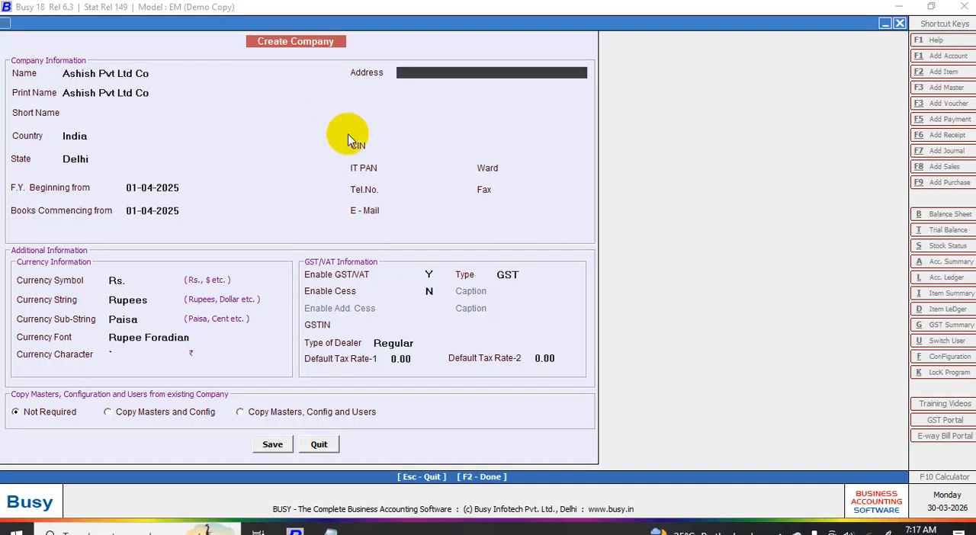
- Leave the address and contact details blank, keep the default currency, GST and Regular dealer settings, and save the company
key("Return")
key("Return")
key("Return")
key("Return")
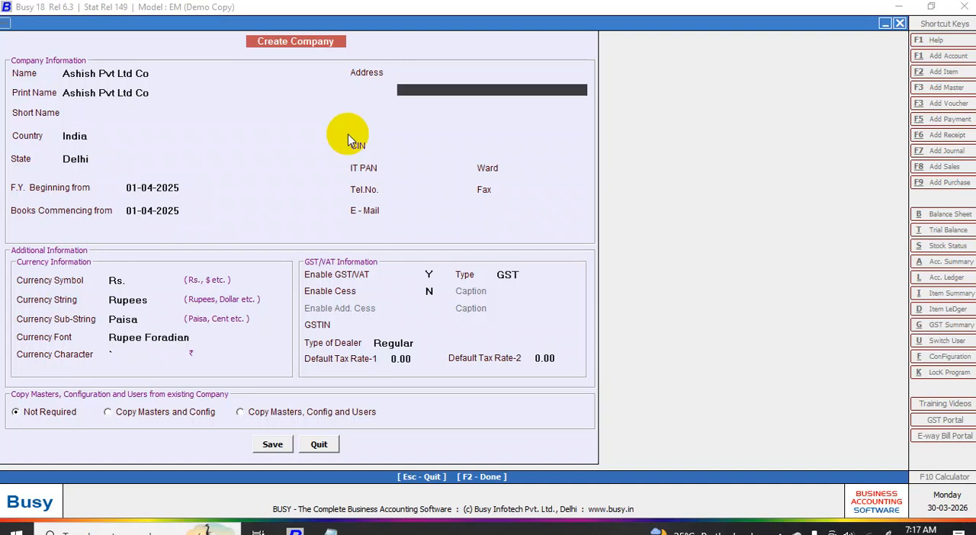
key("Return")
key("Return")
key("Return")
key("Return")
key("Return")
key("Return")
key("Return")
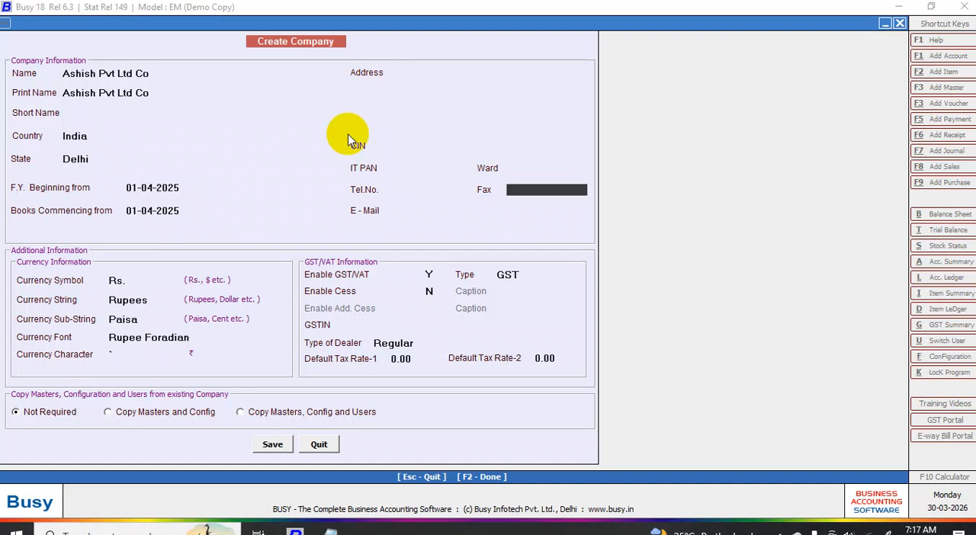
key("Return")
key("Return")
key("Return")
key("Return")
key("Return")
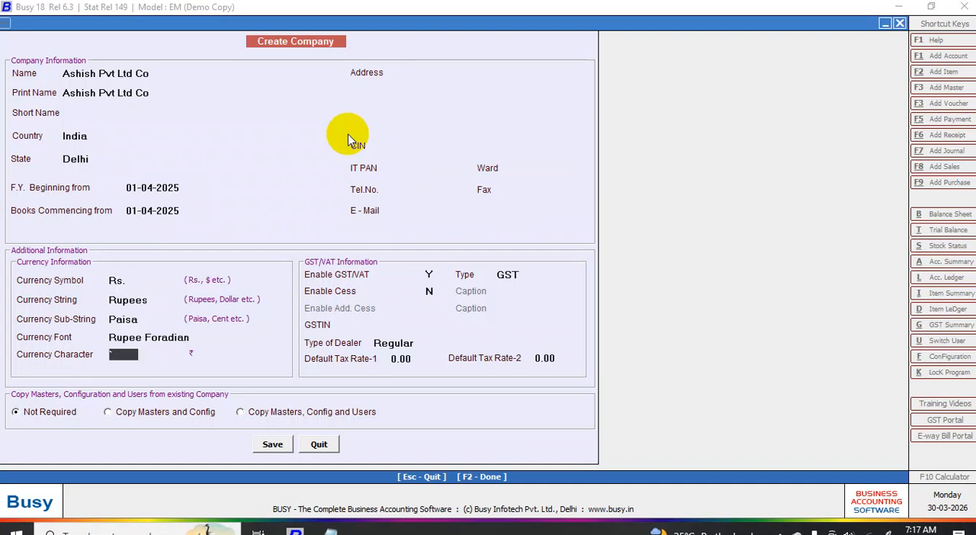
key("Return")
key("Return")
key("Return")
key("Return")
key("Return")
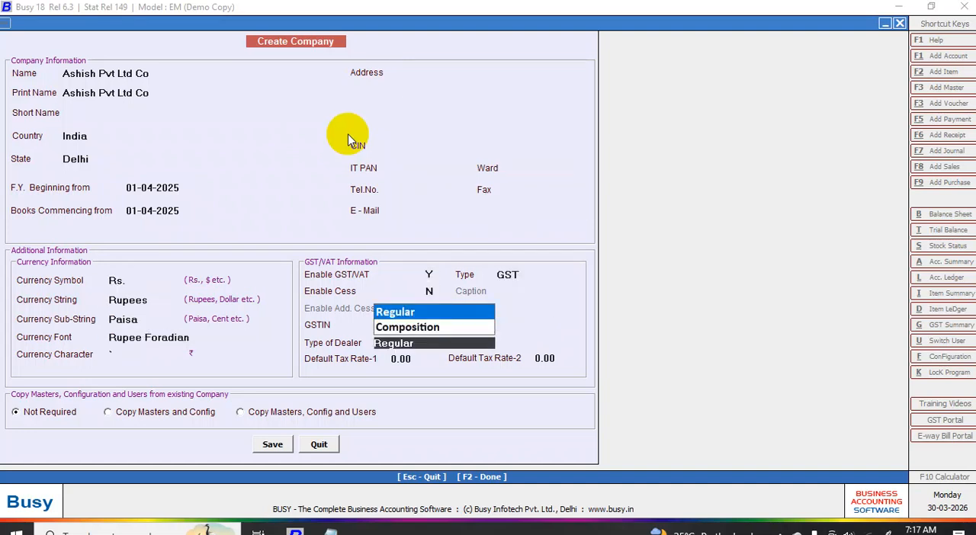
key("Return")
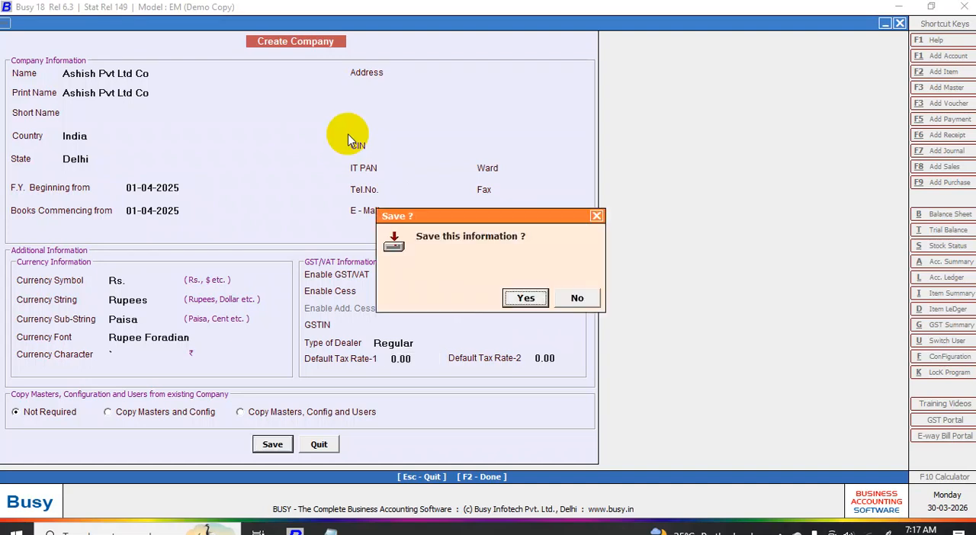
key("Return")
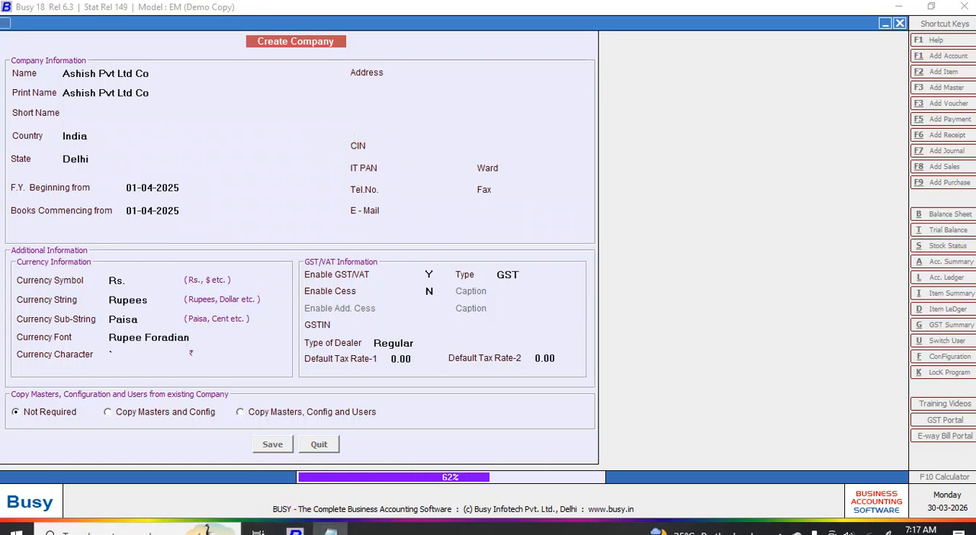
- Switch to Notepad and review the notes listing the bill of material and job work steps
left_click(330, 531)
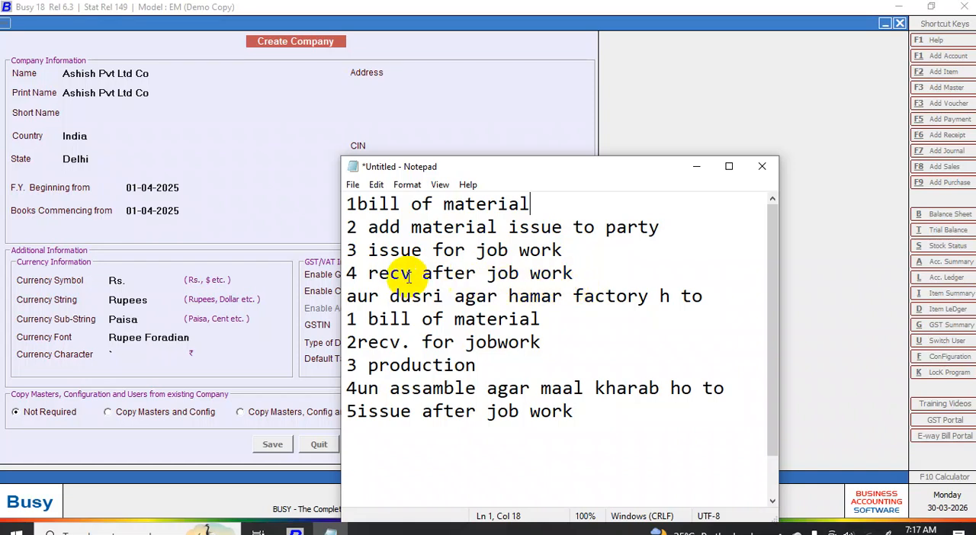
left_click(274, 444)
left_click_drag(566, 169, 696, 407)
- Finish creating the company in Busy without a super user and proceed to the Features / Options configuration
left_click(576, 295)
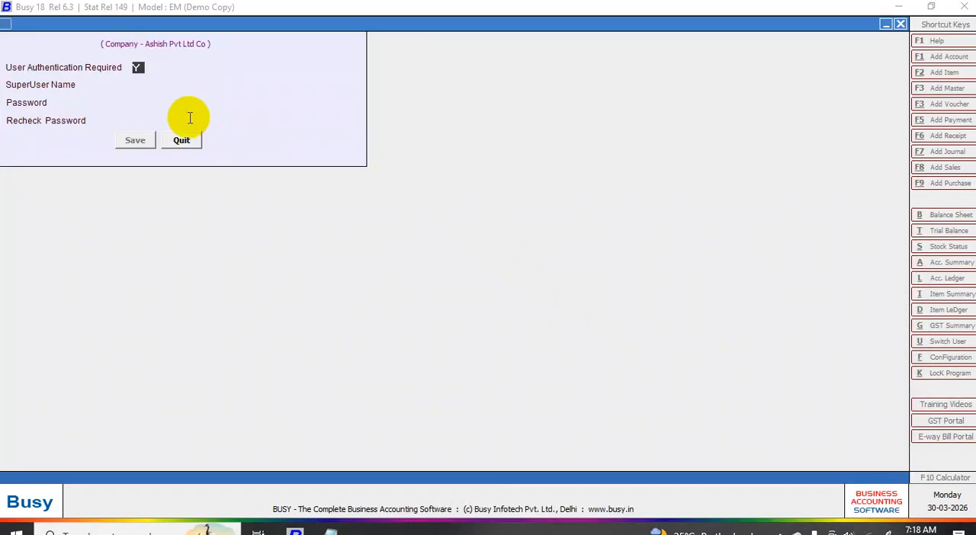
left_click(135, 140)
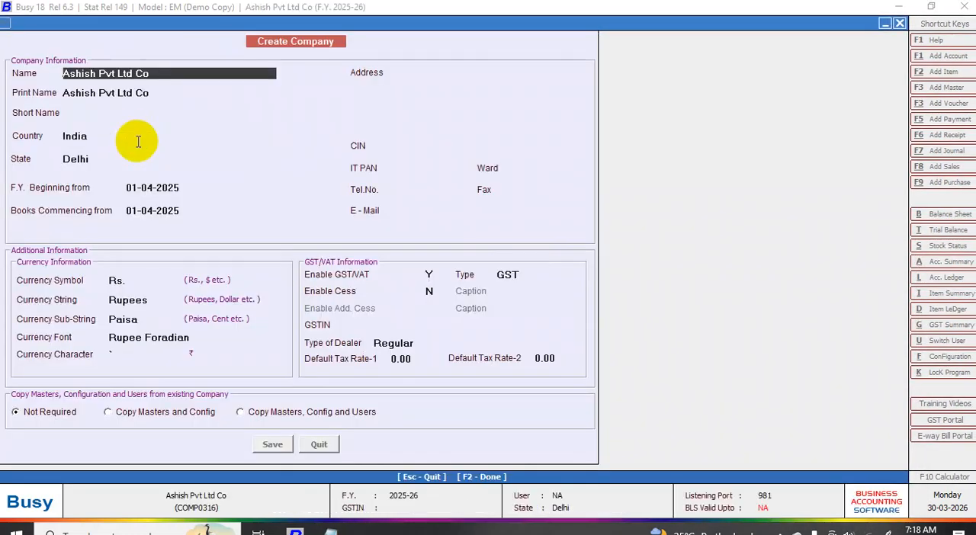
key("F2")
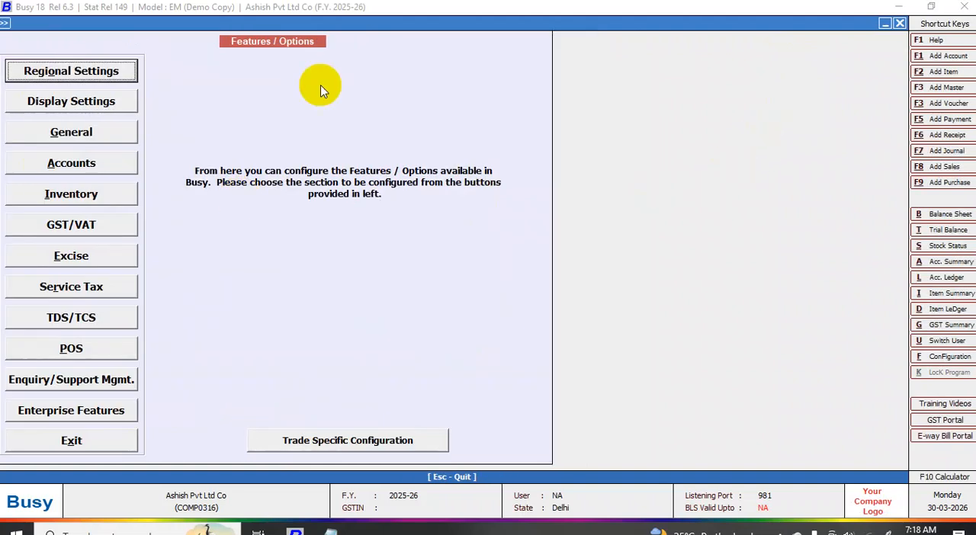
- Add an item group named Raw Material under the General group and save it
left_click(945, 88)
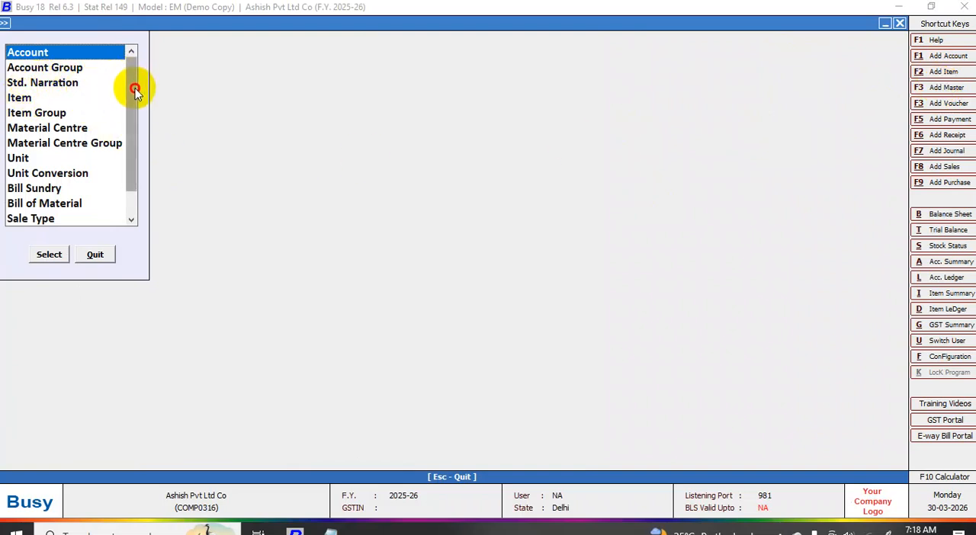
left_click(36, 114)
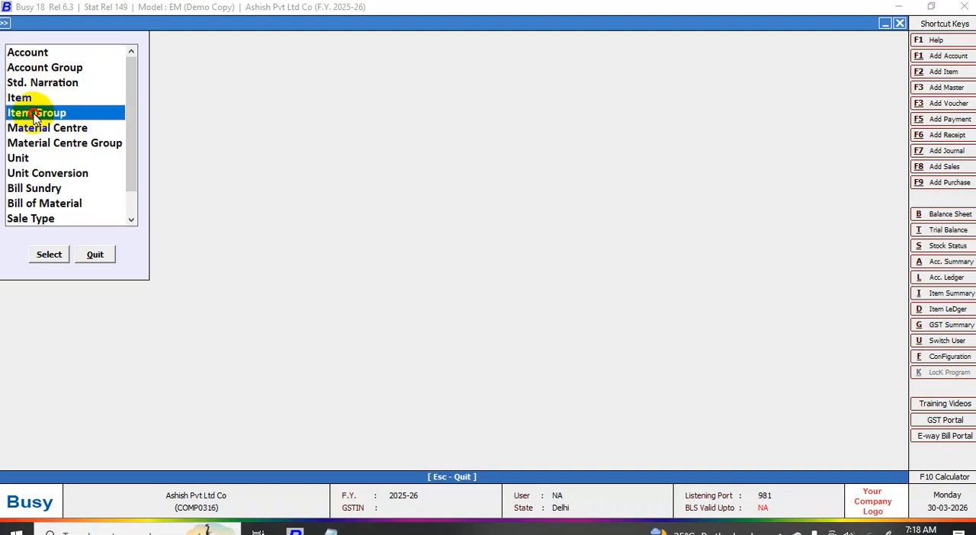
left_click(49, 255)
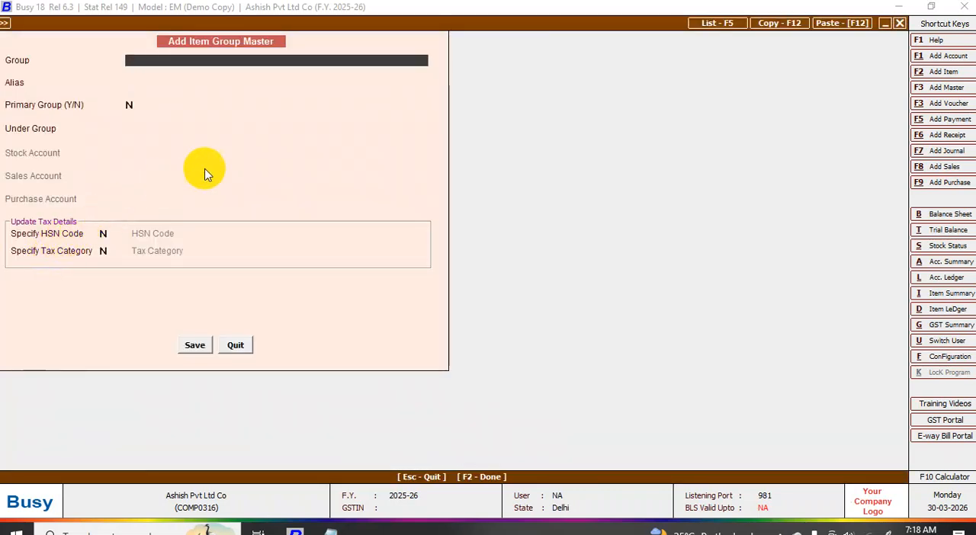
type("raw mater")
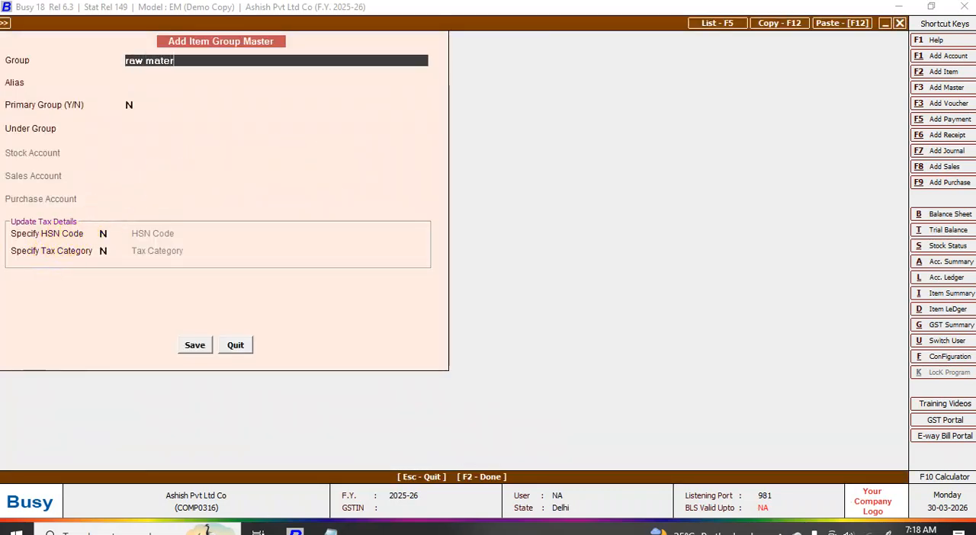
type("ial")
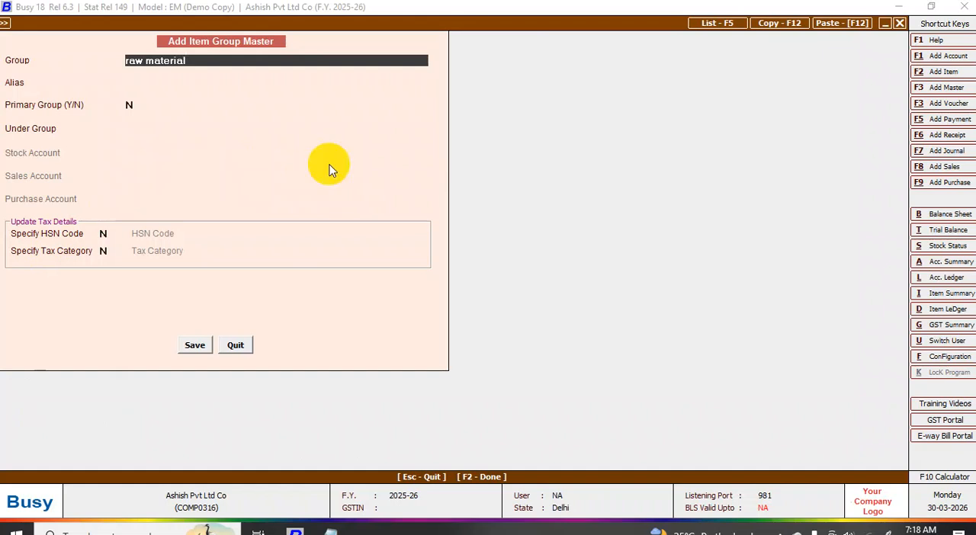
key("Return")
key("Return")
key("Return")
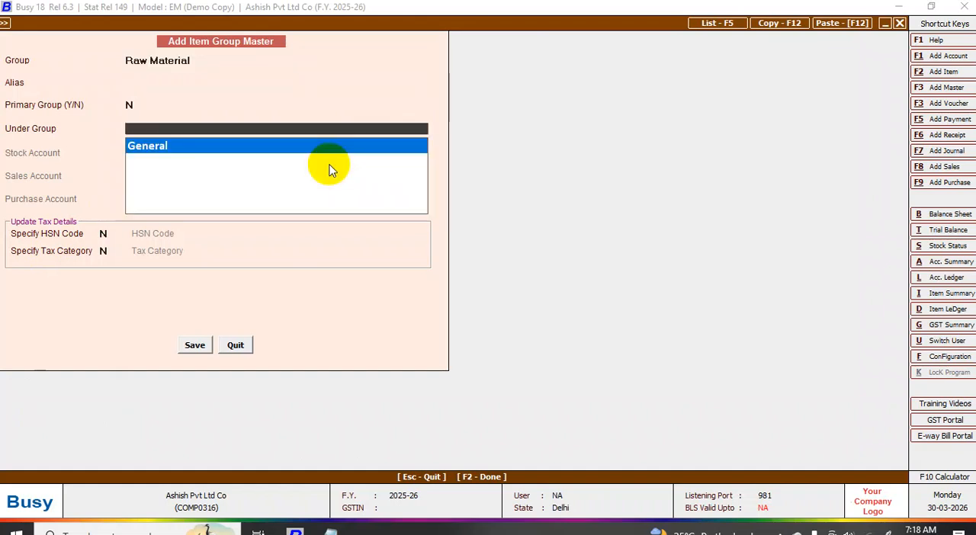
key("Return")
key("Return")
key("Return")
key("Return")
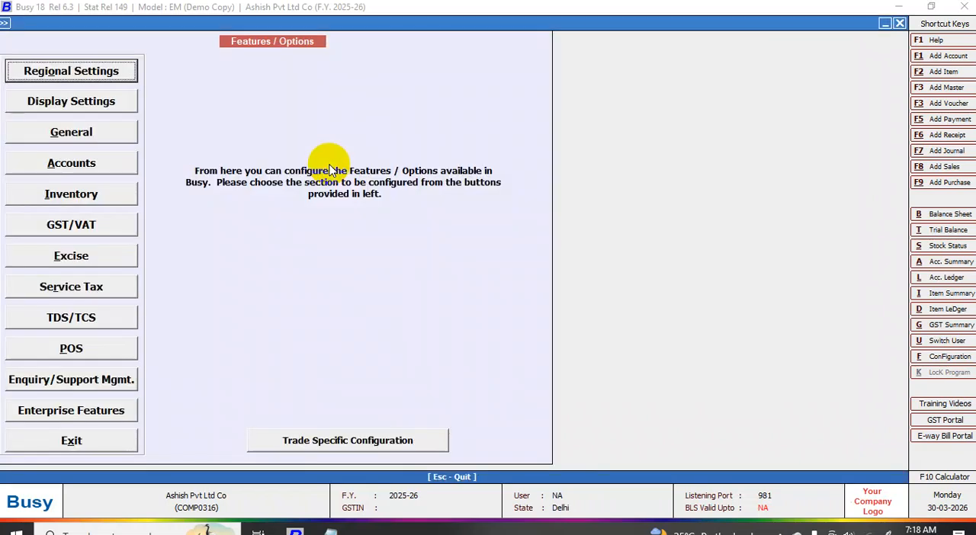
- Add an item group named Complete Goods under the General group and save it
left_click(943, 89)
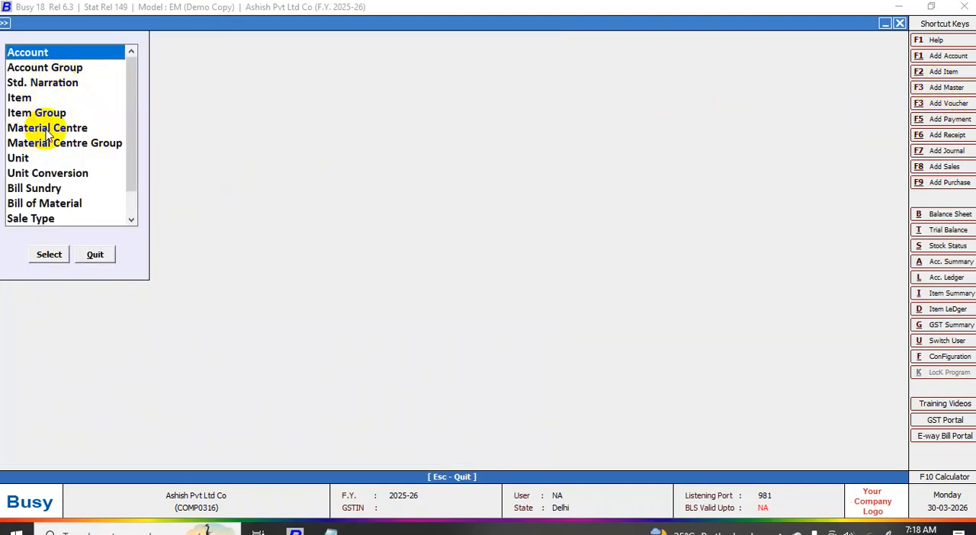
left_click(28, 112)
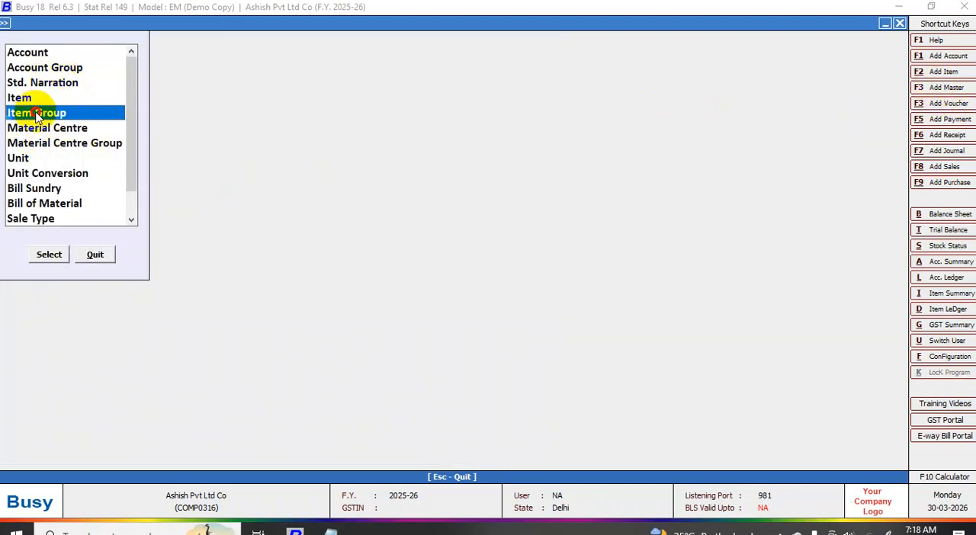
left_click(48, 254)
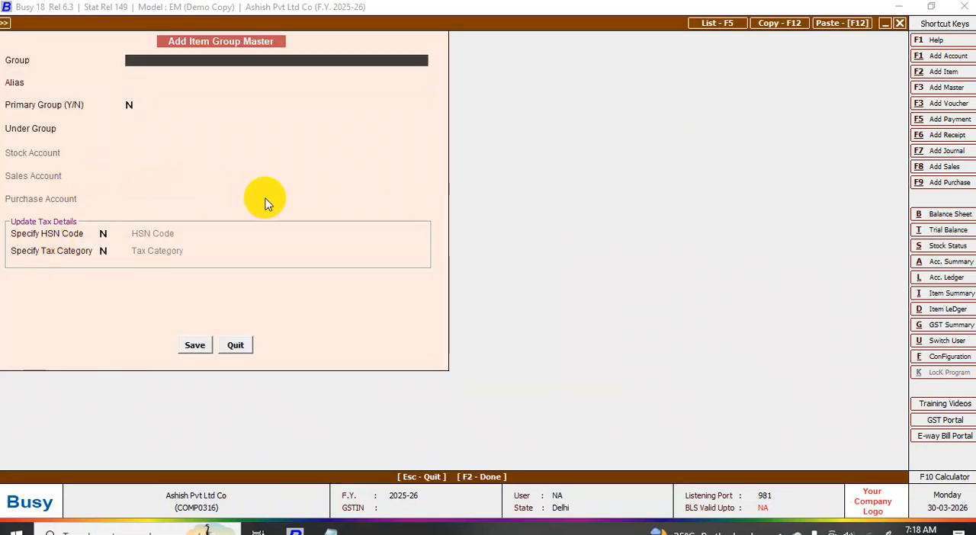
type("complete go")
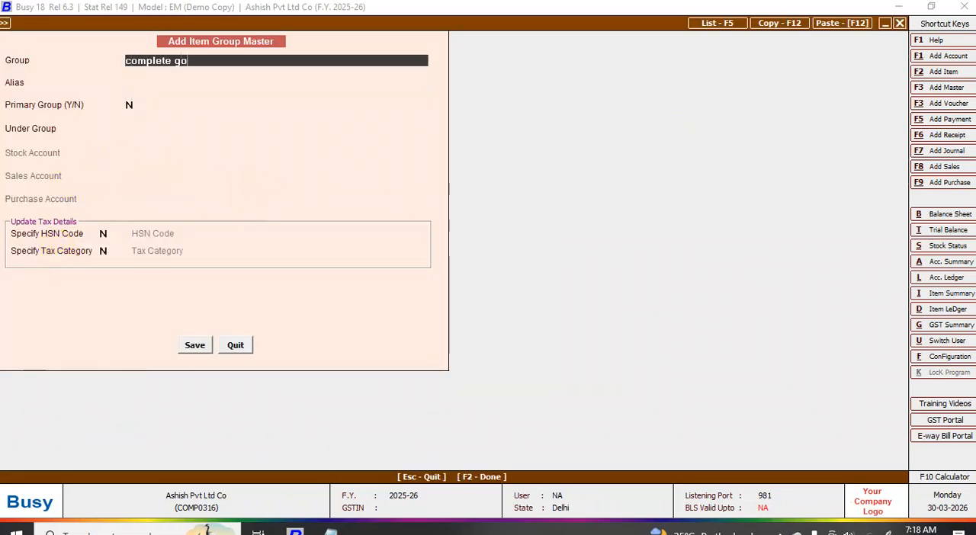
type("ods")
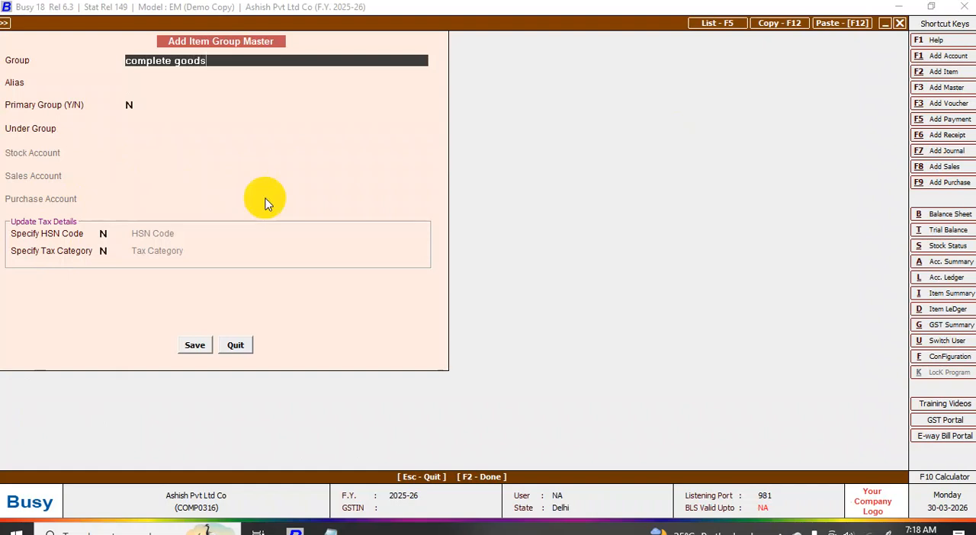
key("Return")
key("Return")
key("Return")
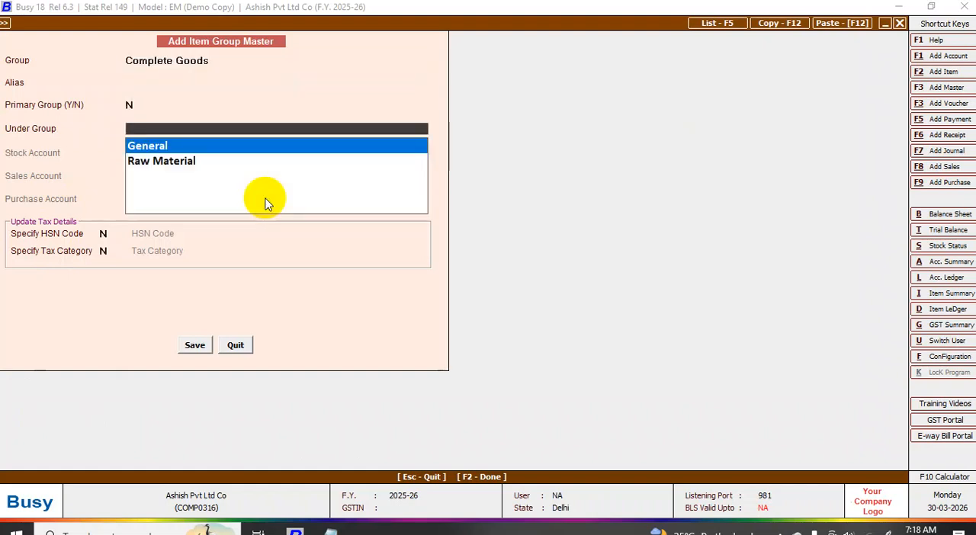
key("Return")
key("Return")
key("Return")
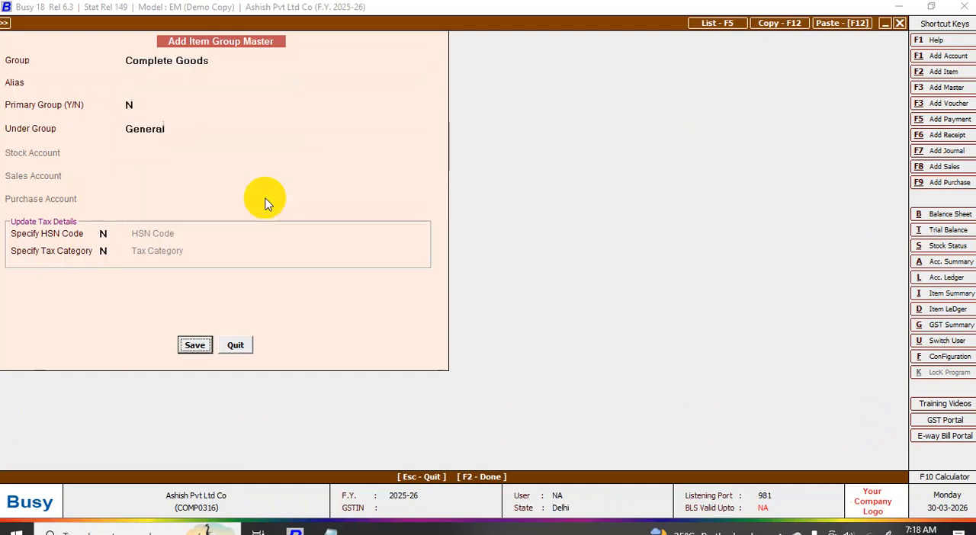
key("Return")
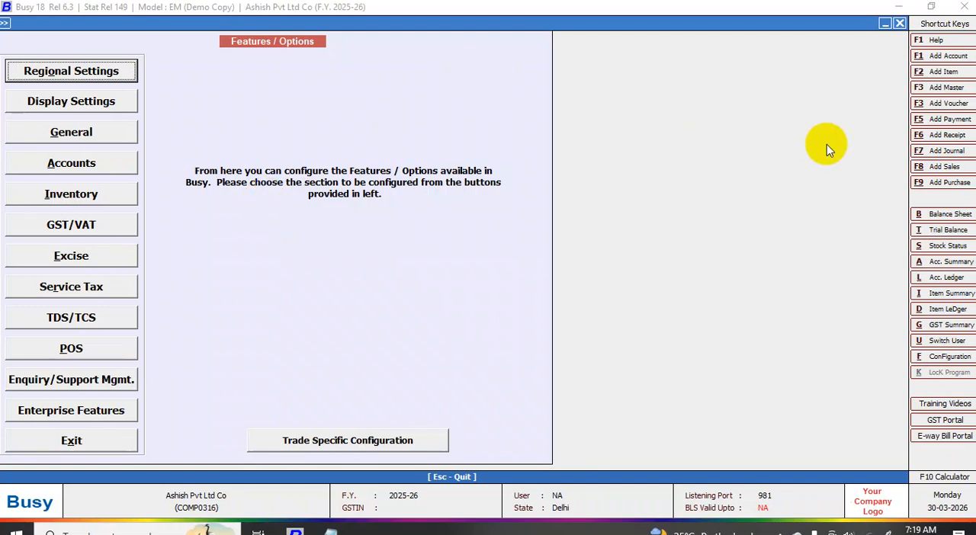
- Add a unit named Pcs with PAC-PACKS as its UQC for GST e-Return, and save it
left_click(948, 89)
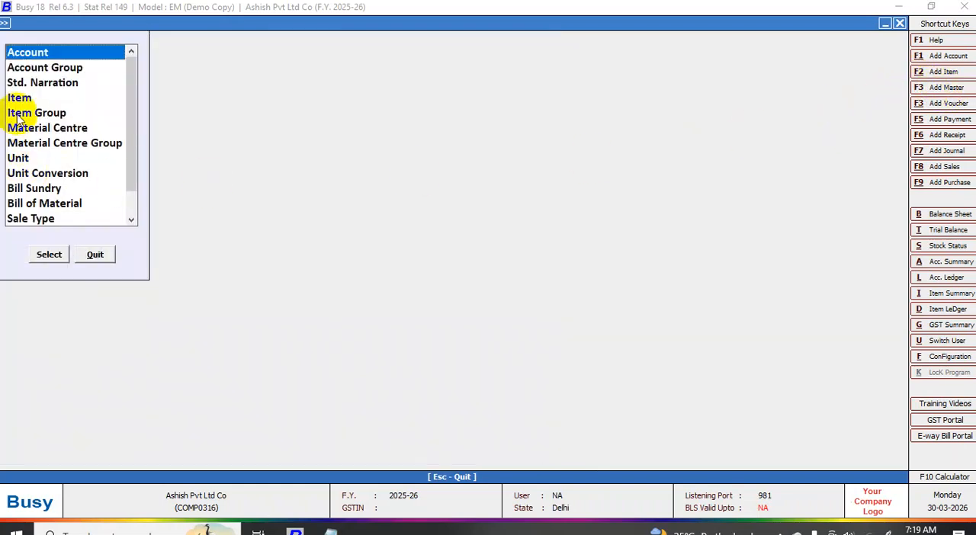
left_click(10, 161)
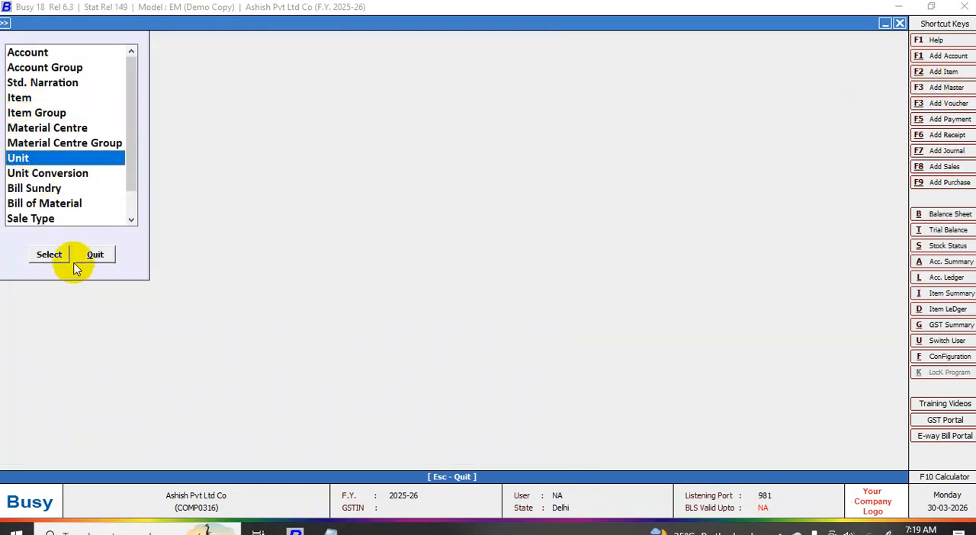
left_click(54, 257)
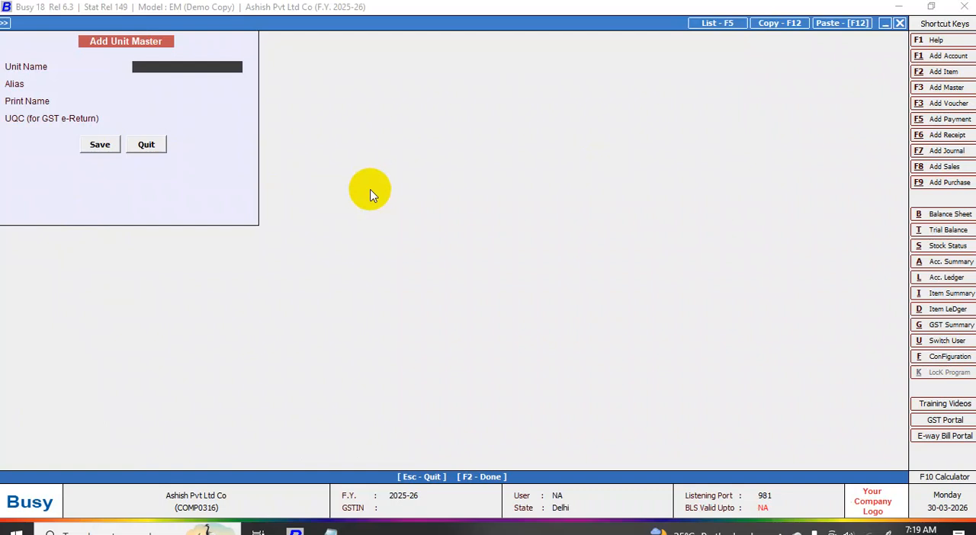
type("pcs")
key("Return")
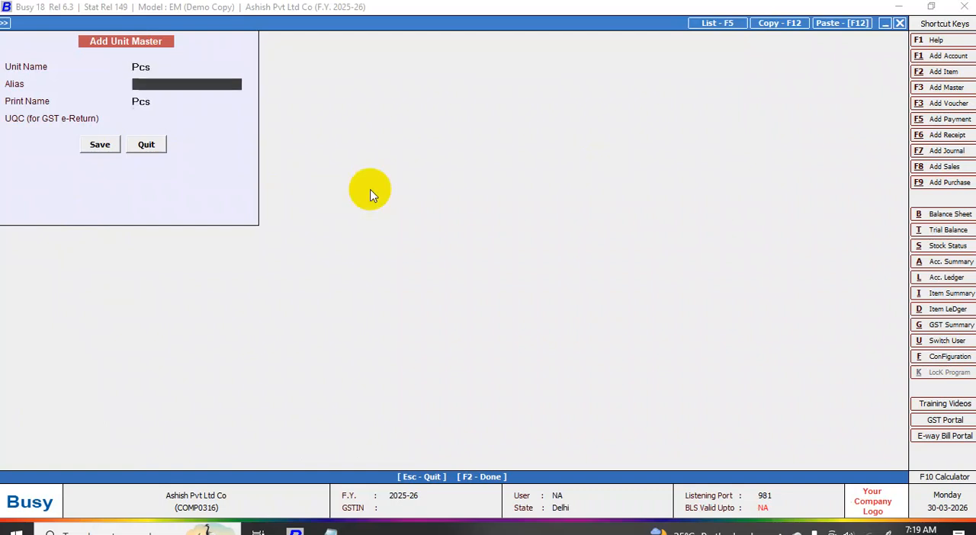
key("Return")
key("Return")
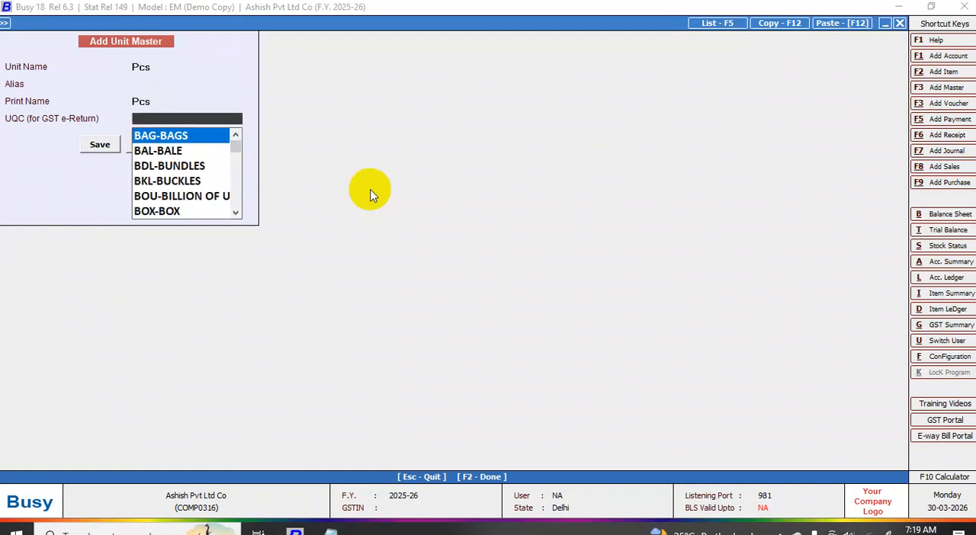
type("p")
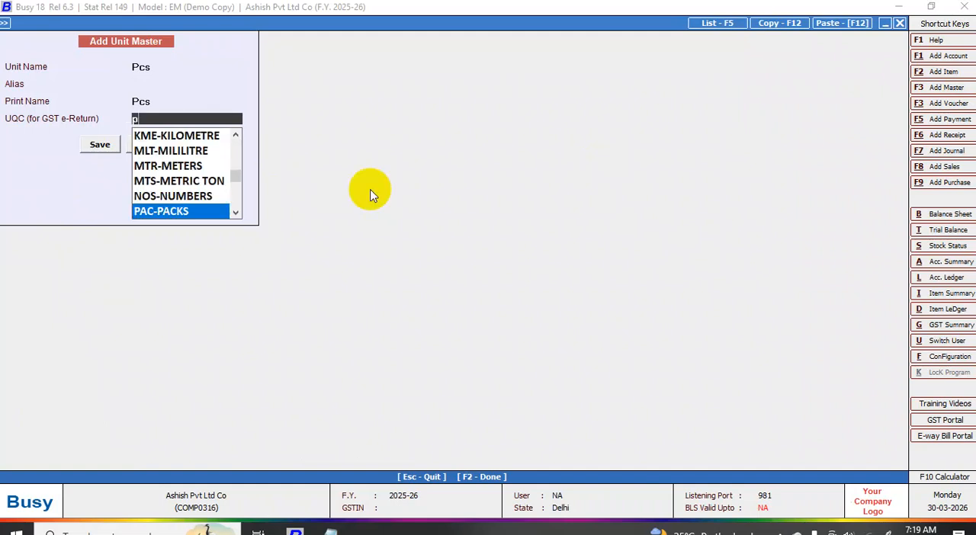
key("Return")
key("Return")
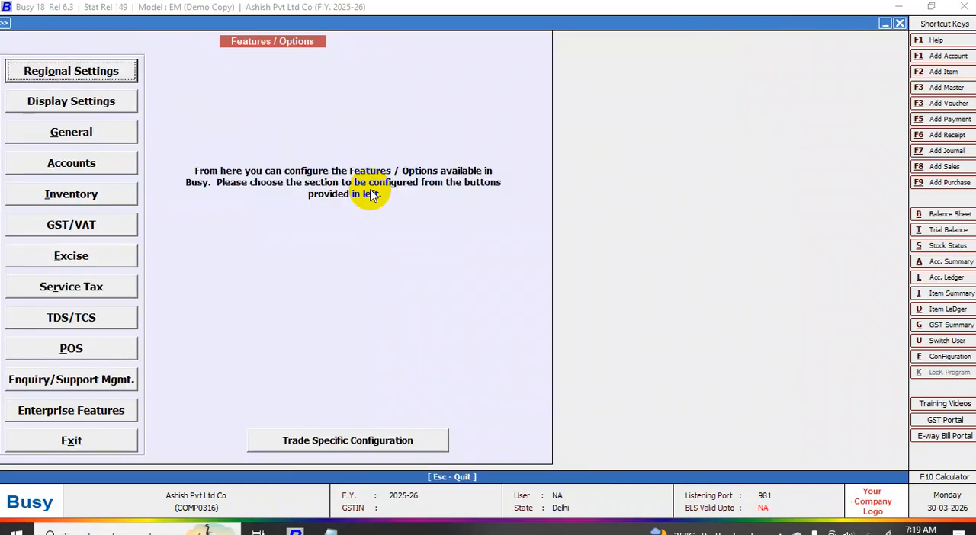
- Start a new unit master and name the unit Unt
left_click(944, 88)
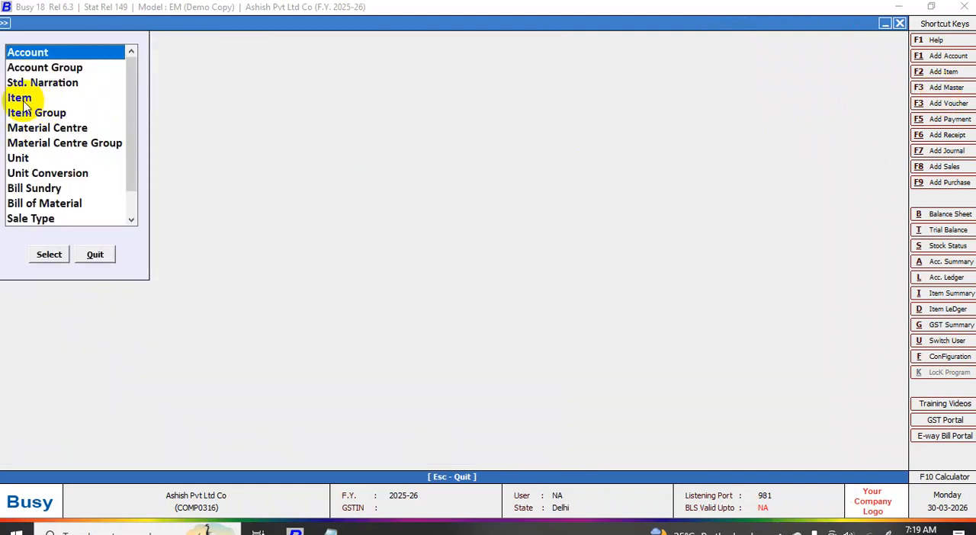
left_click(18, 159)
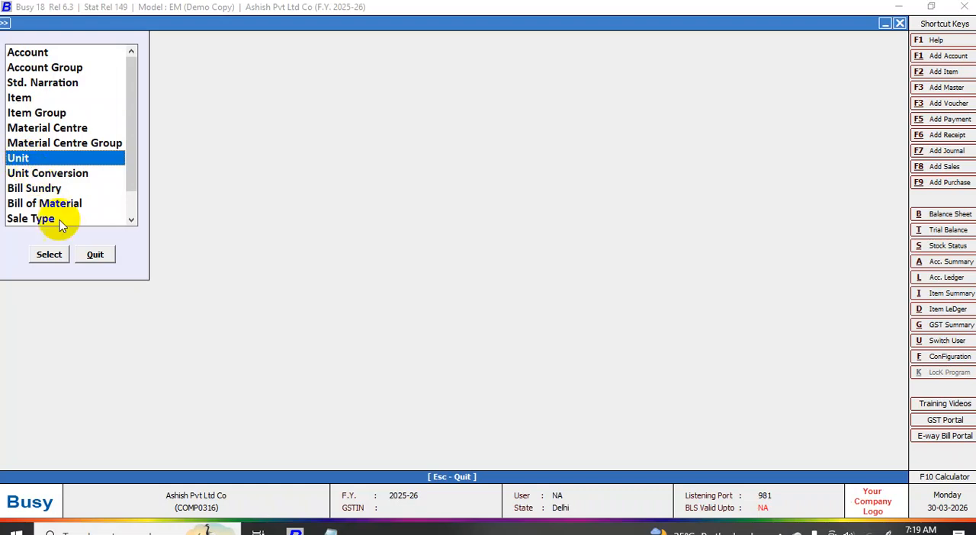
left_click(51, 254)
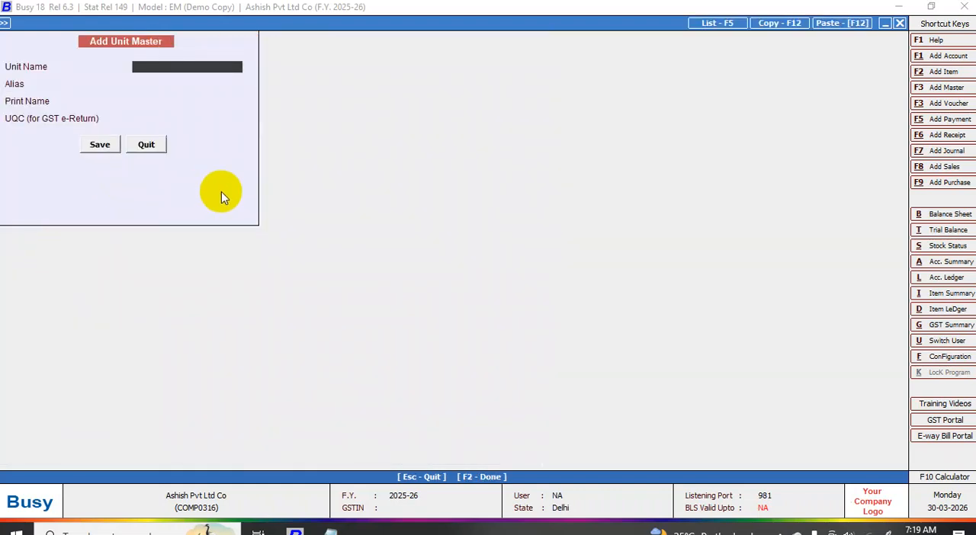
type("Unt")
key("Return")
key("Return")
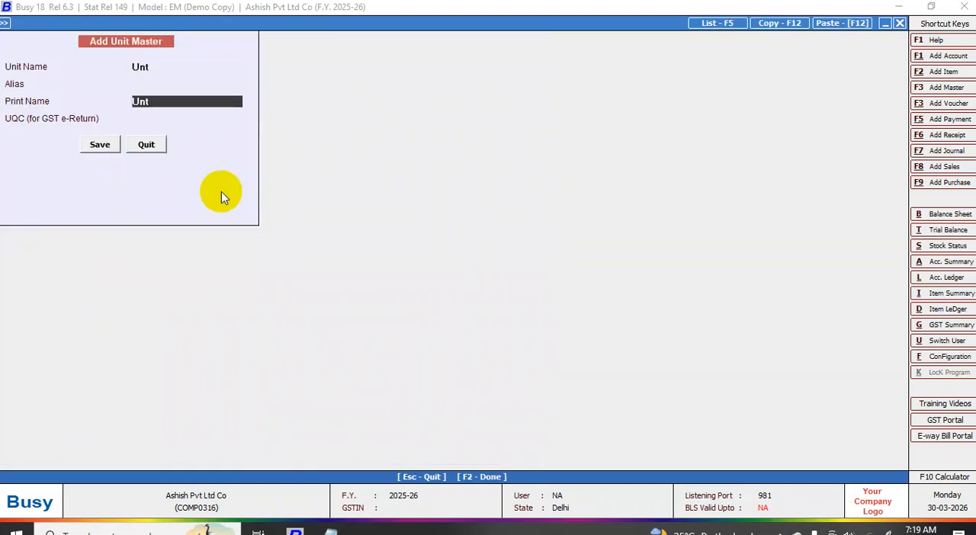
key("Return")
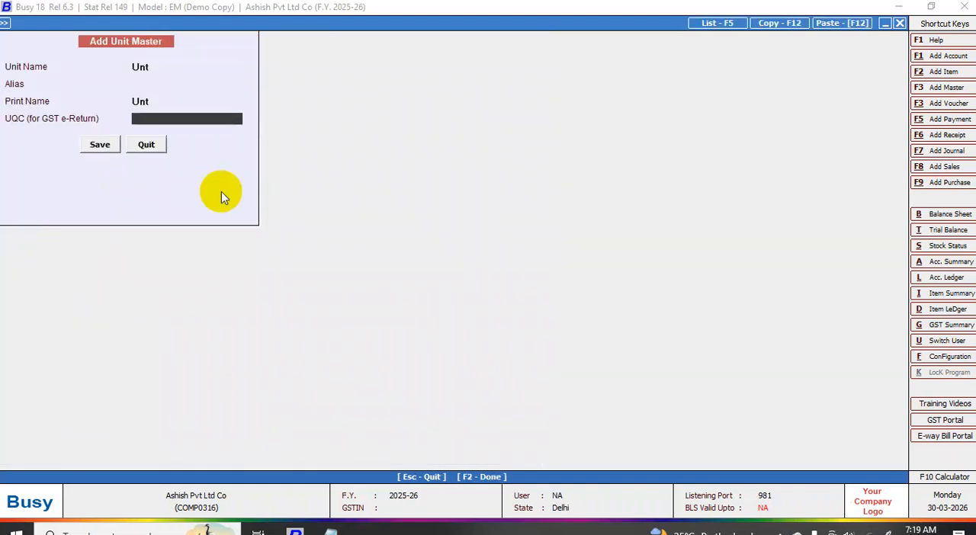
- Set the new unit's print name to Units and its UQC for GST e-Return to UNT-UNITS, and save it
key("Up")
type("unit")
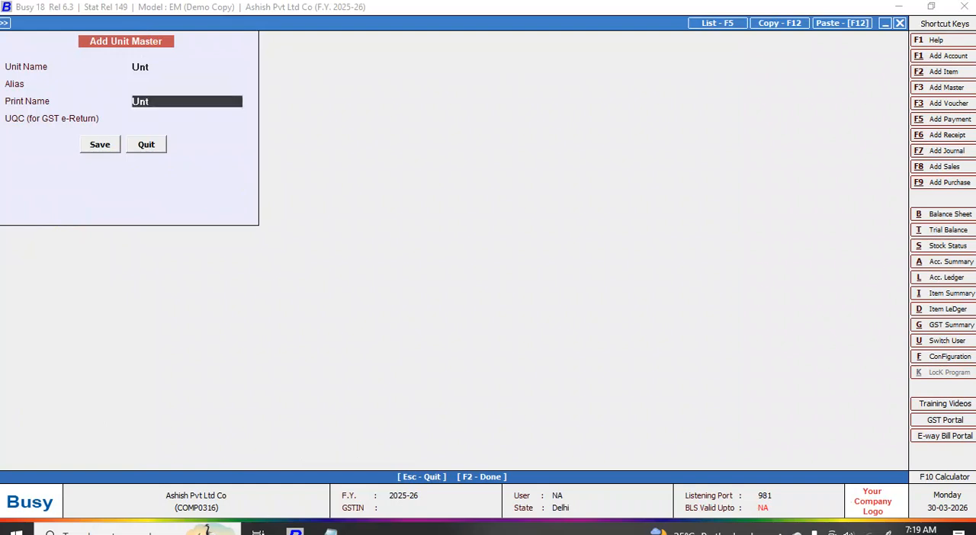
type("s")
key("Return")
type("u")
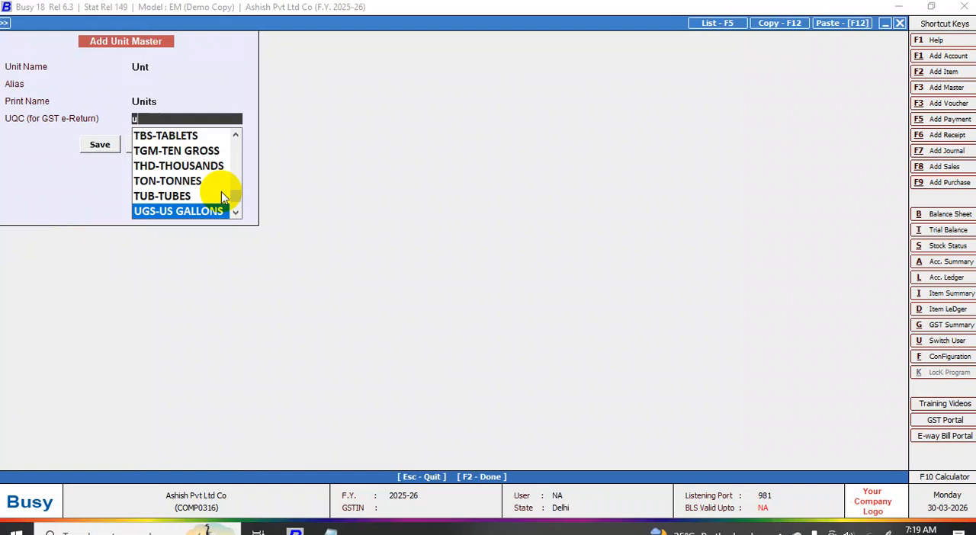
key("Down")
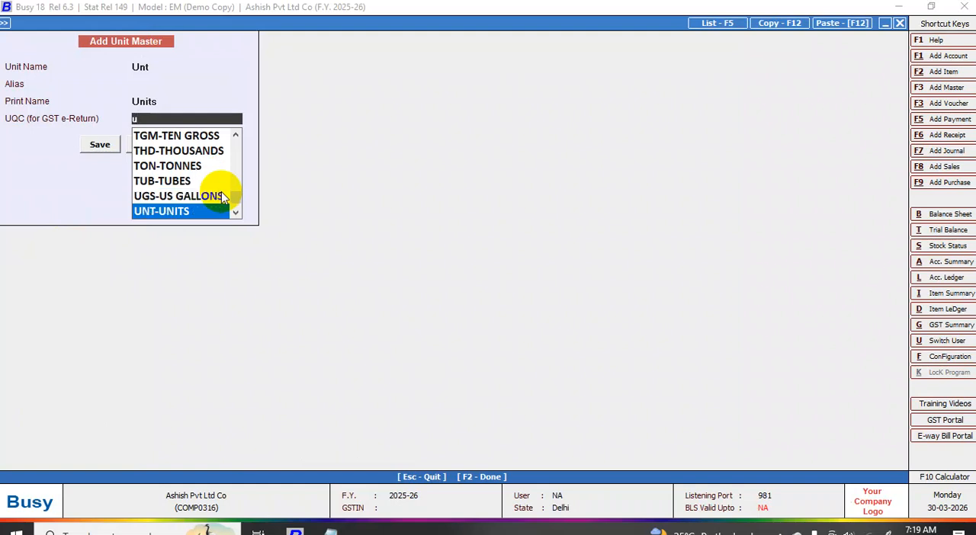
key("Return")
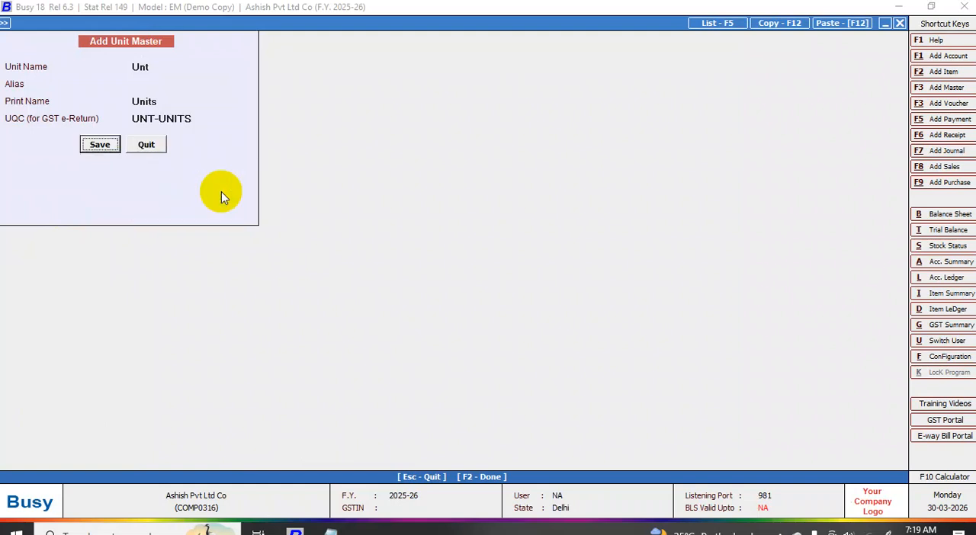
key("Escape")
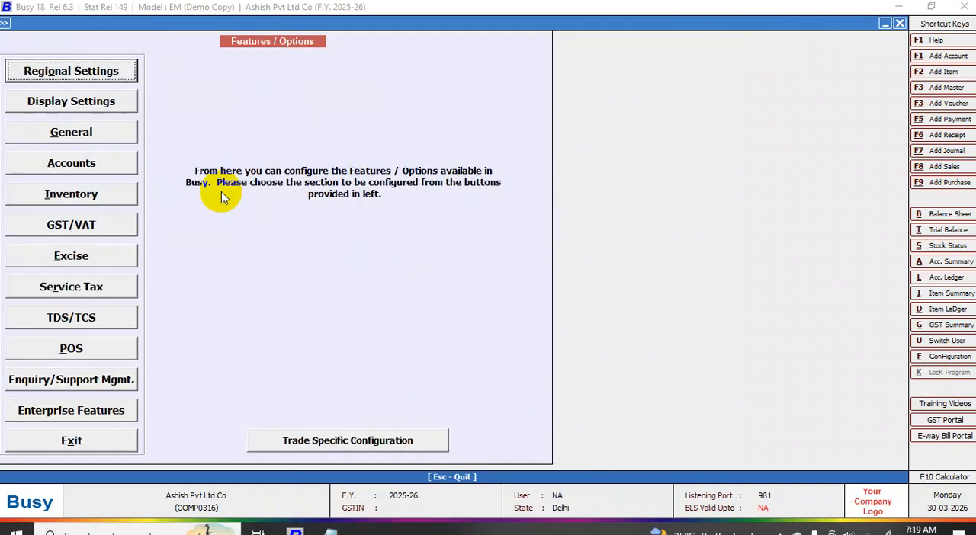
- Start a new material centre master and name it Kant Nagar
left_click(949, 87)
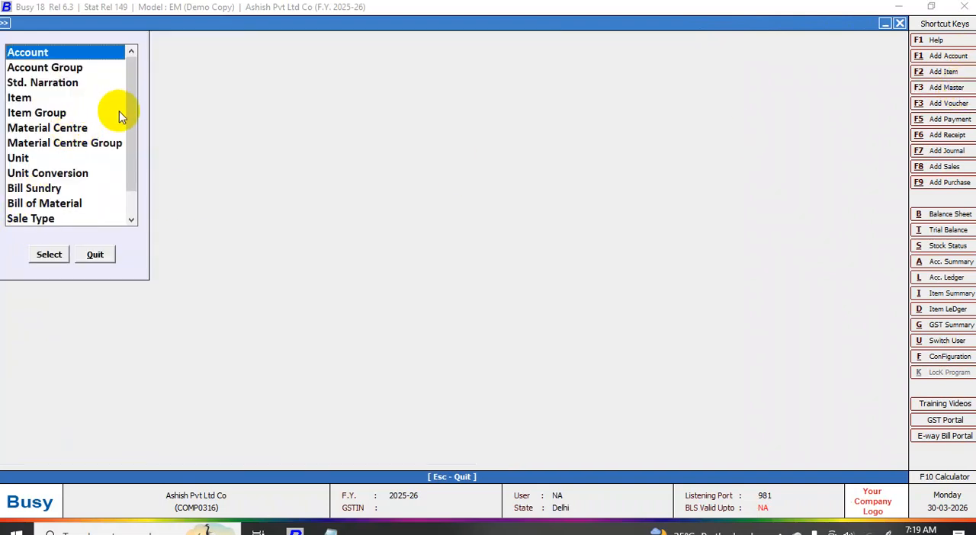
left_click(40, 128)
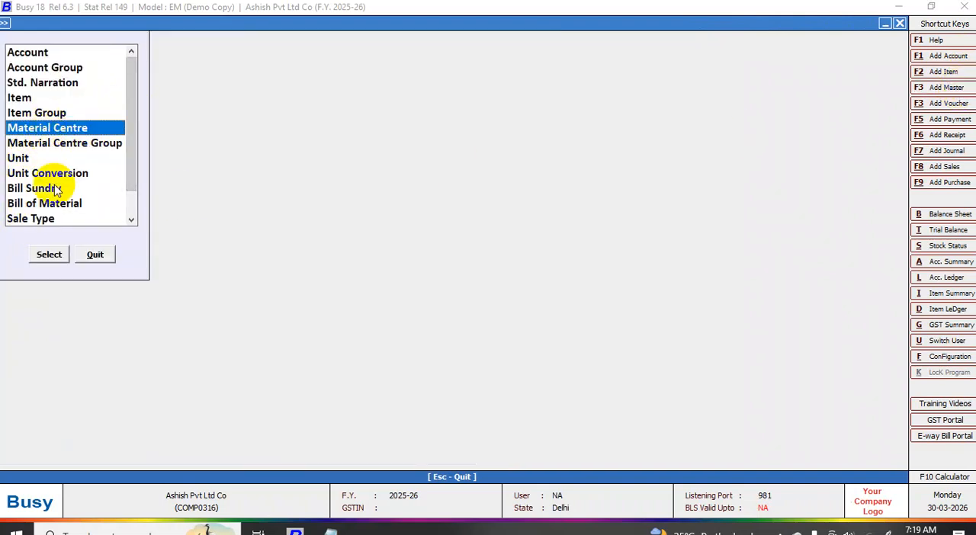
left_click(49, 255)
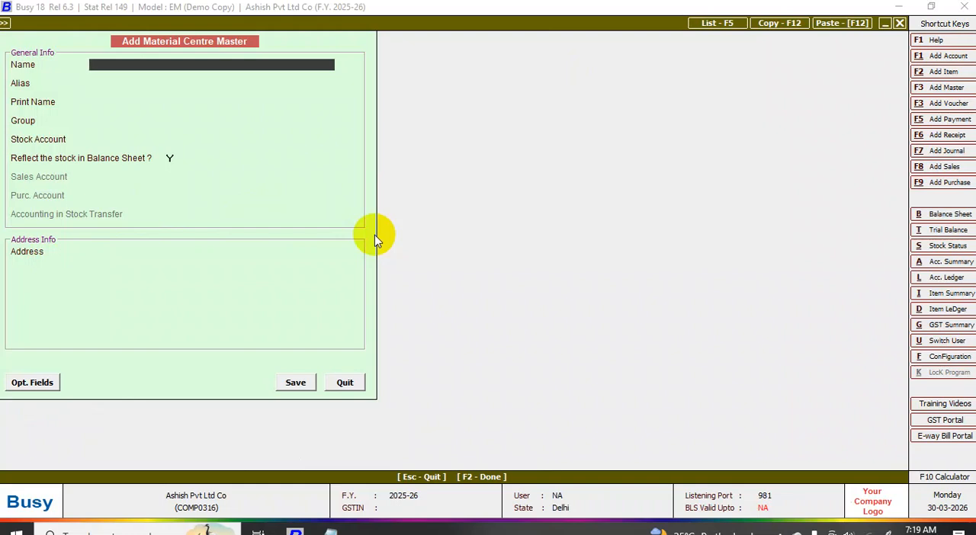
type("kant nagar")
key("Return")
key("Return")
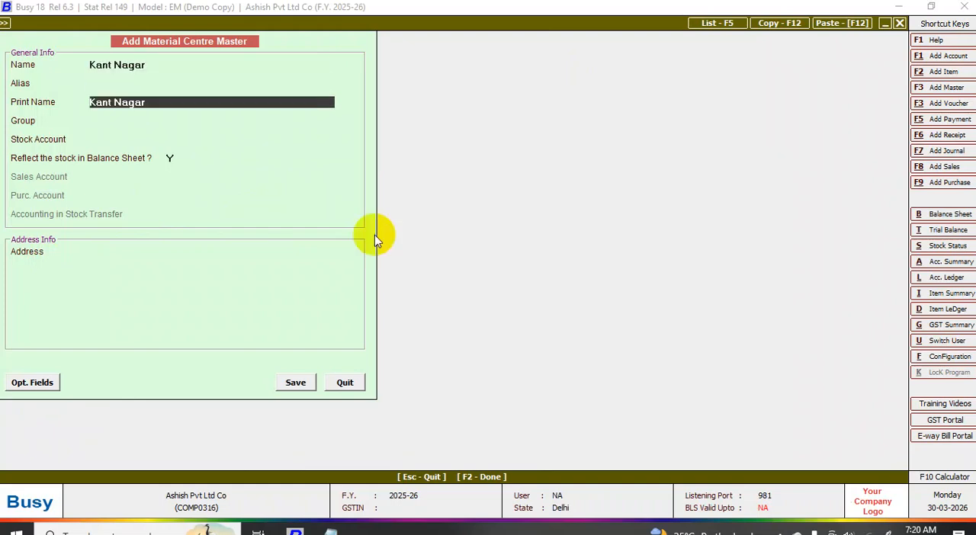
- Assign the material centre to the Production Floors group with Stock as its stock account, keeping its stock reflected in the balance sheet
key("Return")
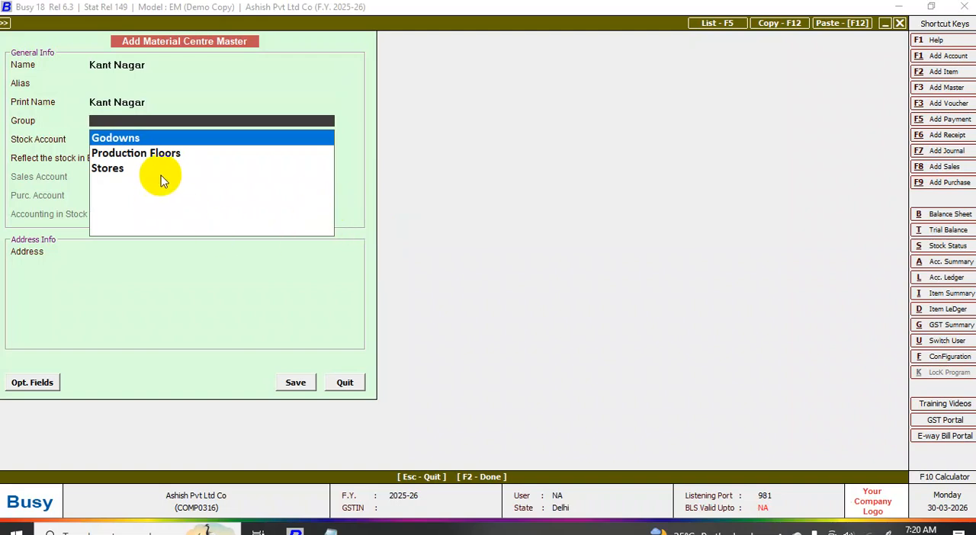
left_click(151, 154)
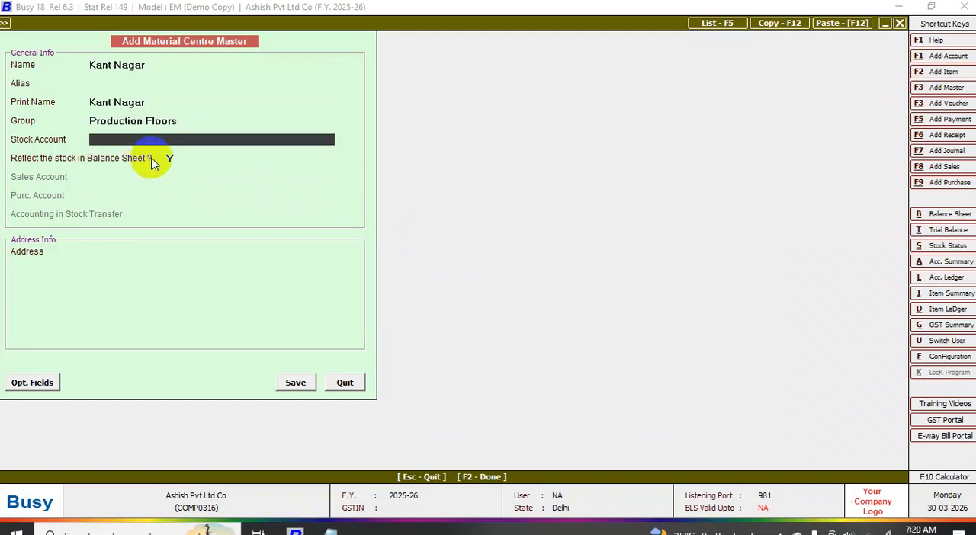
left_click(153, 160)
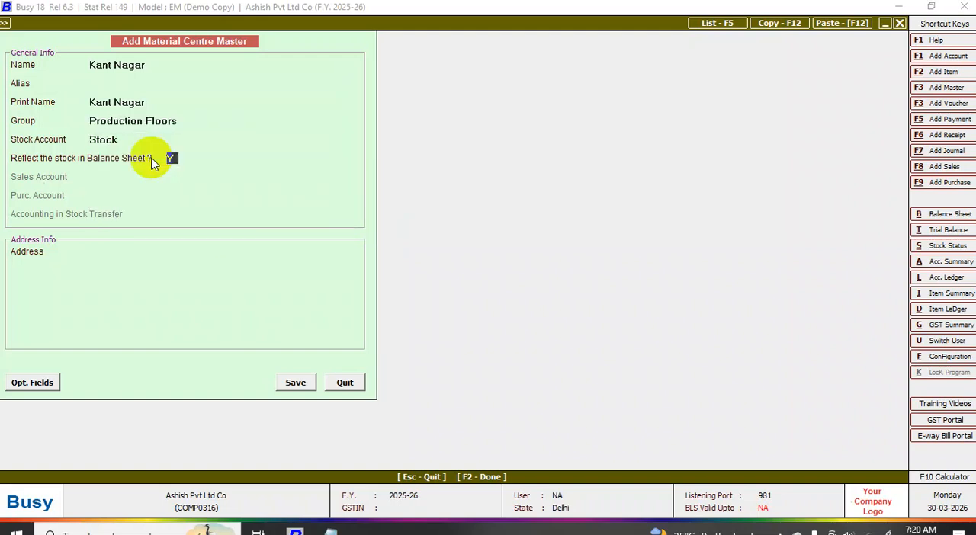
key("Return")
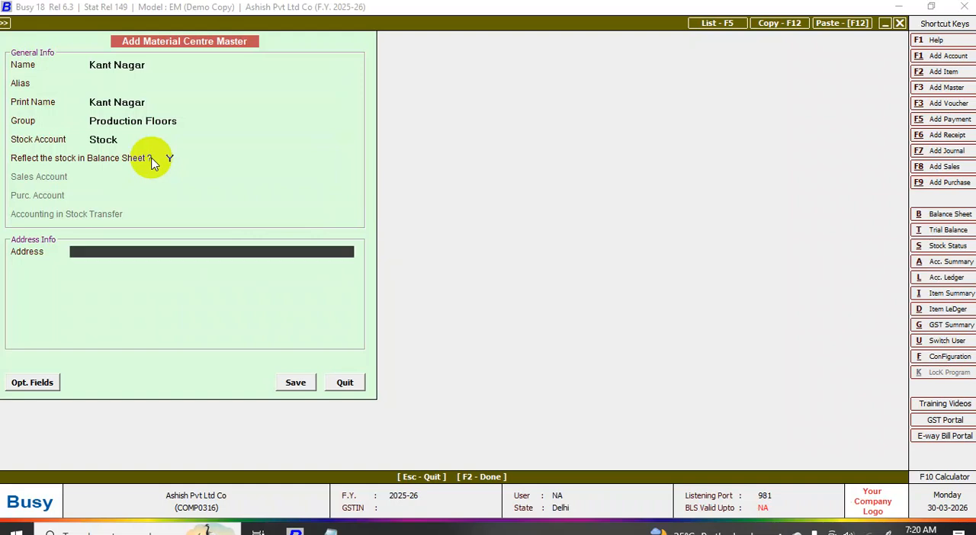
- Fill in the material centre's two address lines and save the material centre
type("gali")
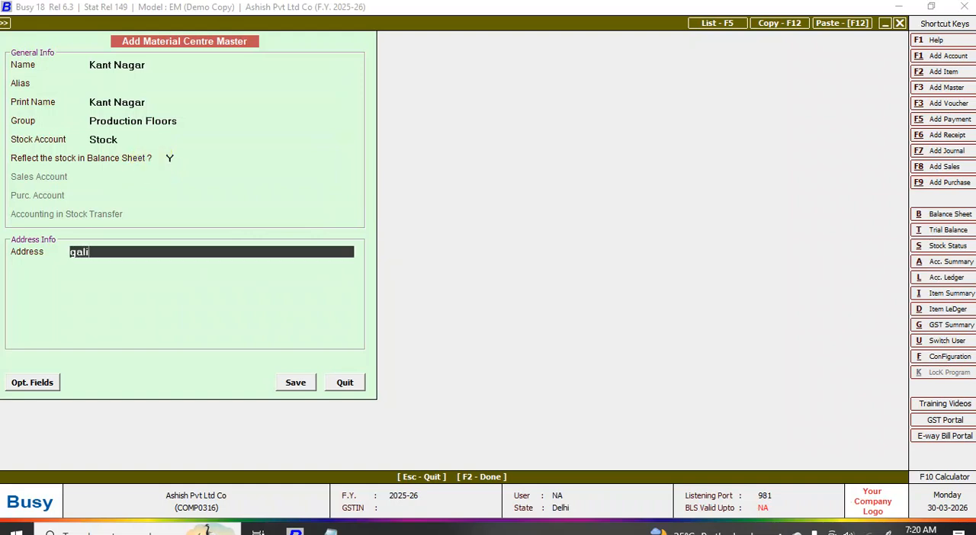
type(" no 12")
key("Return")
type("fa")
key("BackSpace")
key("BackSpace")
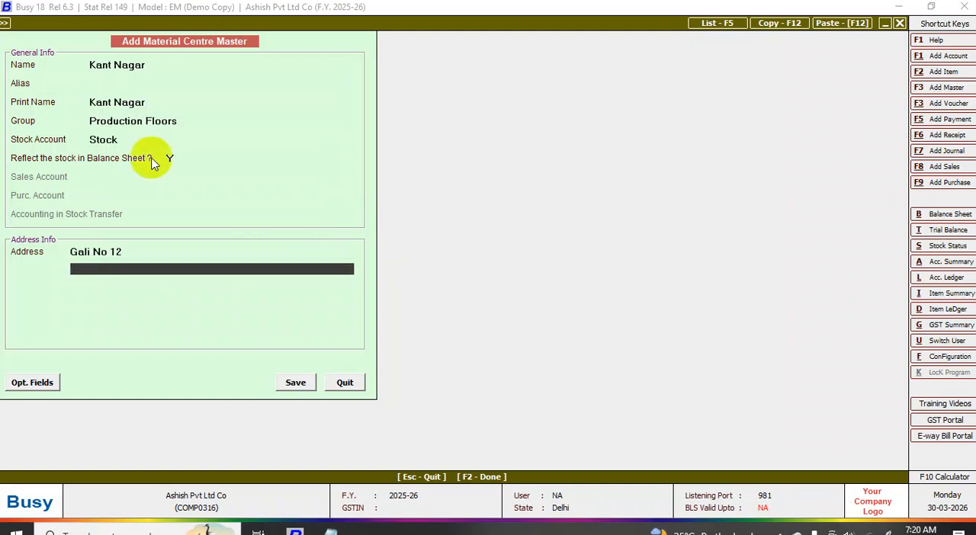
type("bui")
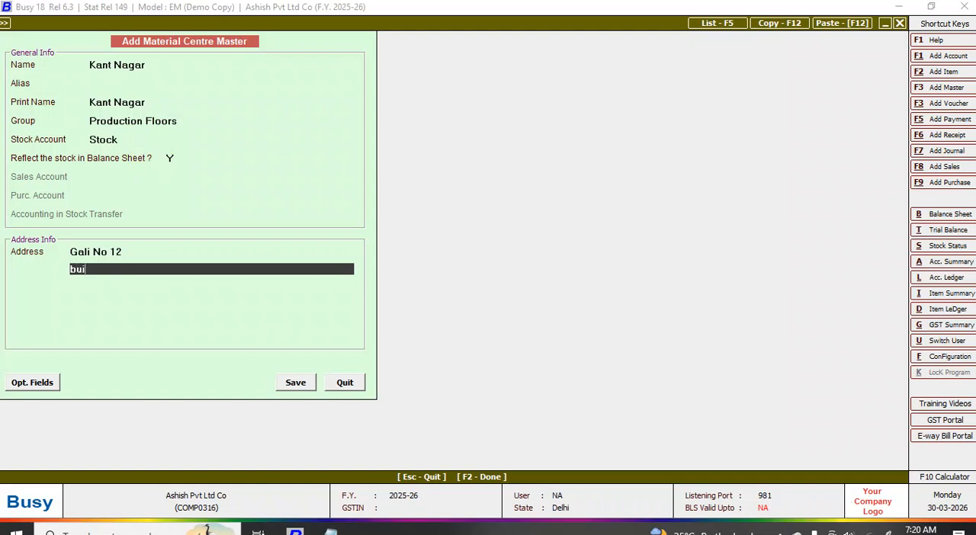
type("lding")
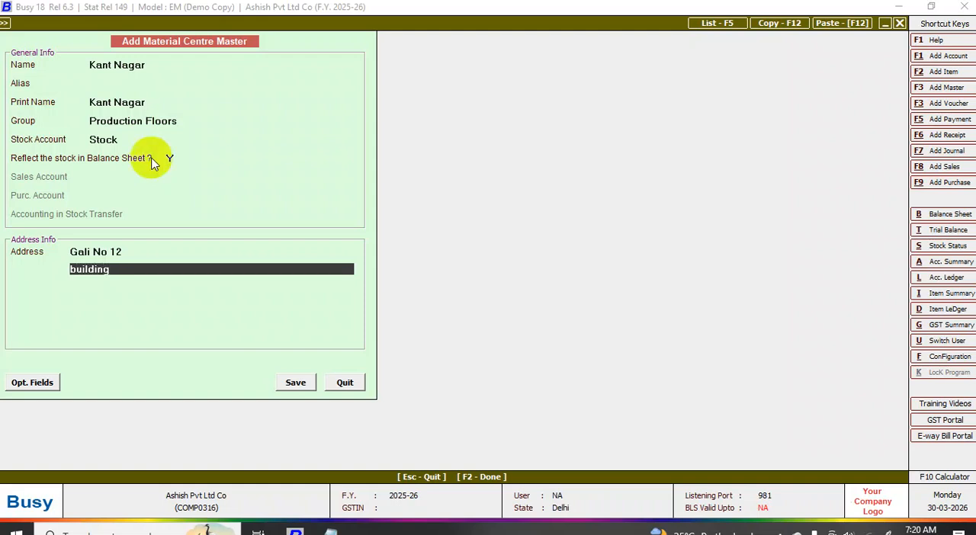
type(" 44")
key("Return")
key("Return")
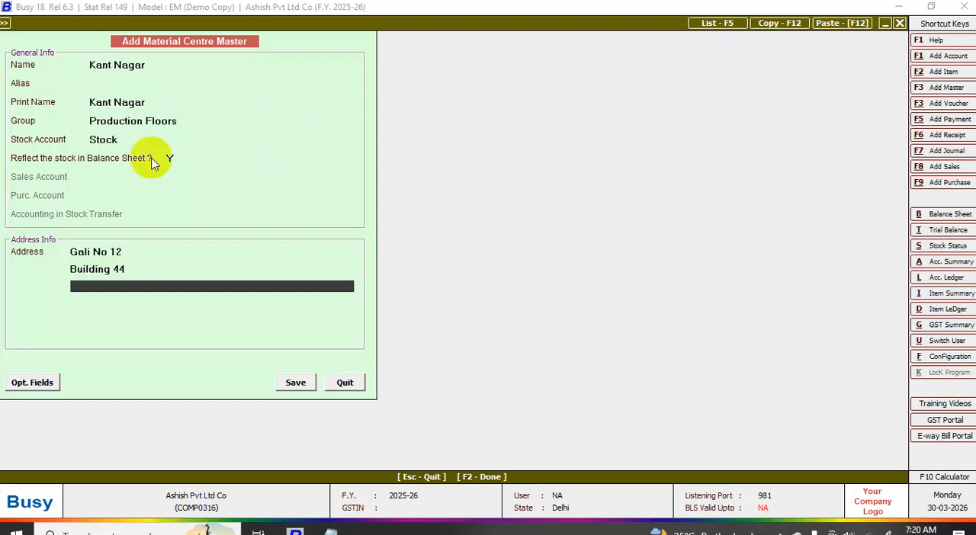
key("Return")
key("Return")
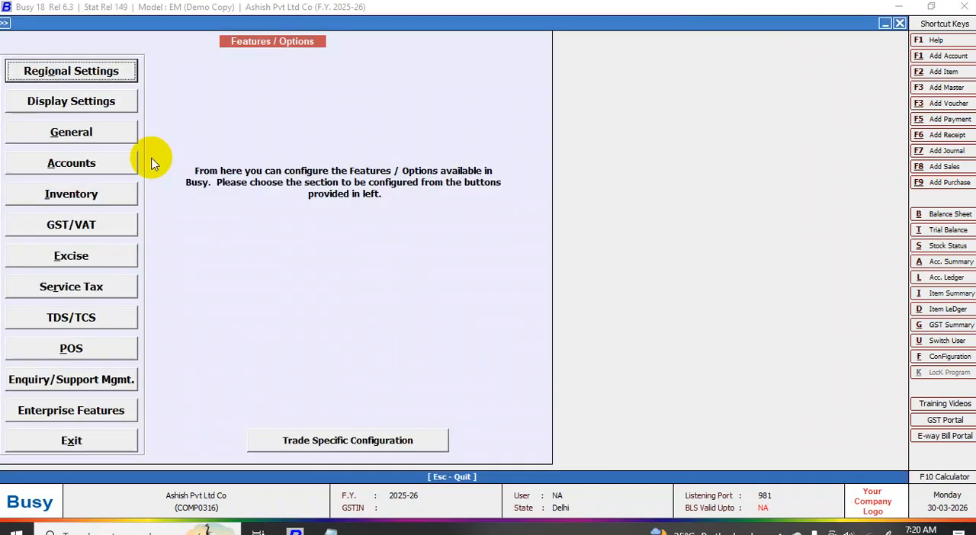
- Open a blank item master for adding a new item
left_click(952, 89)
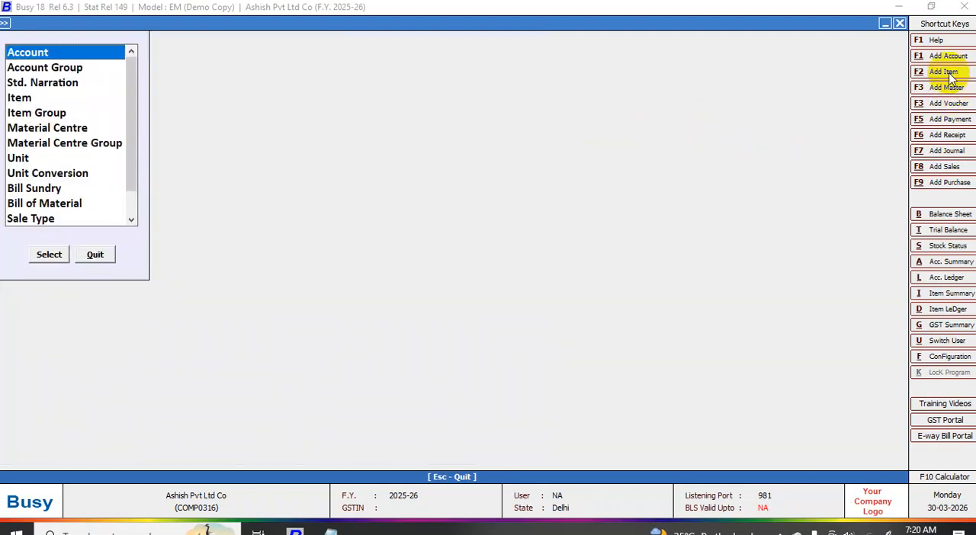
left_click(946, 72)
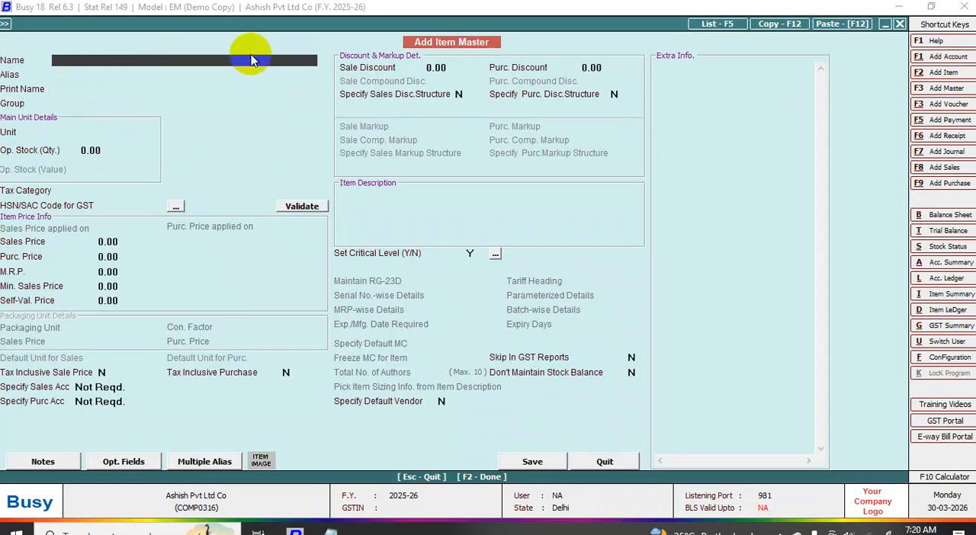
type("milk")
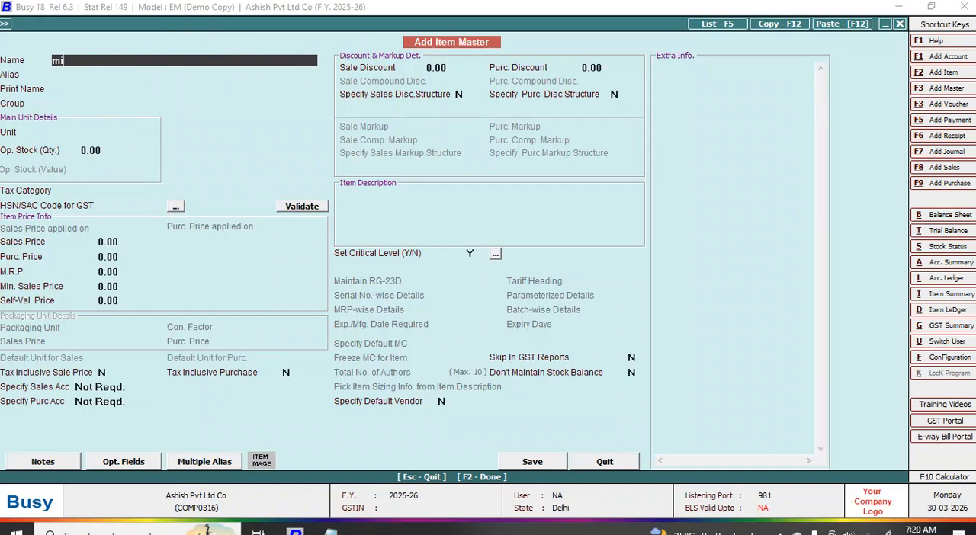
key("BackSpace")
key("BackSpace")
key("BackSpace")
key("BackSpace")
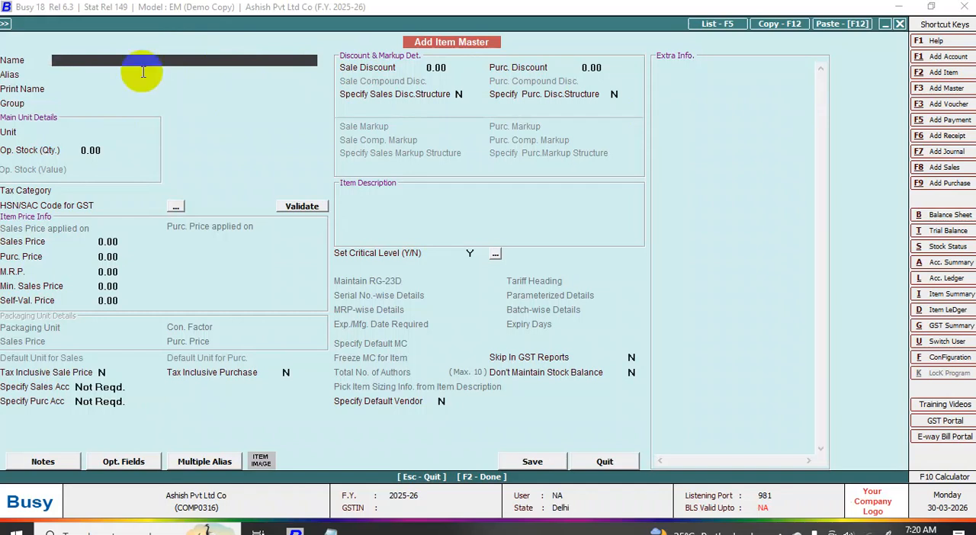
- Name the new item Cpu and assign it to the Raw Material group
type("cpu")
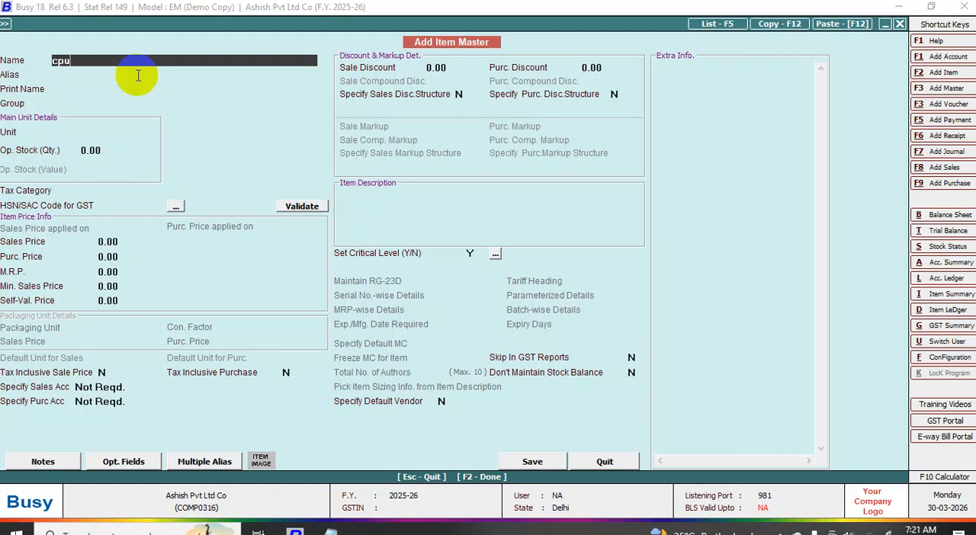
key("Return")
key("Return")
key("Return")
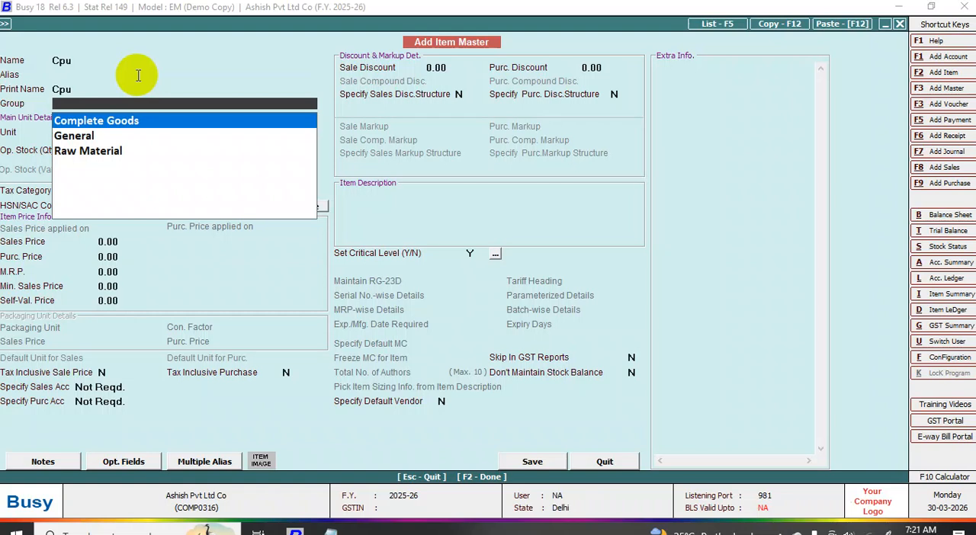
key("Down")
key("Down")
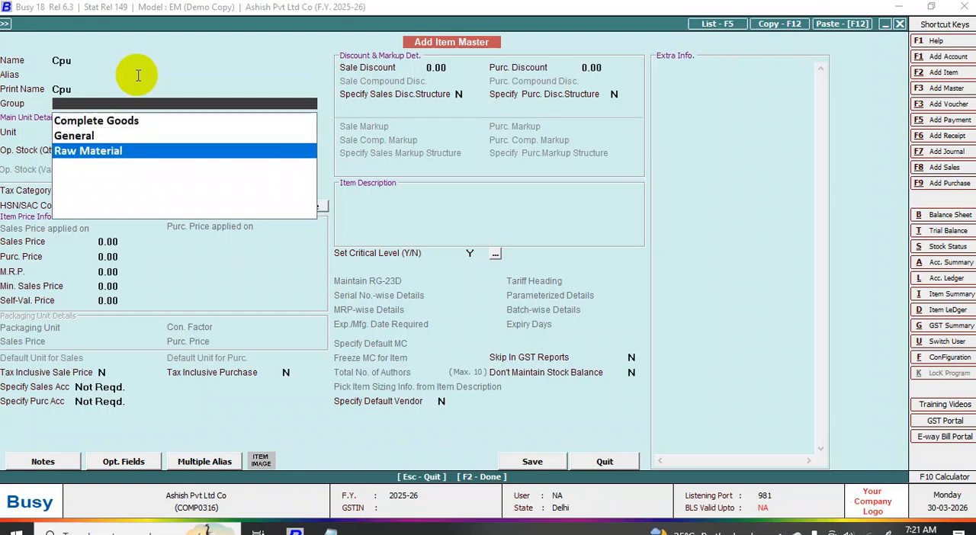
key("Return")
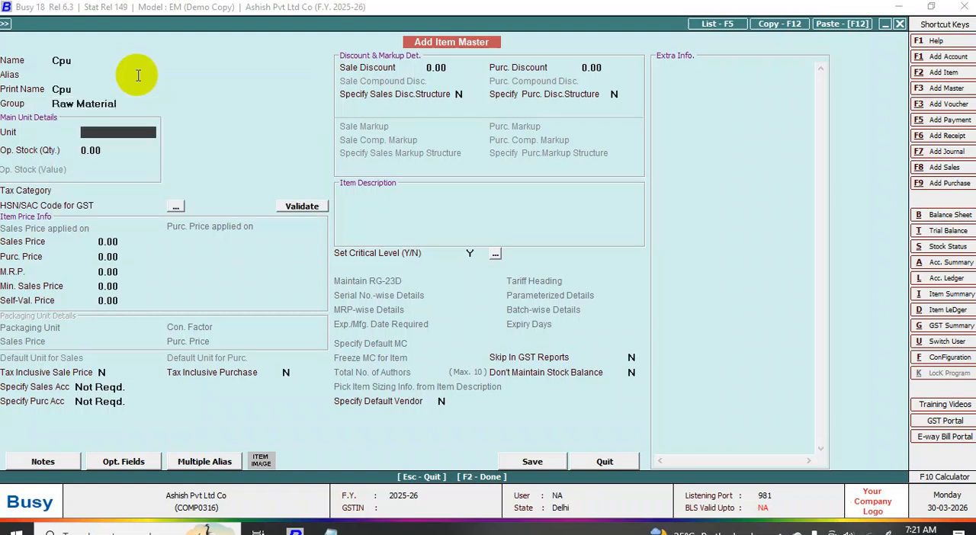
- Set the Cpu item's unit to Units and its tax category to None, and save it without an HSN/SAC code
key("Return")
key("Return")
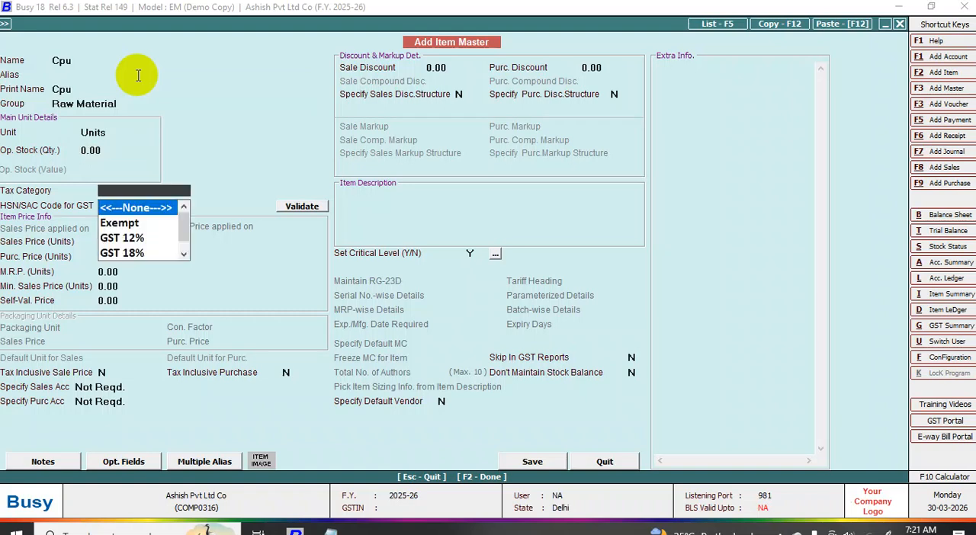
key("Return")
key("Return")
key("Left")
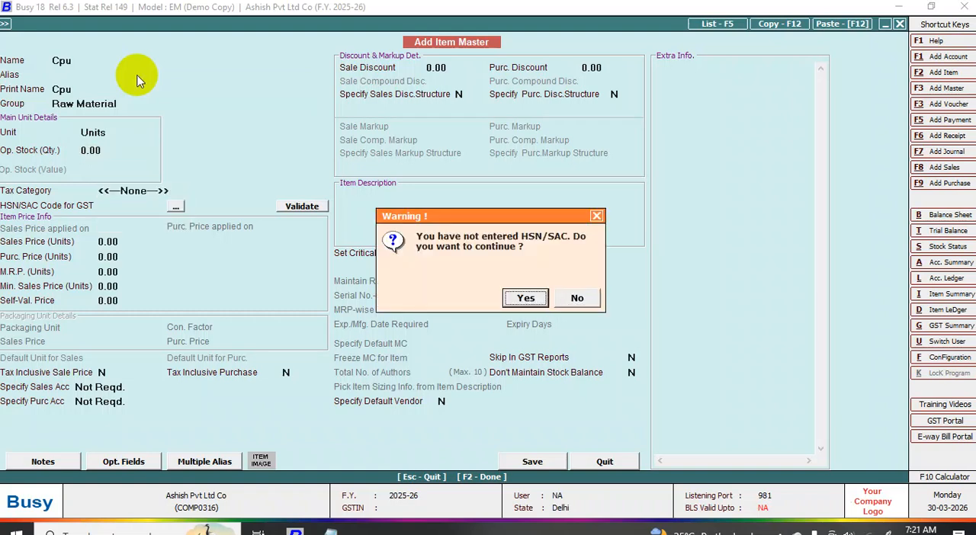
key("Return")
key("Return")
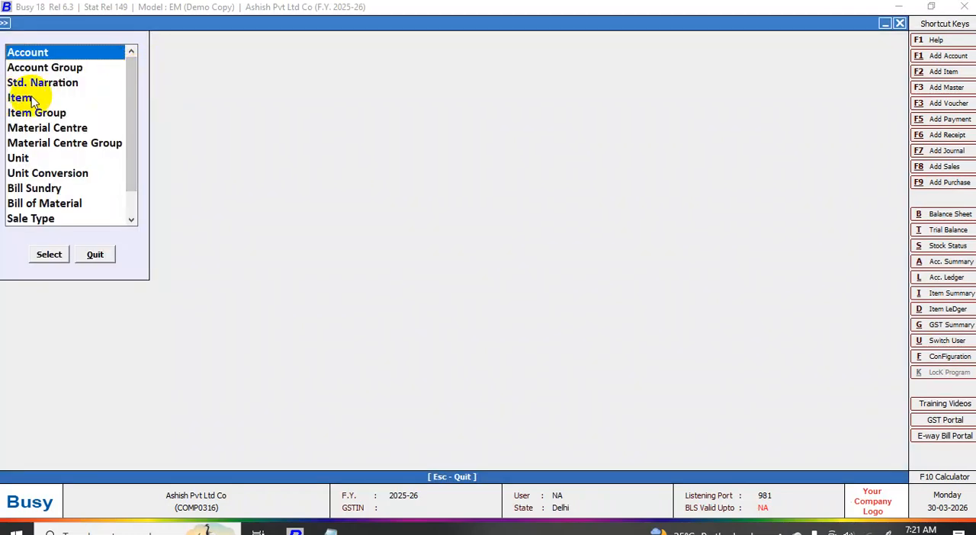
- Leave the master list and open a blank item master for adding another item
key("alt+f")
key("Escape")
left_click(114, 22)
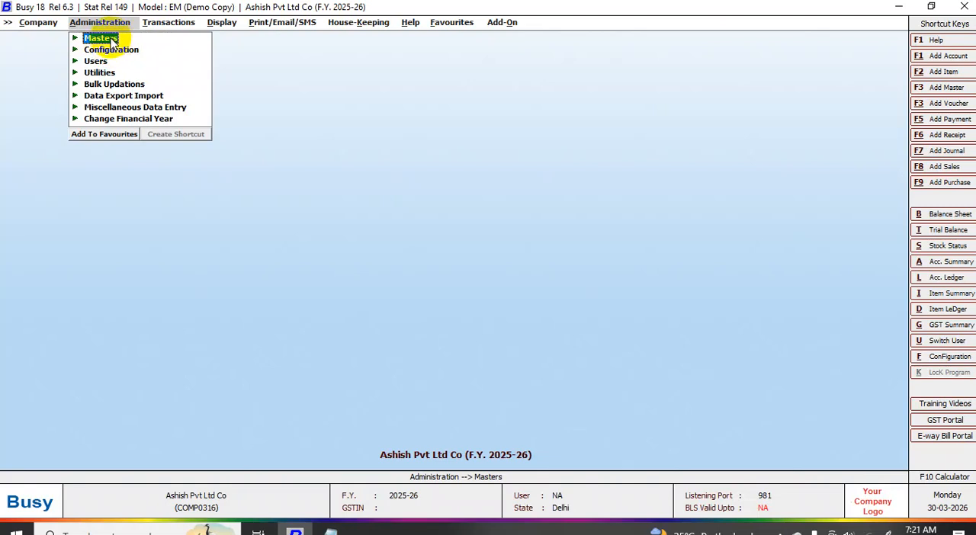
left_click(110, 40)
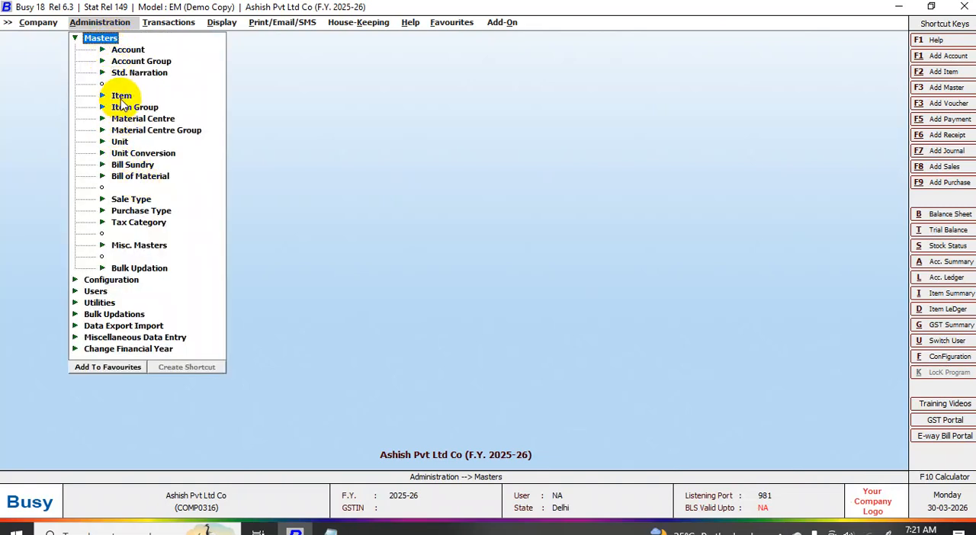
left_click(124, 98)
left_click(146, 107)
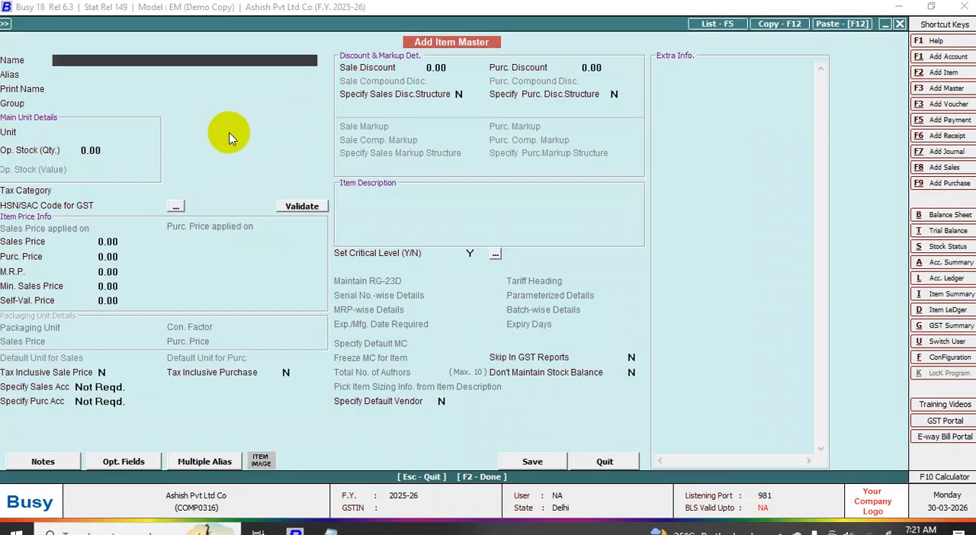
- Name the new item Ram and assign it to the Raw Material group
type("Ram")
key("Return")
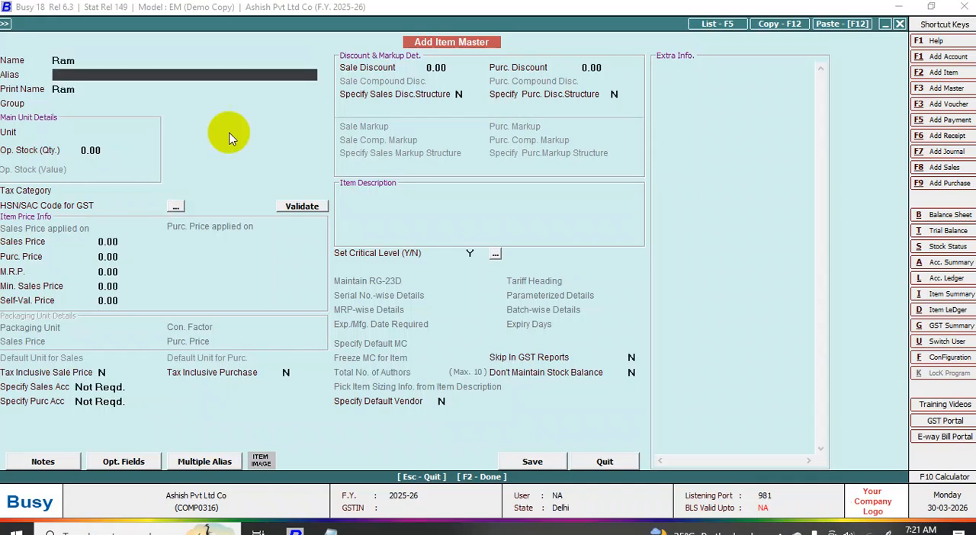
key("Return")
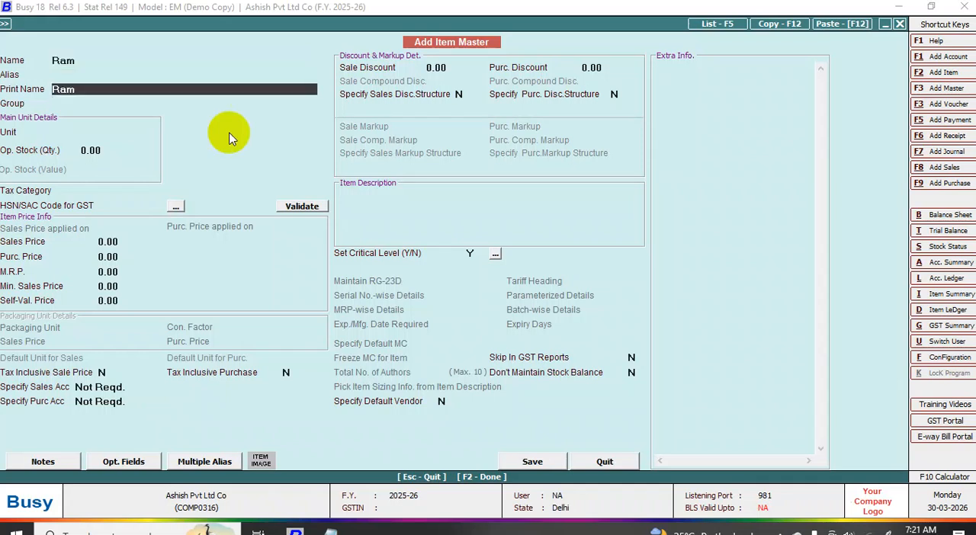
key("Return")
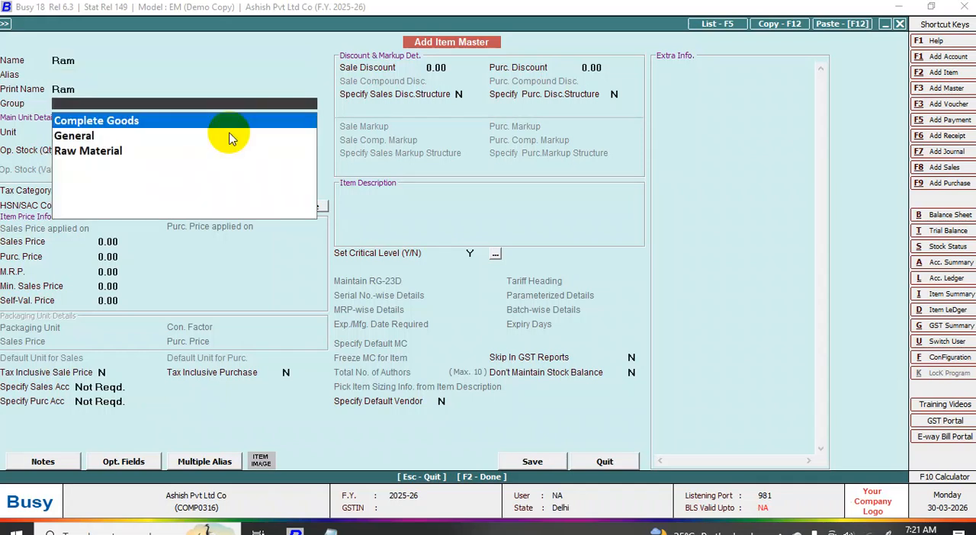
type("r")
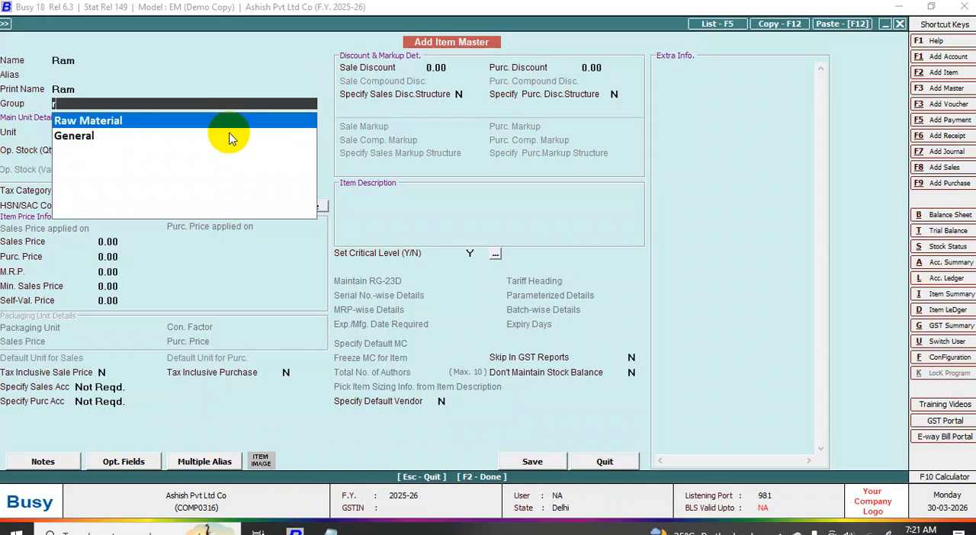
key("Return")
- Set the Ram item's unit to Units and its tax category to None, and save it without an HSN/SAC code
type("u")
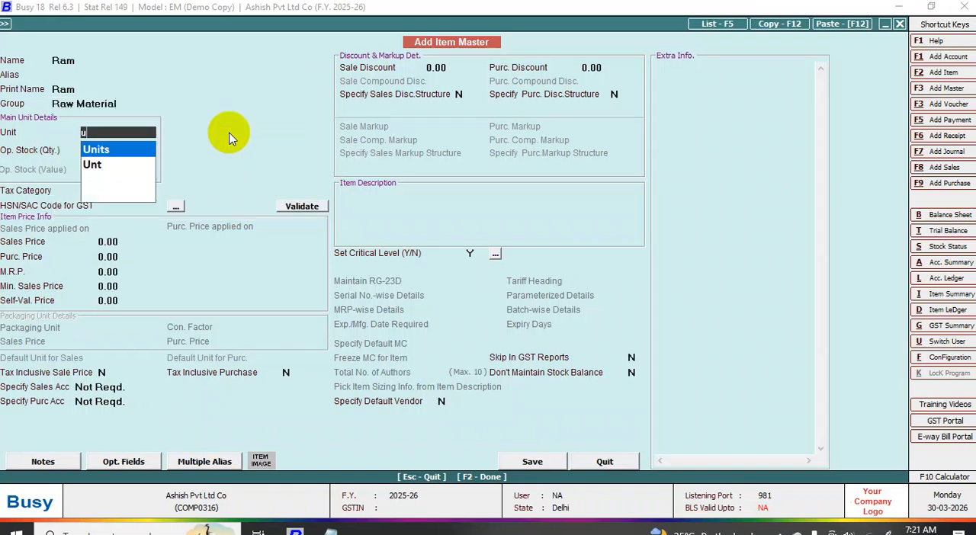
key("Return")
key("Return")
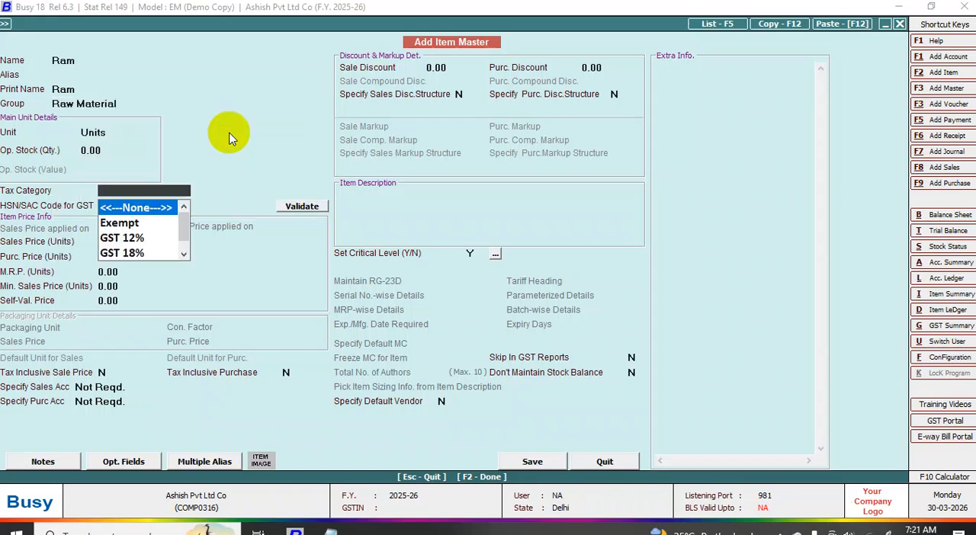
key("Return")
key("Return")
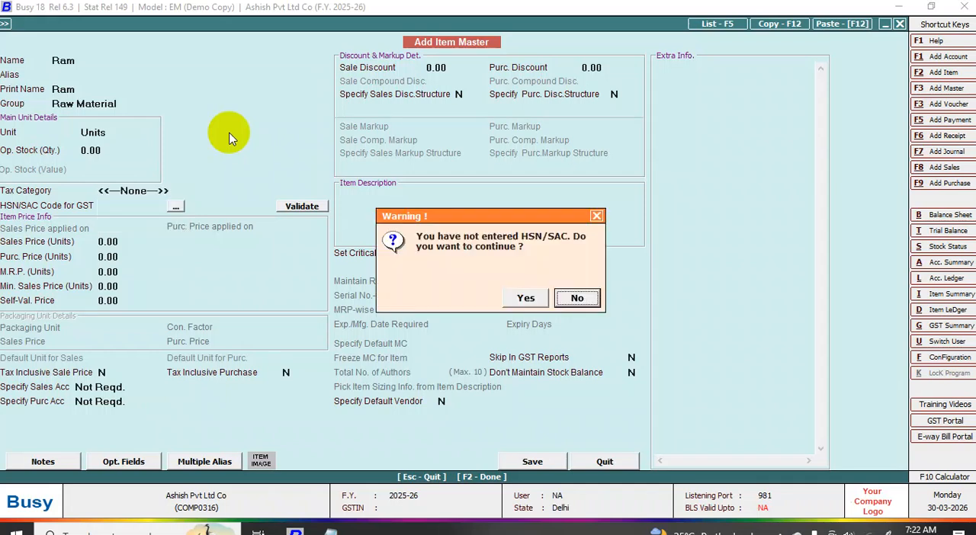
key("Left")
key("Return")
key("Return")
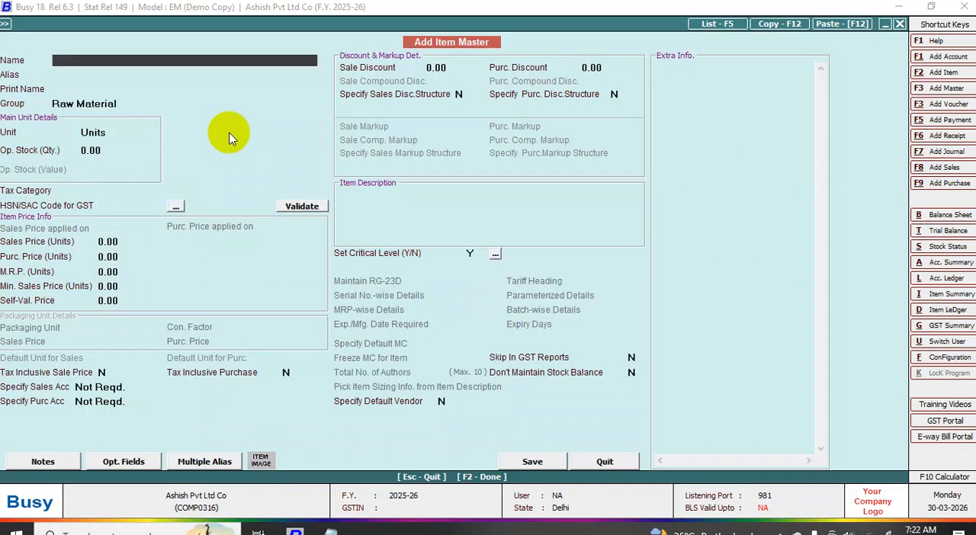
- Name the next item Smps, accepting Raw Material as its group and Units as its unit
type("smpd")
key("BackSpace")
type("s")
key("Return")
key("Return")
key("Return")
key("Return")
- Set the Smps item's tax category to None and save it without an HSN/SAC code
key("Return")
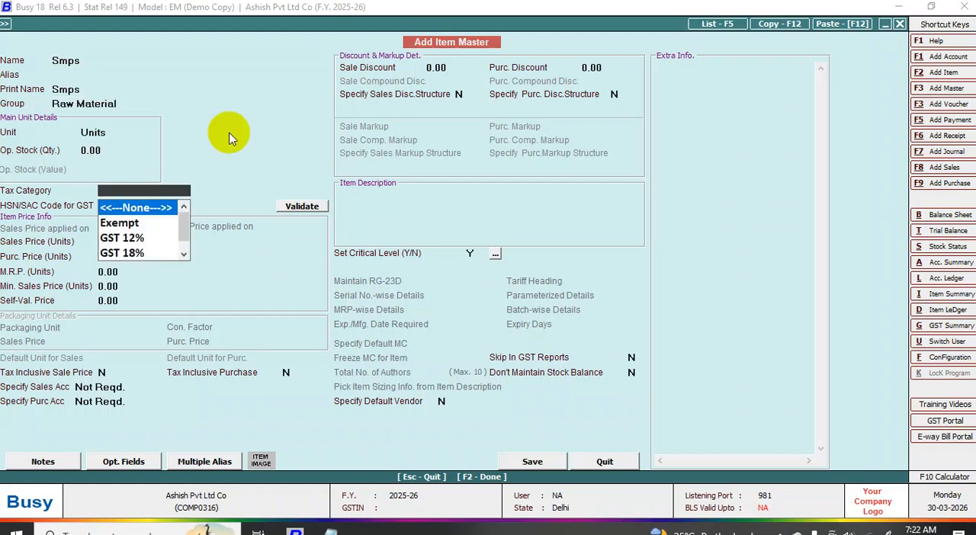
key("Return")
key("Return")
key("Left")
key("Return")
key("F2")
key("Return")
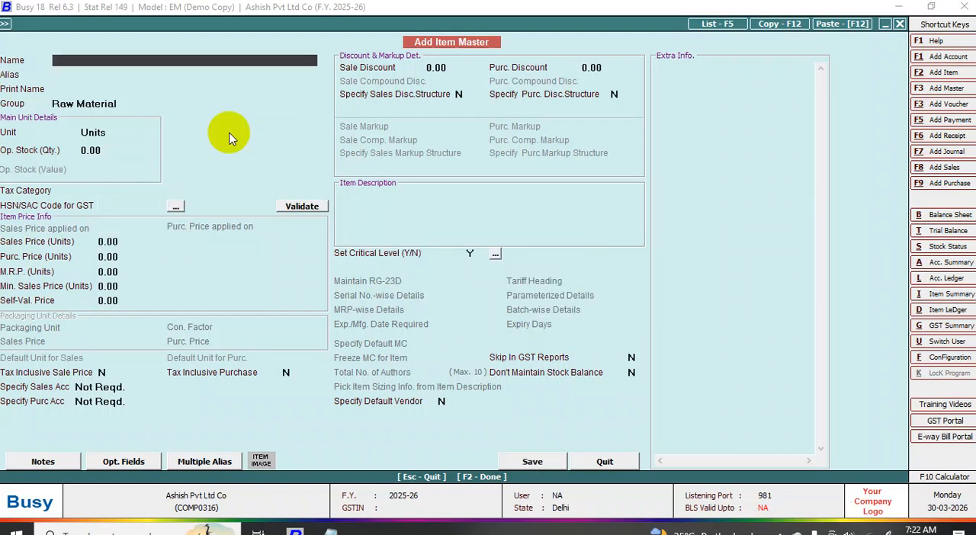
- Name the next item Mother Board, accepting Raw Material as its group and Units as its unit
type("moth")
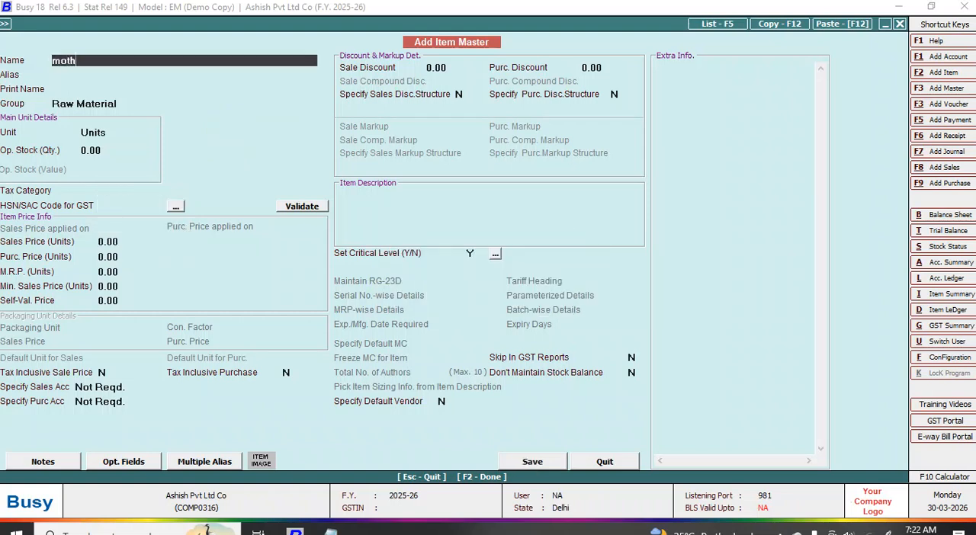
type("er board")
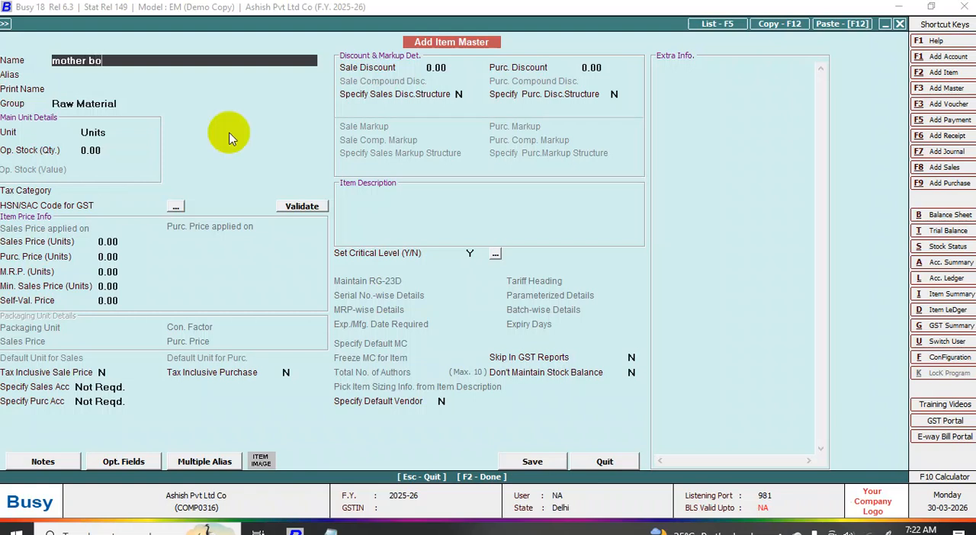
key("Return")
key("Return")
key("Return")
key("Return")
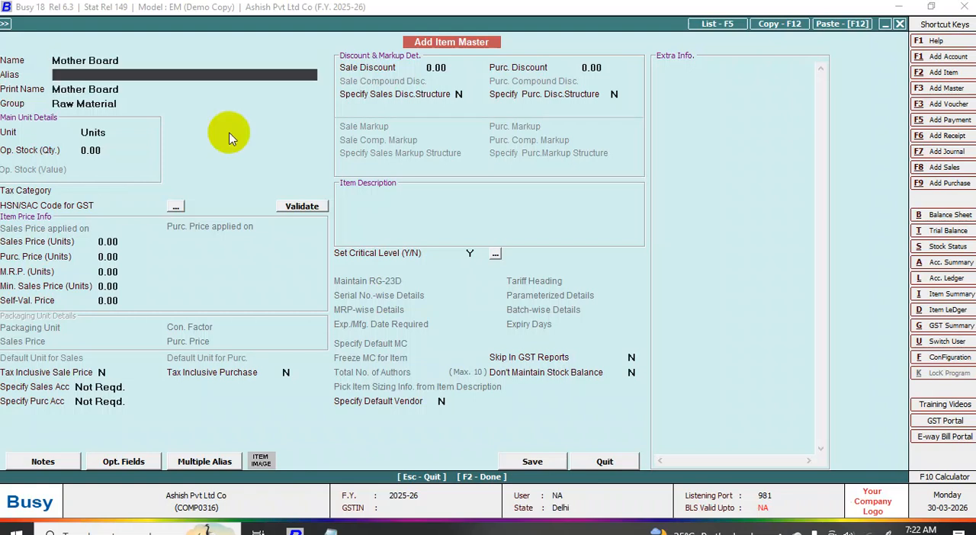
key("Return")
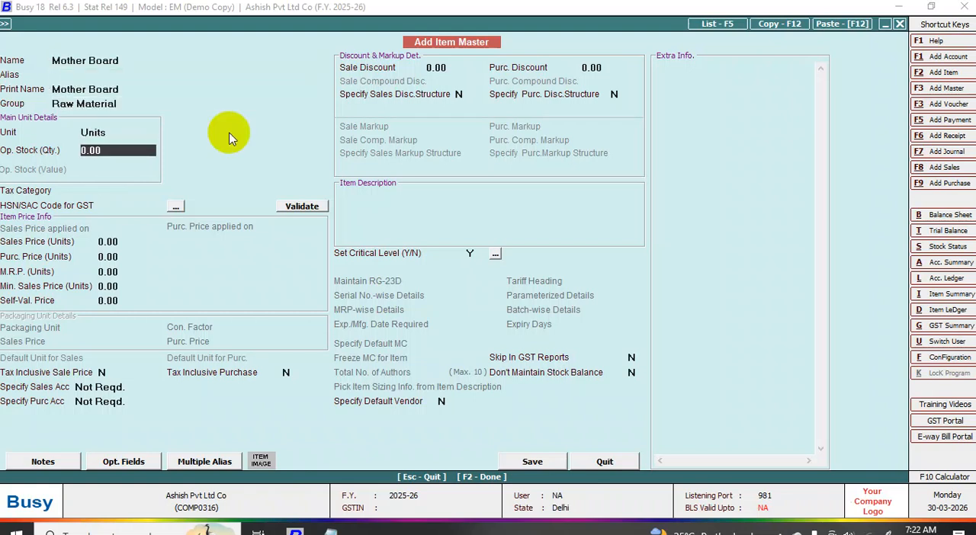
key("Return")
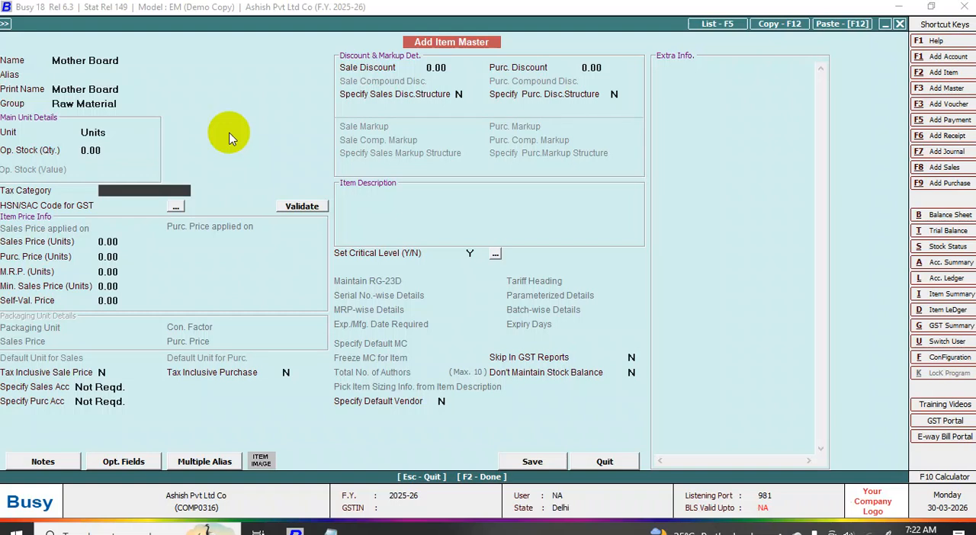
- Set the Mother Board item's tax category to None and save it without an HSN/SAC code
key("Return")
key("Left")
key("Return")
key("Return")
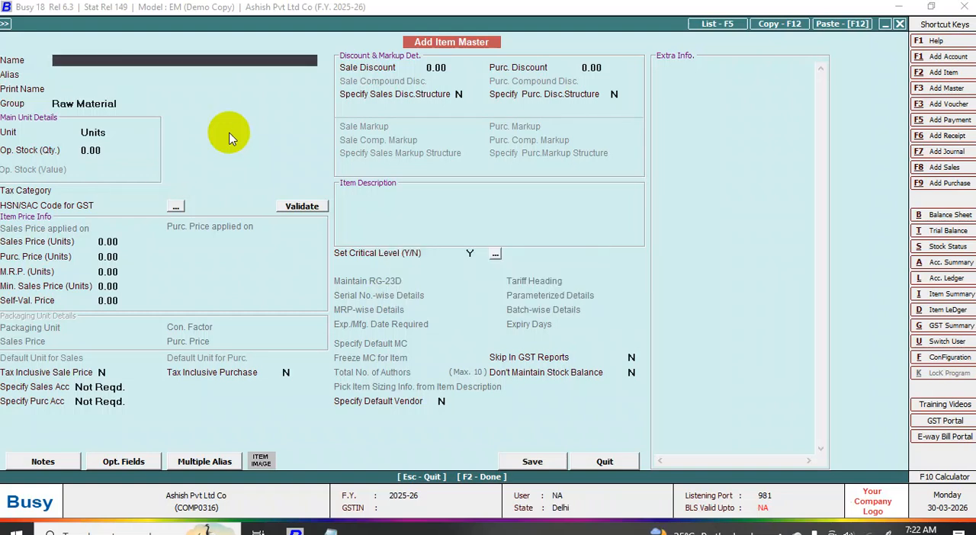
- Name the next item Graphic Card, accepting Raw Material as its group and Units as its unit
type("grap")
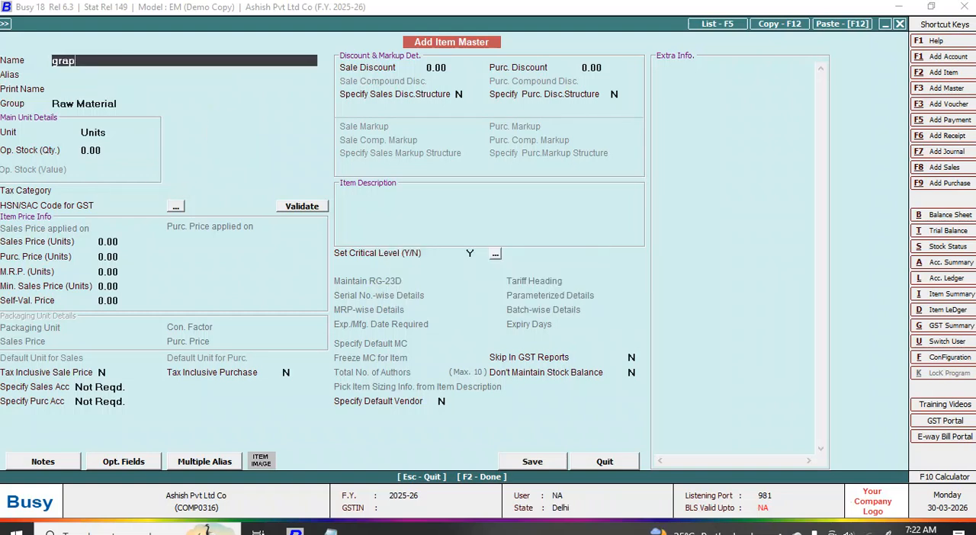
type("hic card")
key("Return")
key("Return")
key("Return")
key("Return")
key("Return")
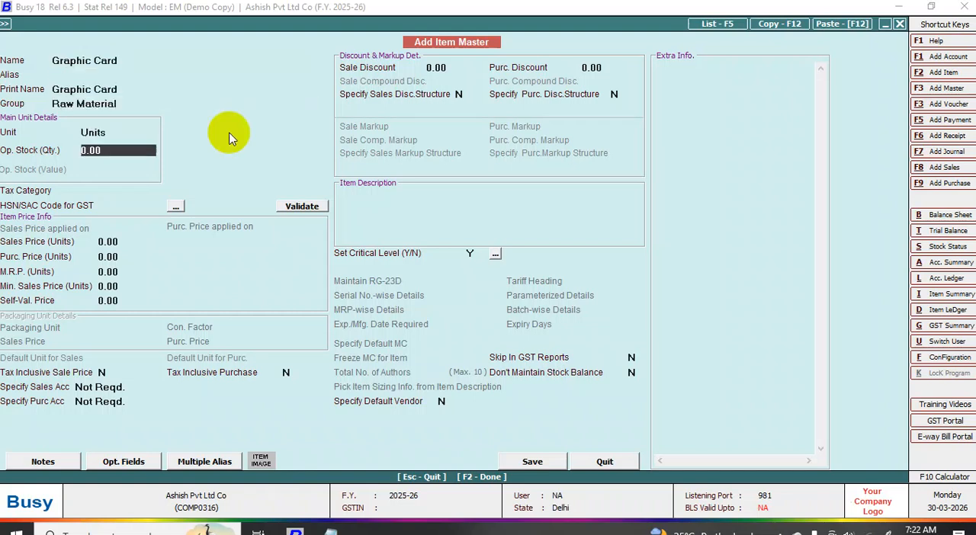
key("Return")
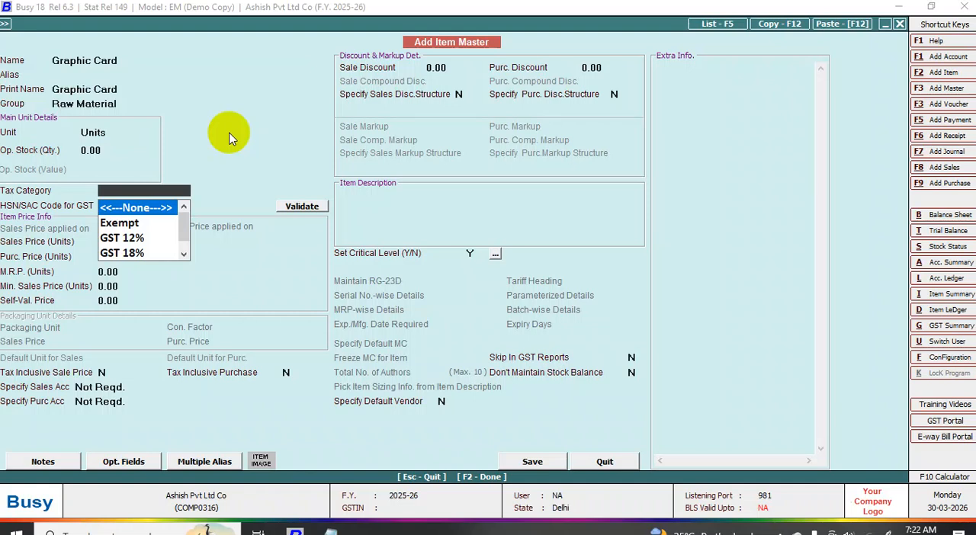
- Set the Graphic Card item's tax category to None and save it without an HSN/SAC code
key("Return")
key("Return")
key("Return")
key("F2")
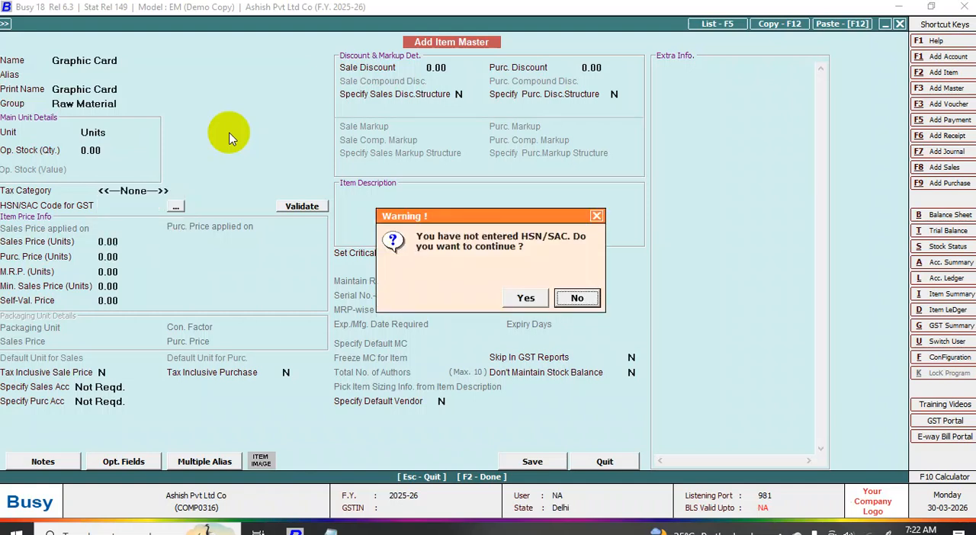
key("Left")
key("Return")
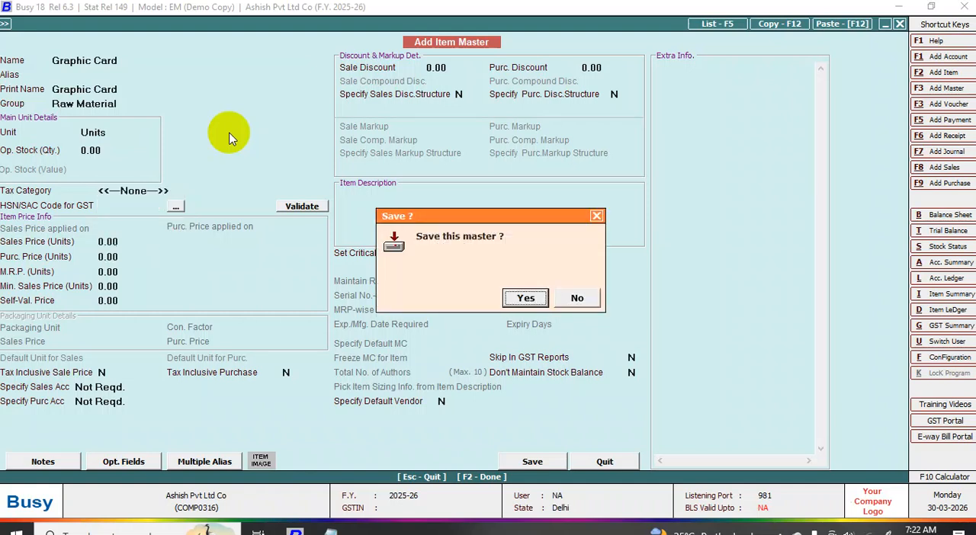
key("Return")
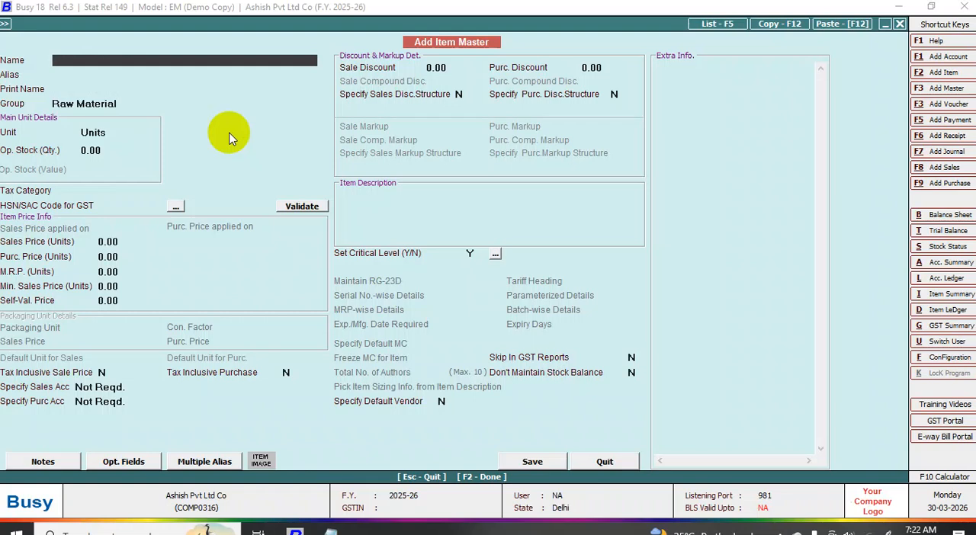
- Name the next item Cpu Fan, accepting Raw Material as its group and Units as its unit
type("cp")
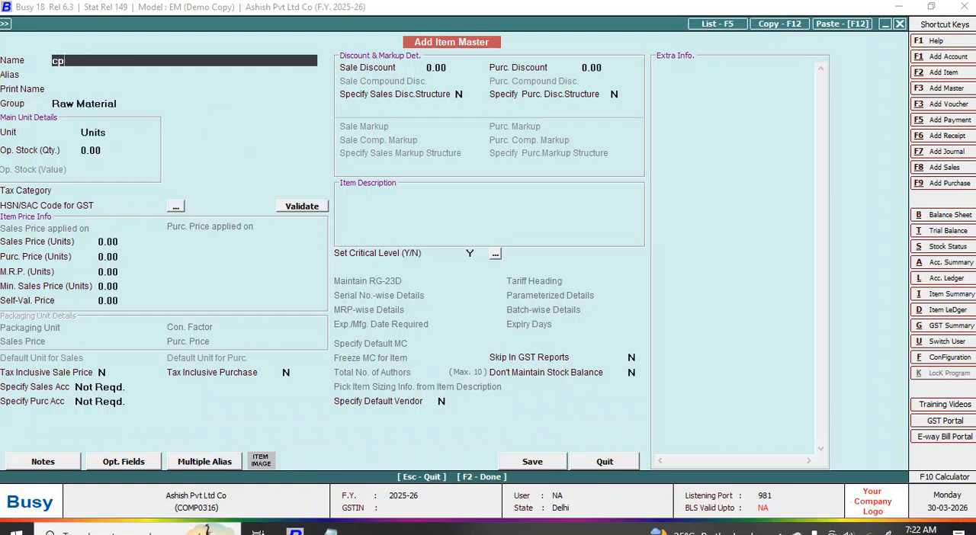
type("u fan")
key("Return")
key("Return")
key("Return")
key("Return")
key("Return")
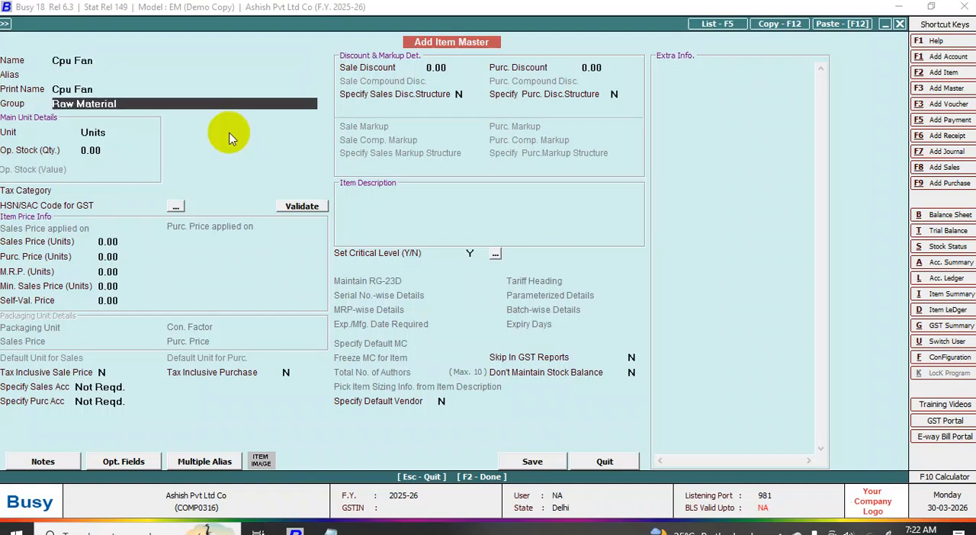
key("Return")
key("Return")
key("Return")
key("Return")
key("Return")
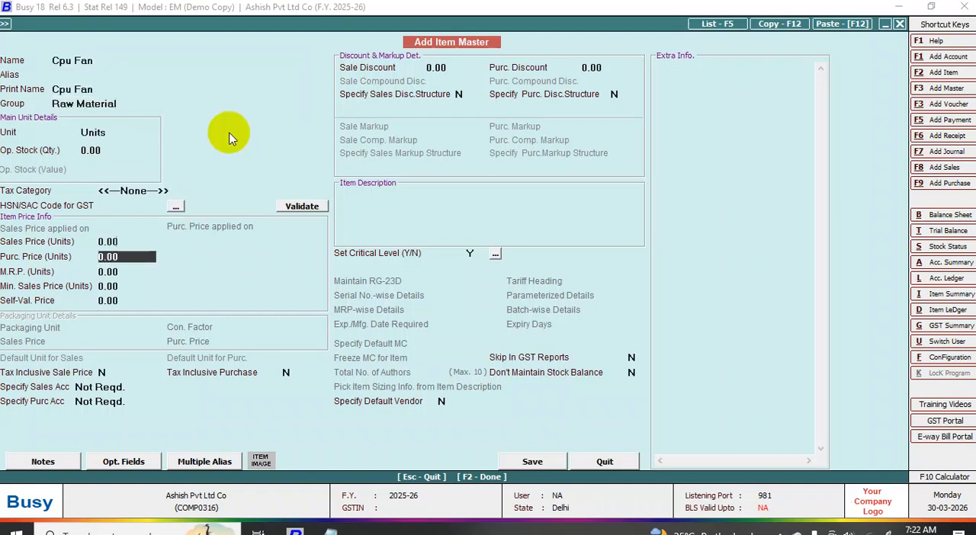
- Set the Cpu Fan item's tax category to None and save it without an HSN/SAC code
key("F2")
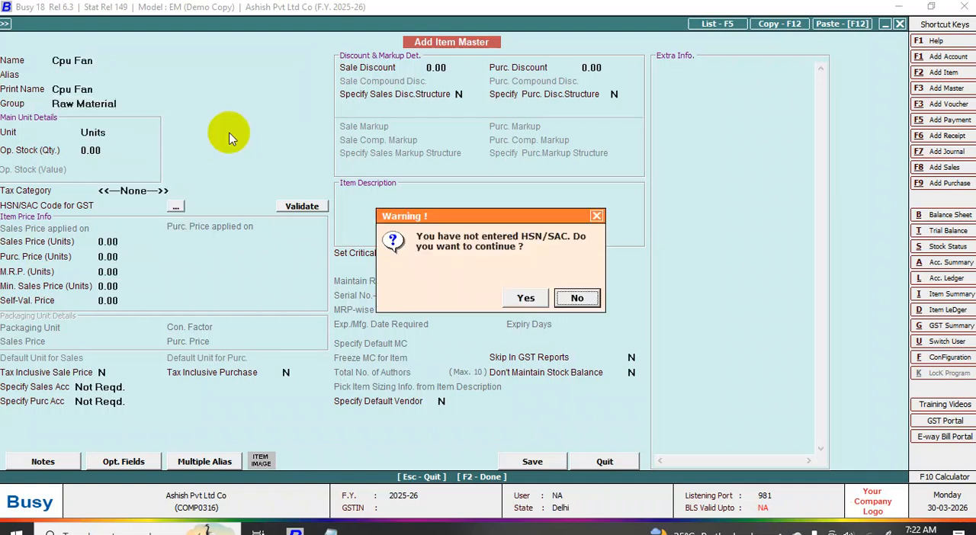
key("Left")
key("Return")
key("Return")
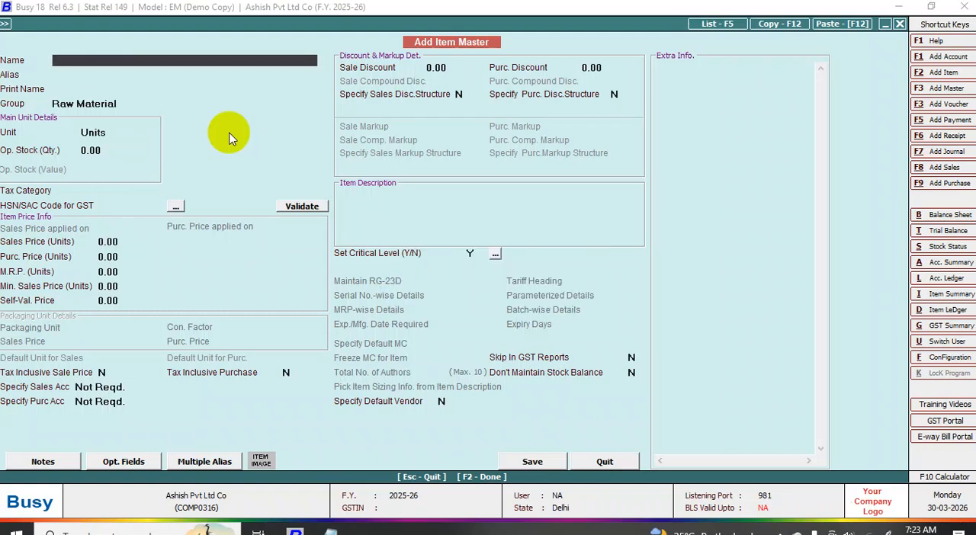
- Name the next item Ssd, accepting Raw Material as its group and Units as its unit
type("Ssd")
key("Return")
key("Return")
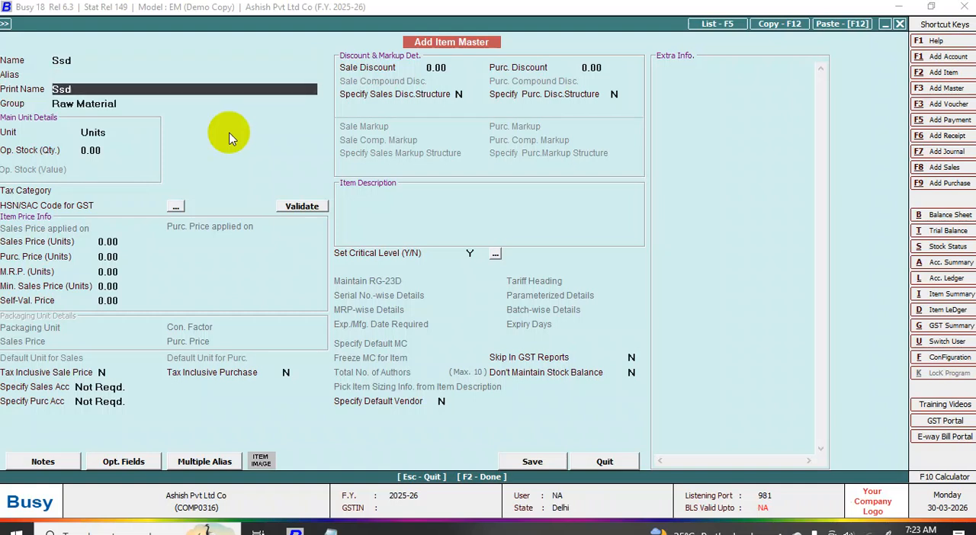
key("Return")
- Set the Ssd item's tax category to None and save it without an HSN/SAC code
key("Return")
key("Return")
key("Return")
key("Return")
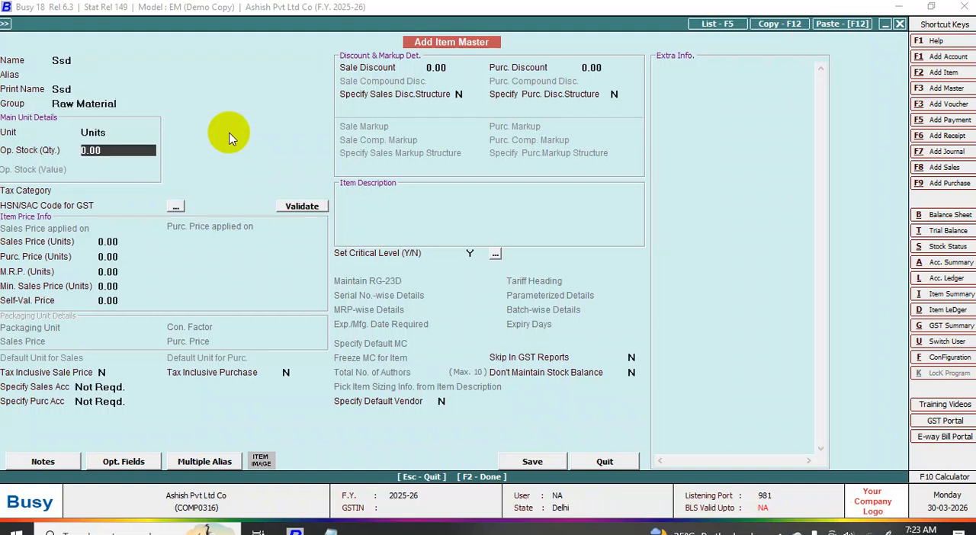
key("Return")
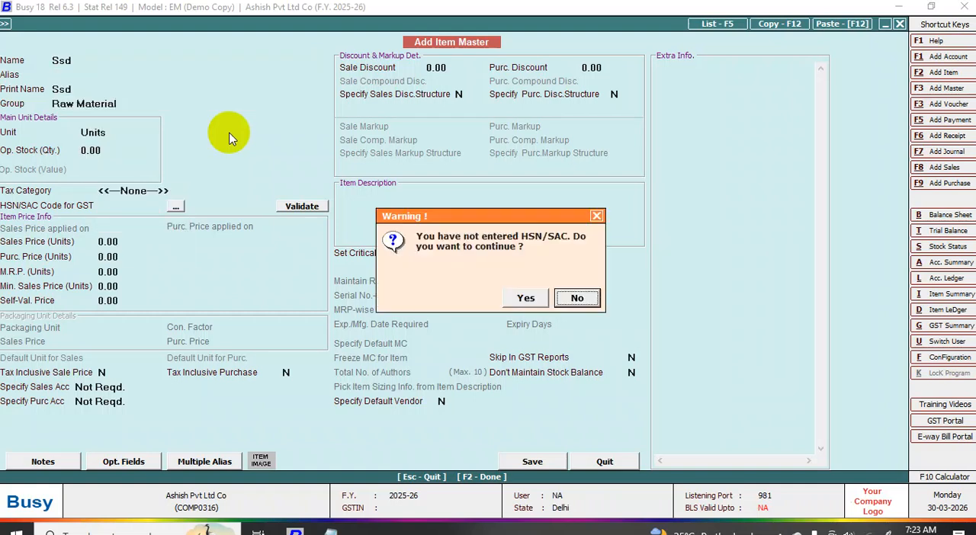
key("Left")
key("Return")
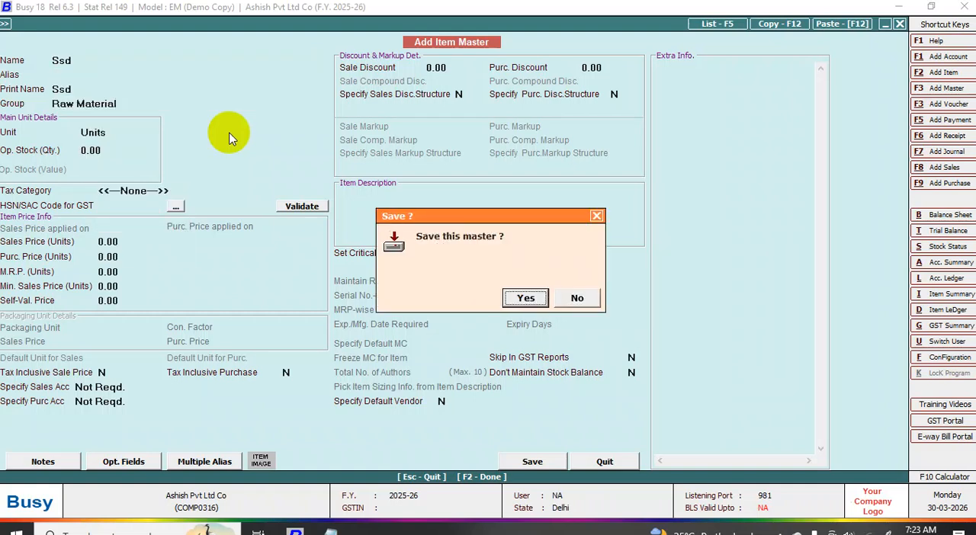
key("Return")
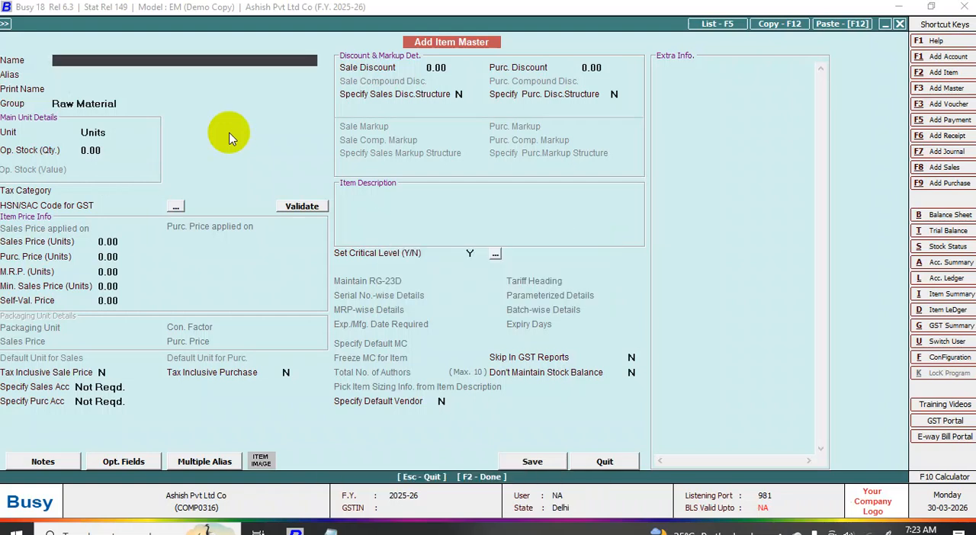
- Name the next item Computer Set and assign it to the Complete Goods group
type("c")
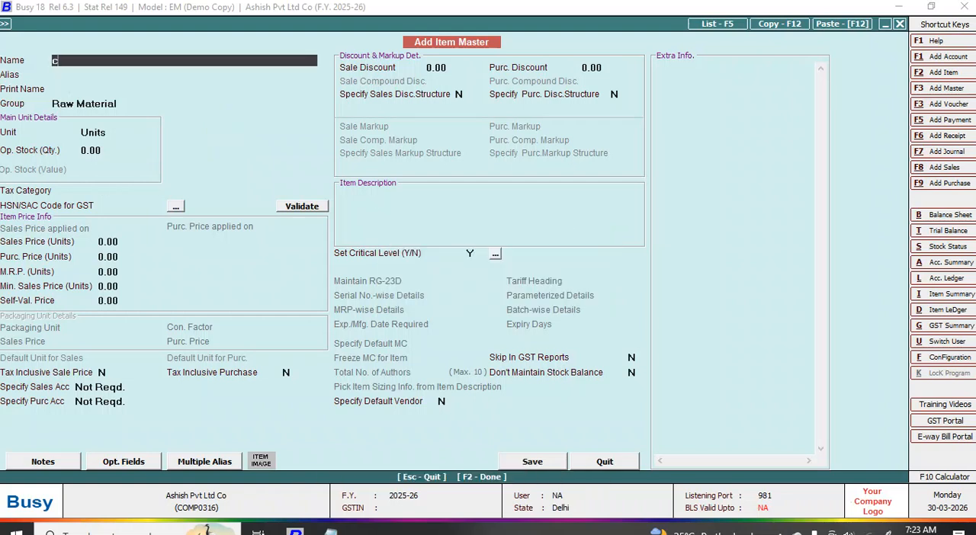
type("omputer set")
key("Return")
key("Return")
key("Return")
key("Return")
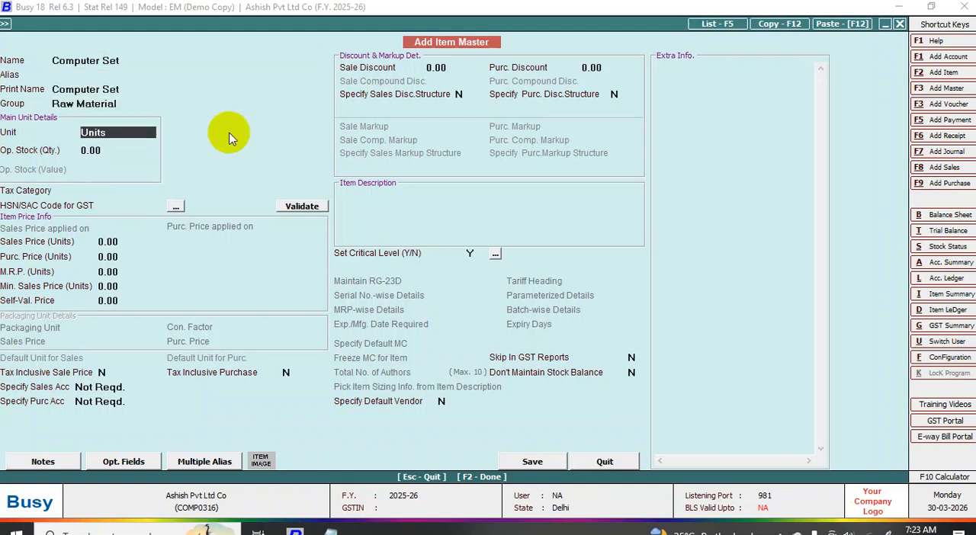
key("Up")
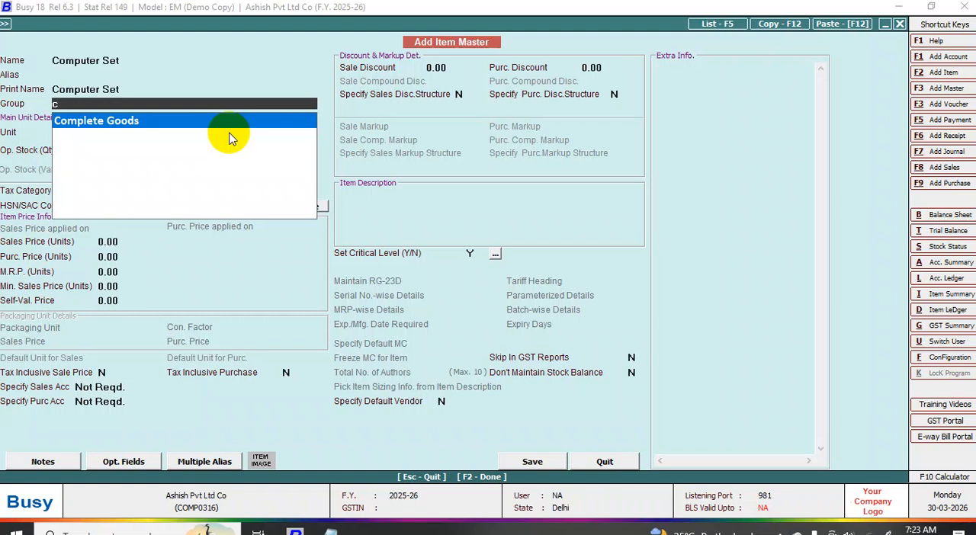
key("Return")
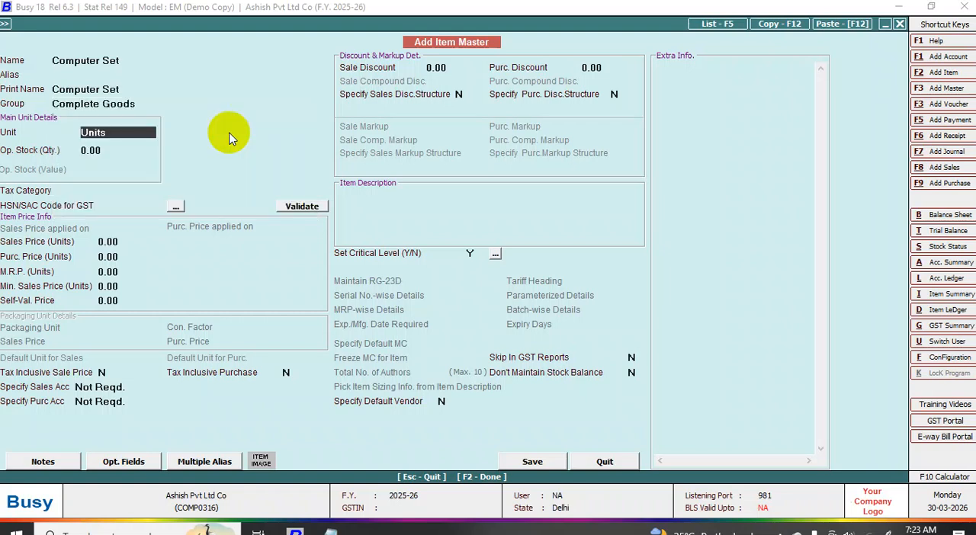
- Set the Computer Set item's unit to Pcs and tax category to None, and save it without an HSN/SAC code
type("p")
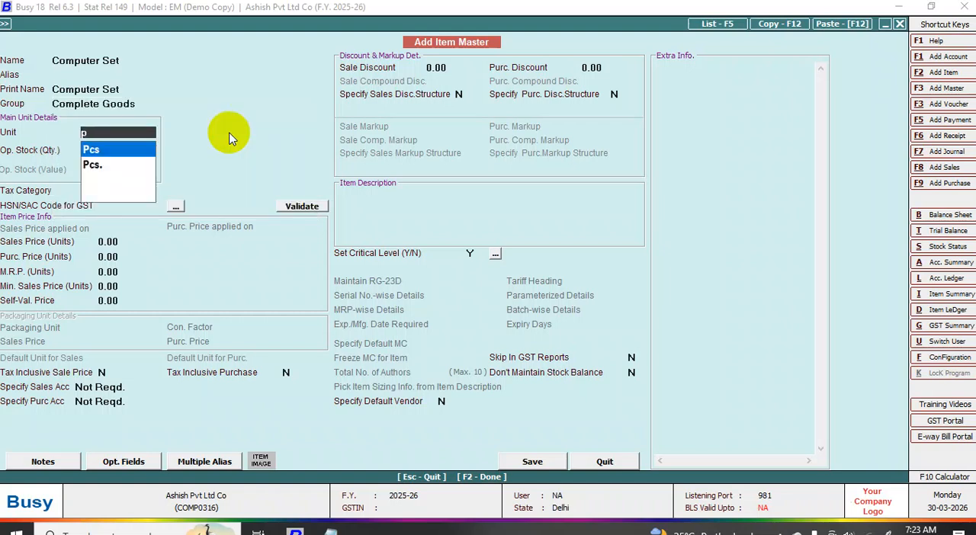
key("Return")
key("Return")
key("Return")
key("Return")
key("Return")
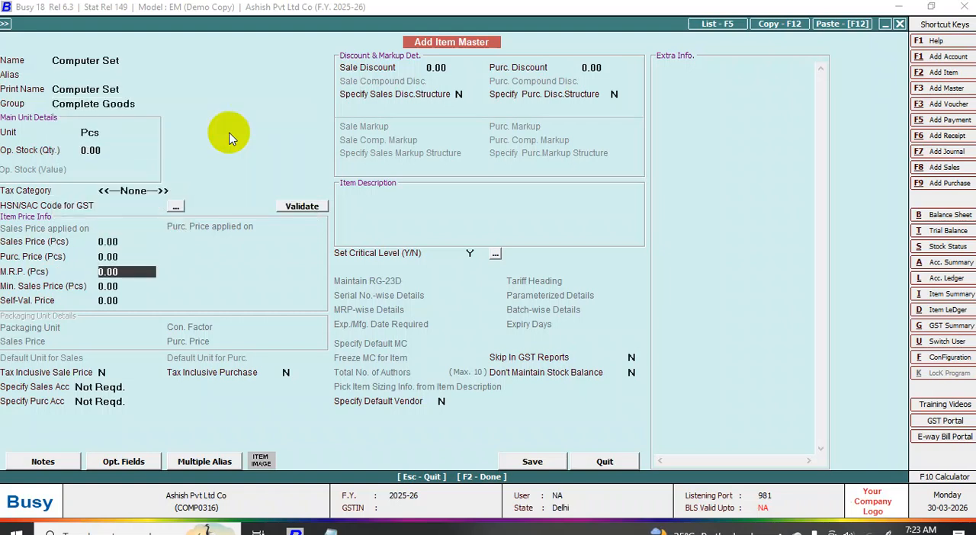
key("F2")
key("Left")
key("Return")
key("Return")
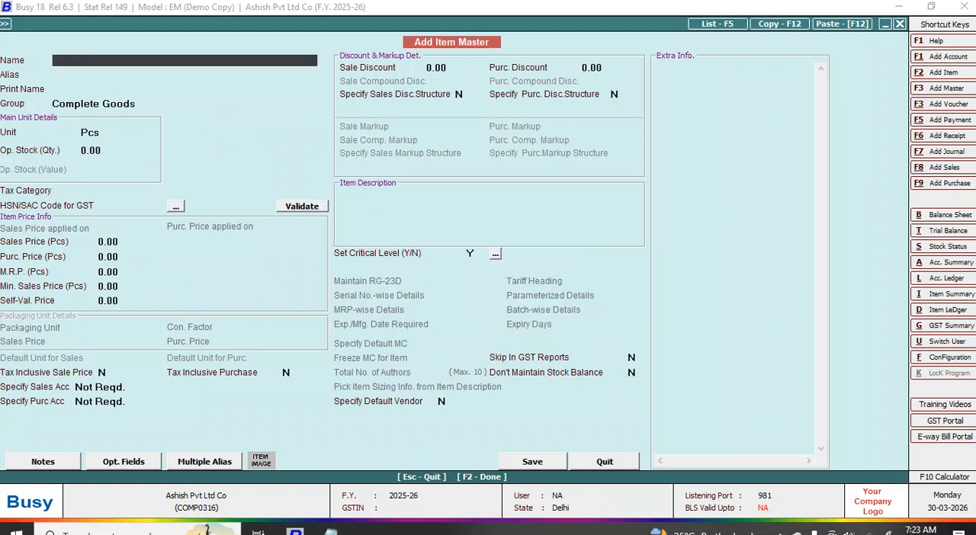
- Start a new bill of material master named Computer Set with Computer Set as the item to produce
left_click(945, 89)
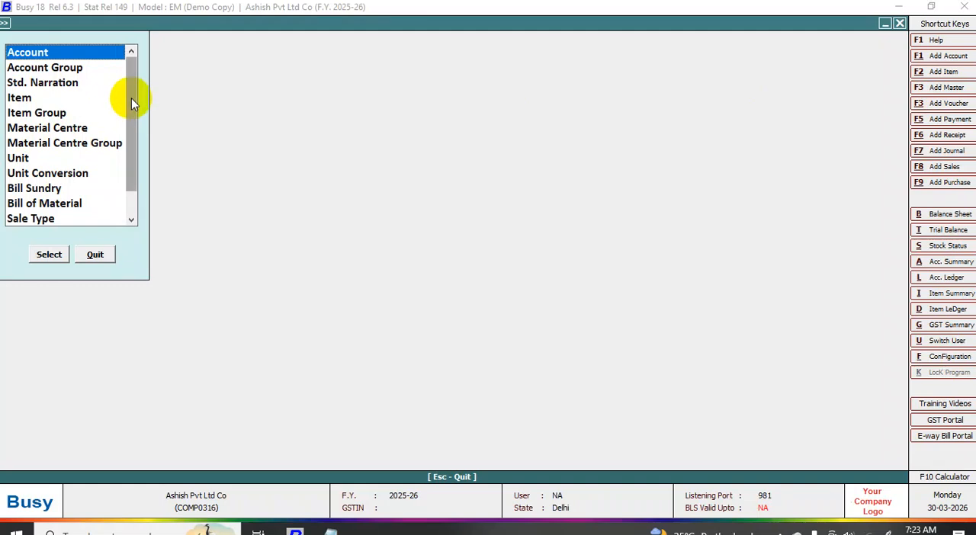
left_click_drag(130, 98, 133, 119)
left_click(42, 176)
left_click(49, 254)
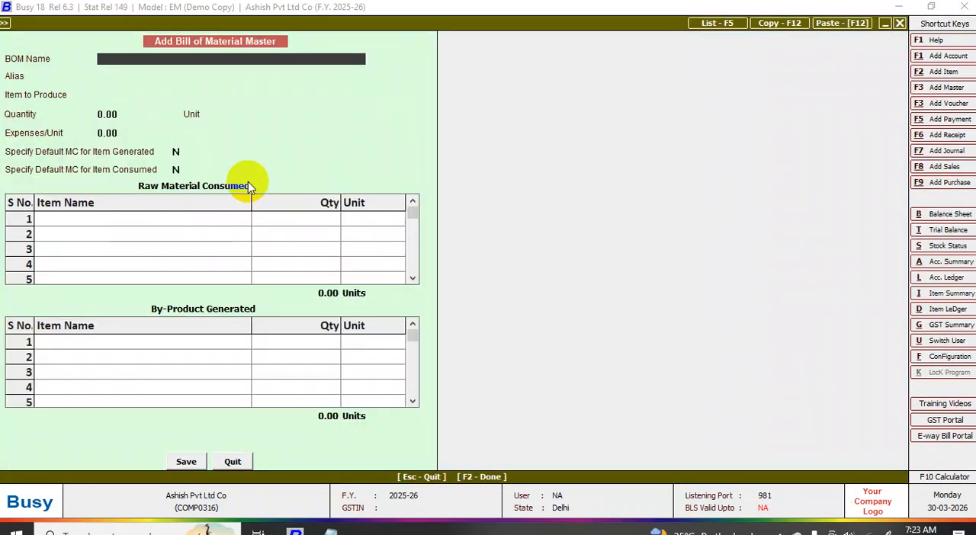
type("comp")
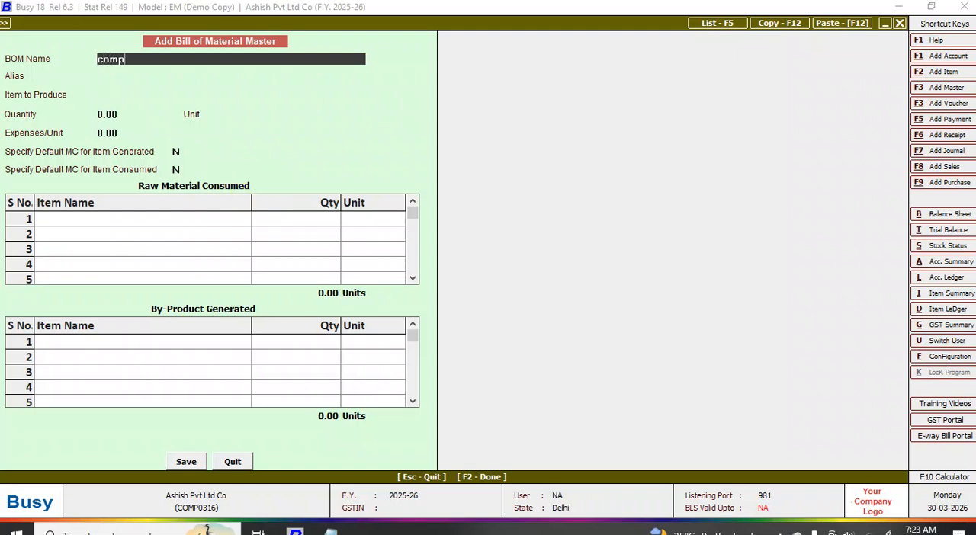
type("uter set")
key("Return")
key("Return")
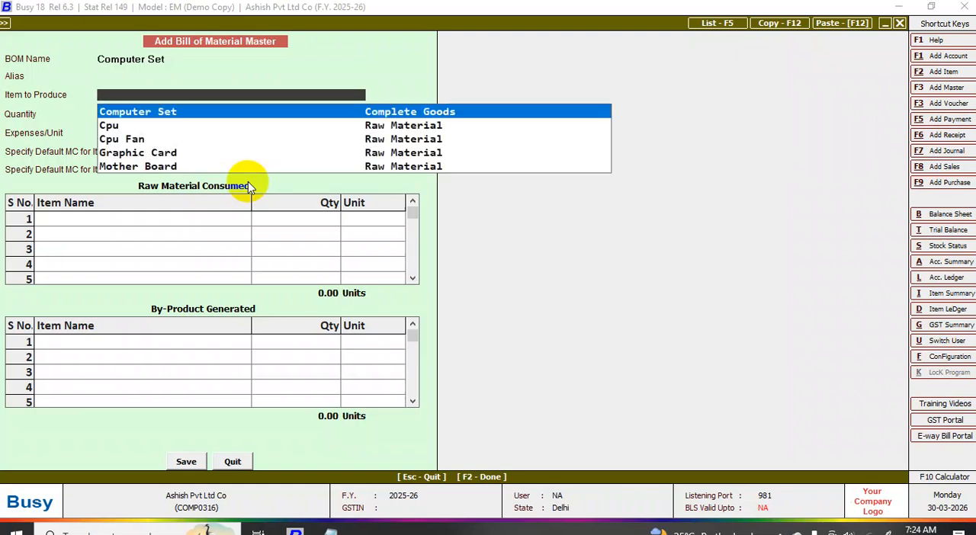
key("Return")
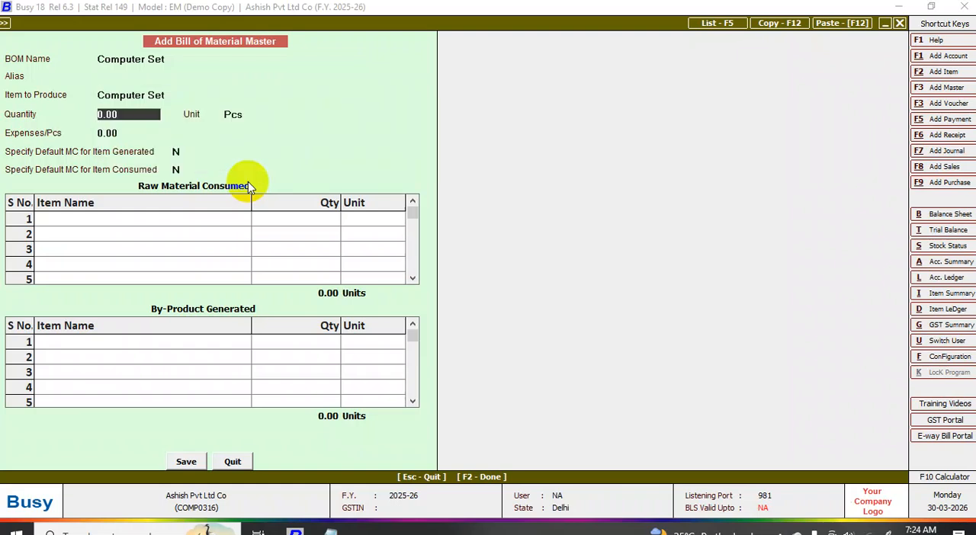
- Set the production quantity to 20 Pcs and expenses per piece to 1,000, keeping both default material centre options at N
type("20")
key("Return")
key("Return")
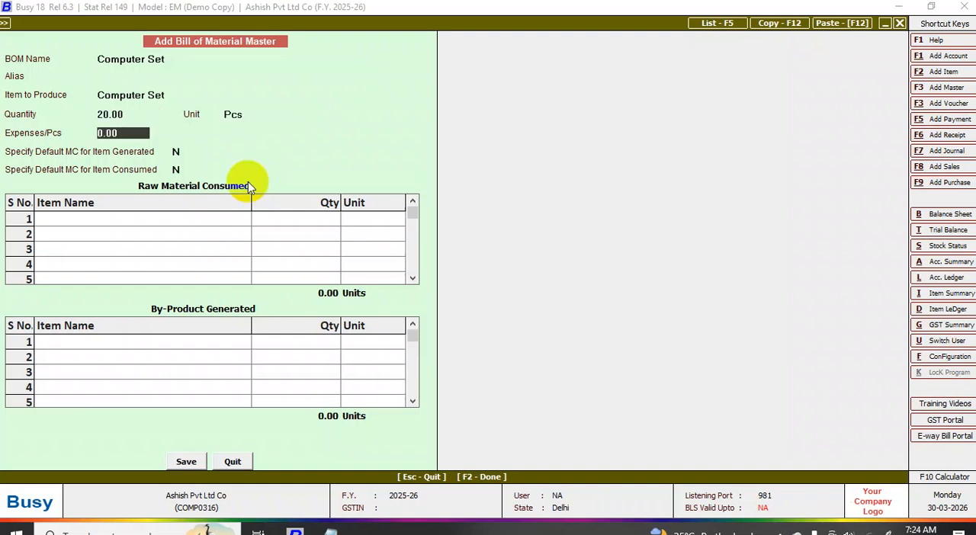
type("1,00")
type("0")
key("Return")
key("Return")
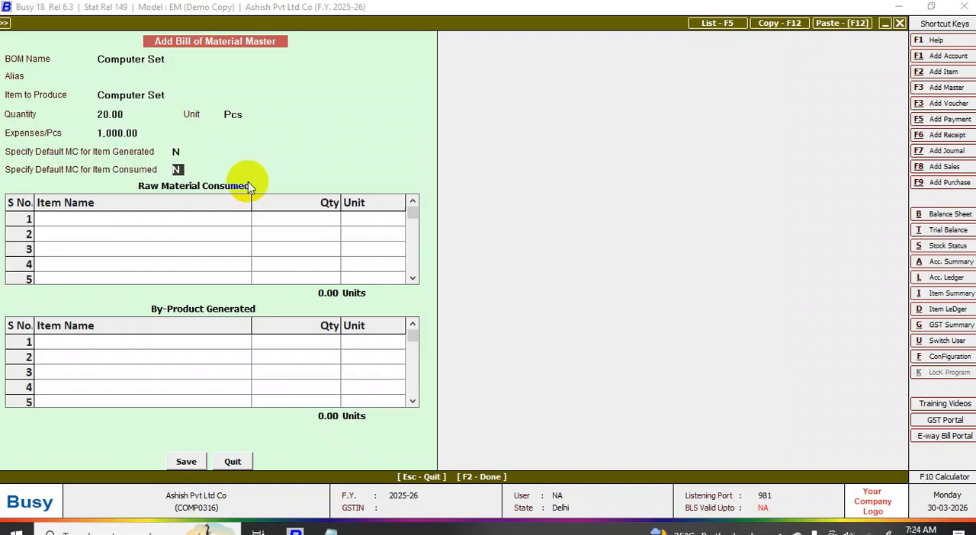
key("Return")
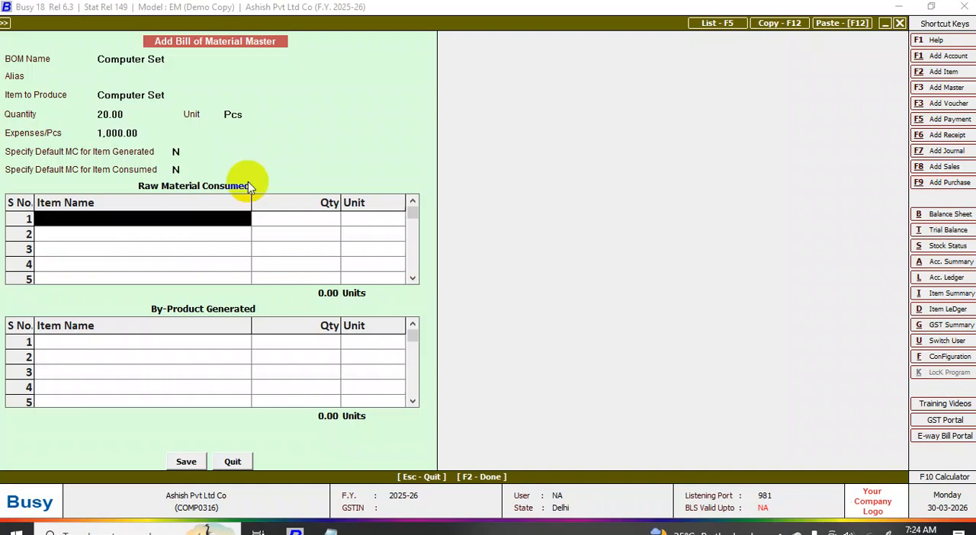
- Add Cpu and Ram to the raw material consumed, accepting 20 Units for each
key("space")
key("Down")
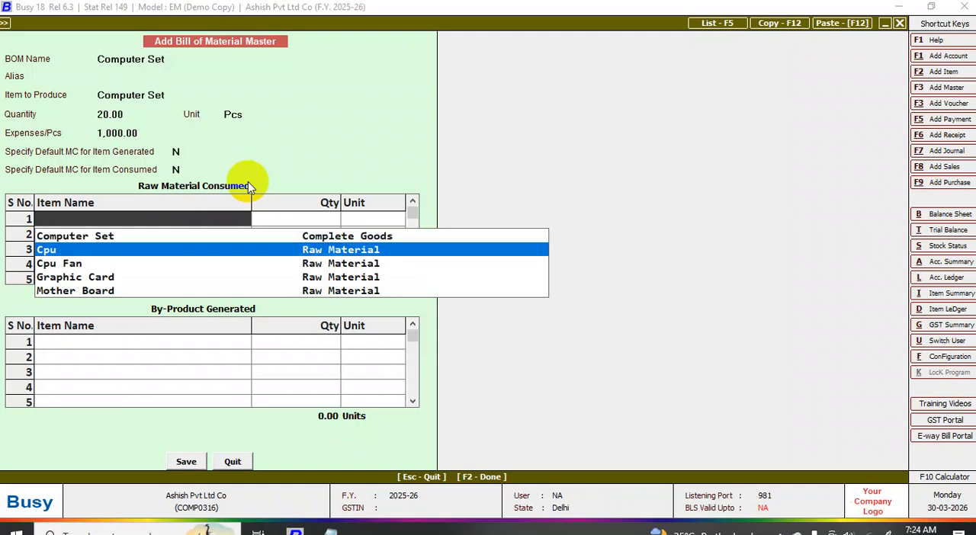
key("Return")
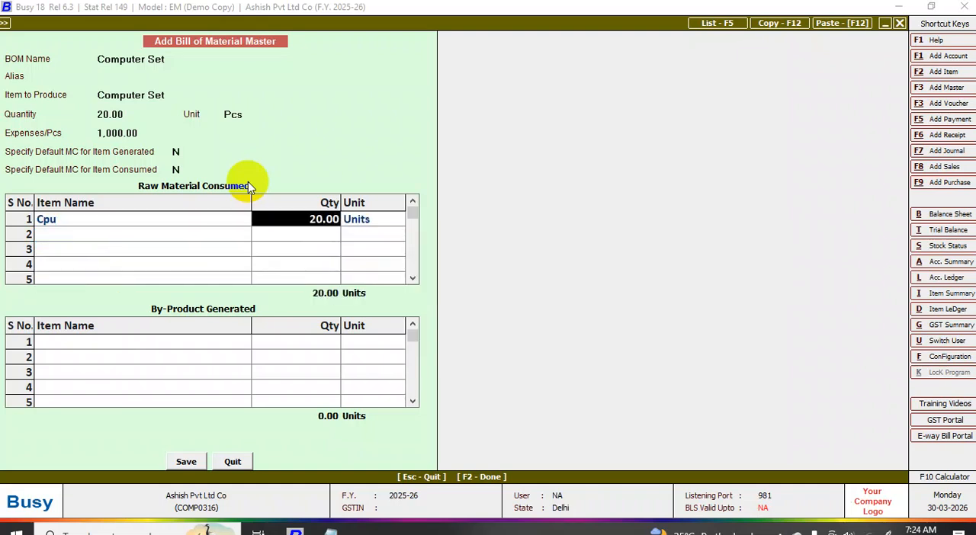
key("Return")
key("Return")
key("space")
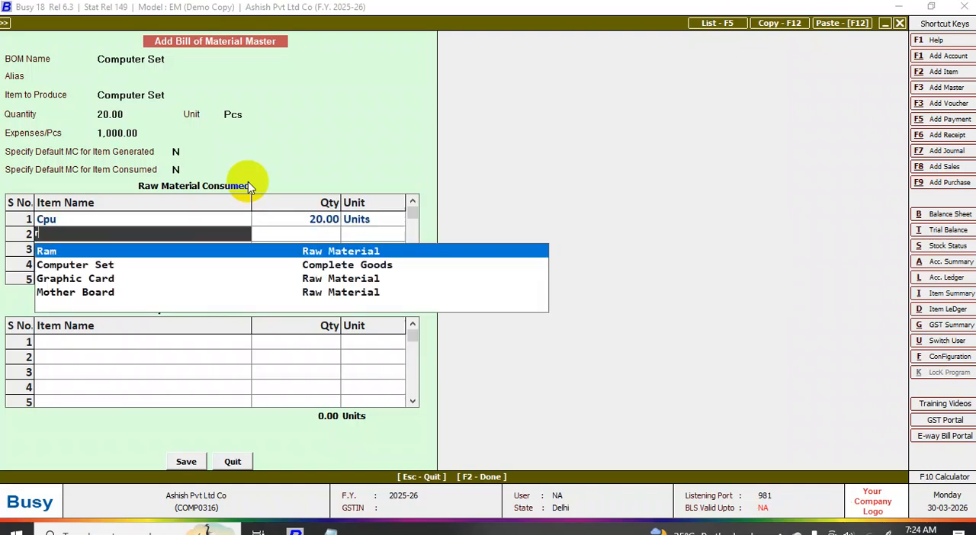
key("Return")
key("Return")
key("Return")
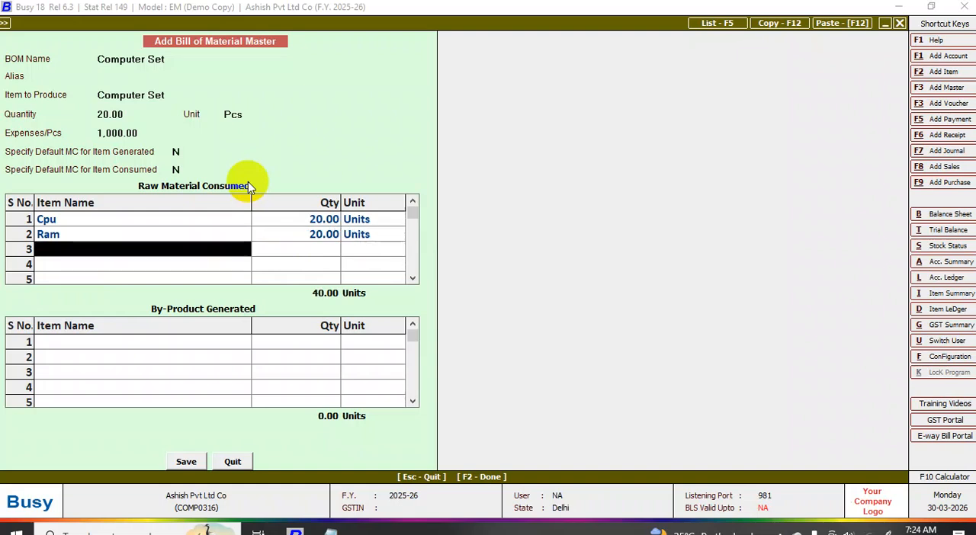
- Add Mother Board and Smps to the raw material consumed, accepting 20 Units for each
key("space")
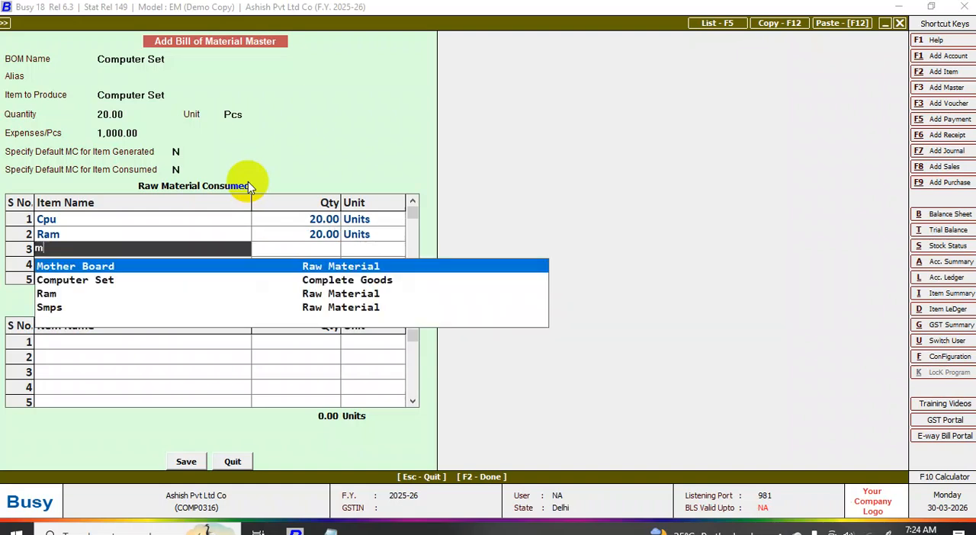
key("Return")
key("Return")
key("Return")
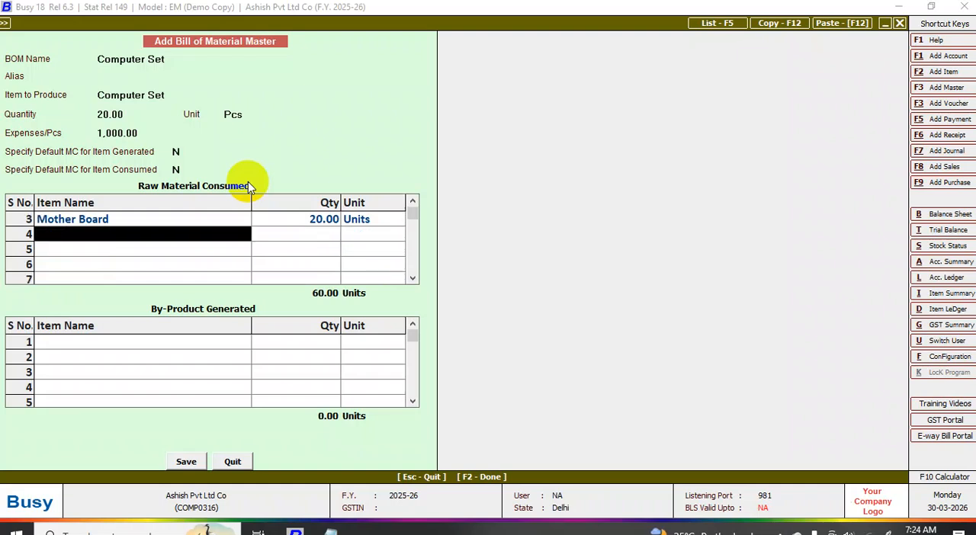
type("s")
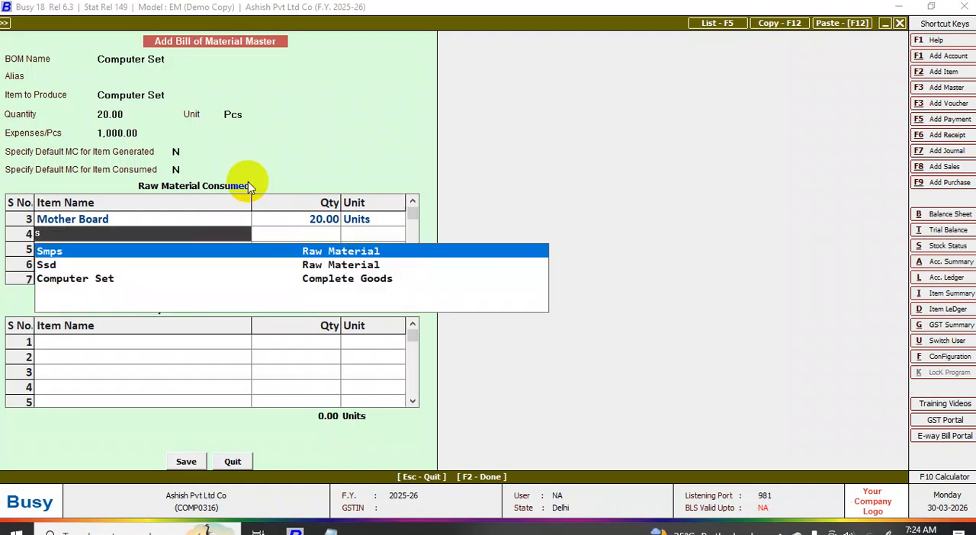
key("Return")
key("Return")
key("Return")
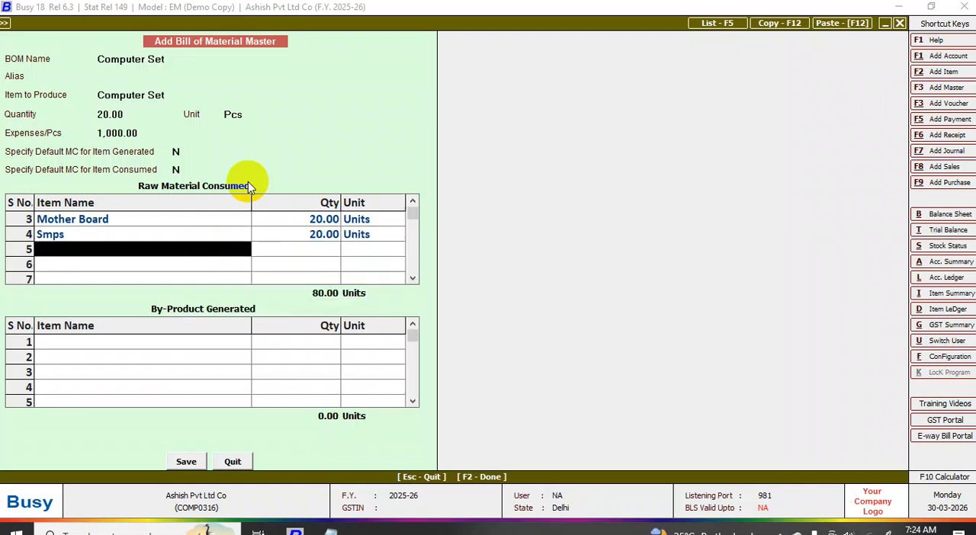
- Add Ssd as the fifth raw material consumed, accepting 20 Units
type("s")
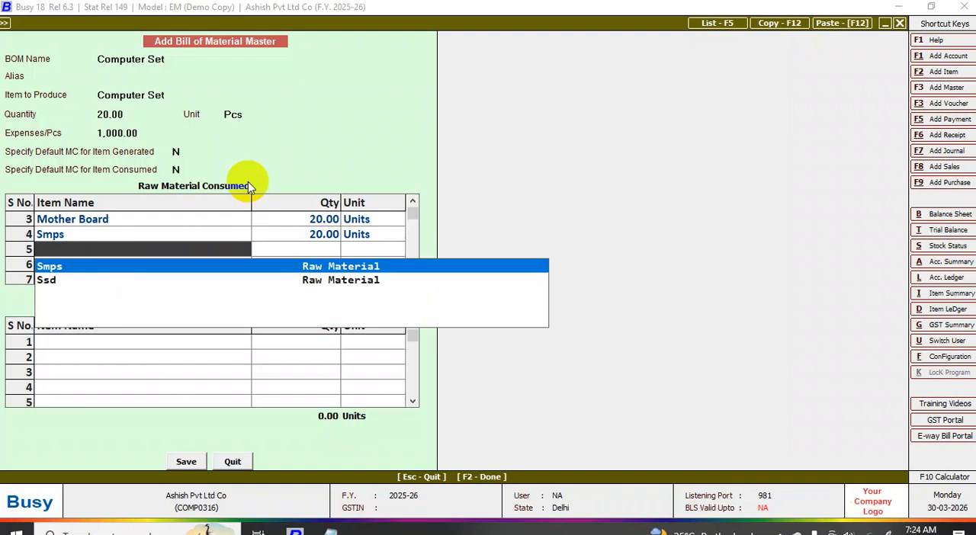
key("Down")
key("Return")
key("Return")
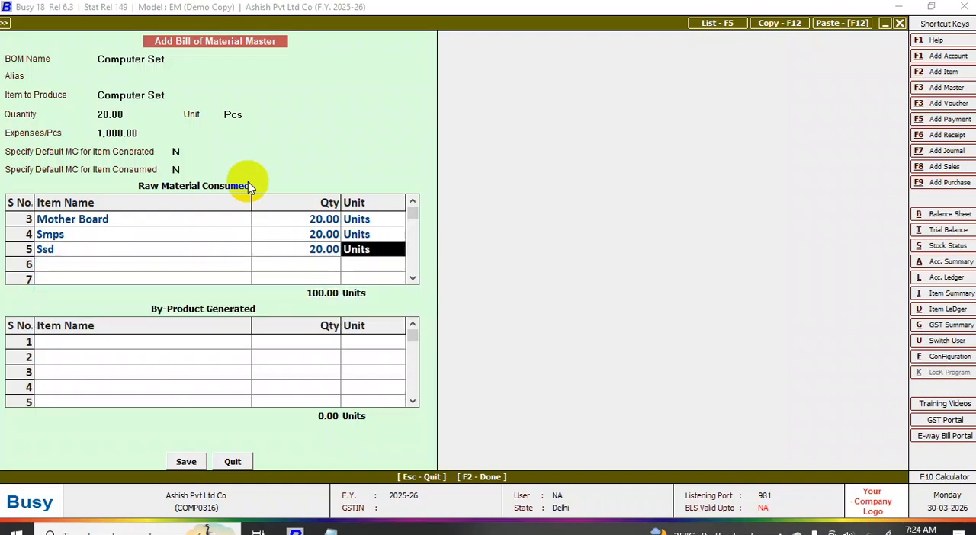
key("Return")
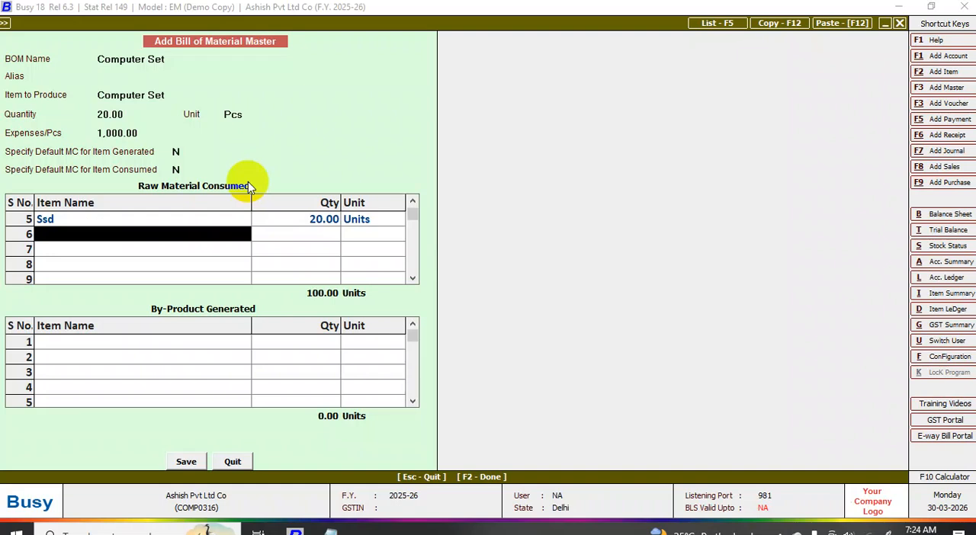
- Create a new item named Cabinet from the sixth raw material row and assign it to the Raw Material group
key("F3")
type("cabi")
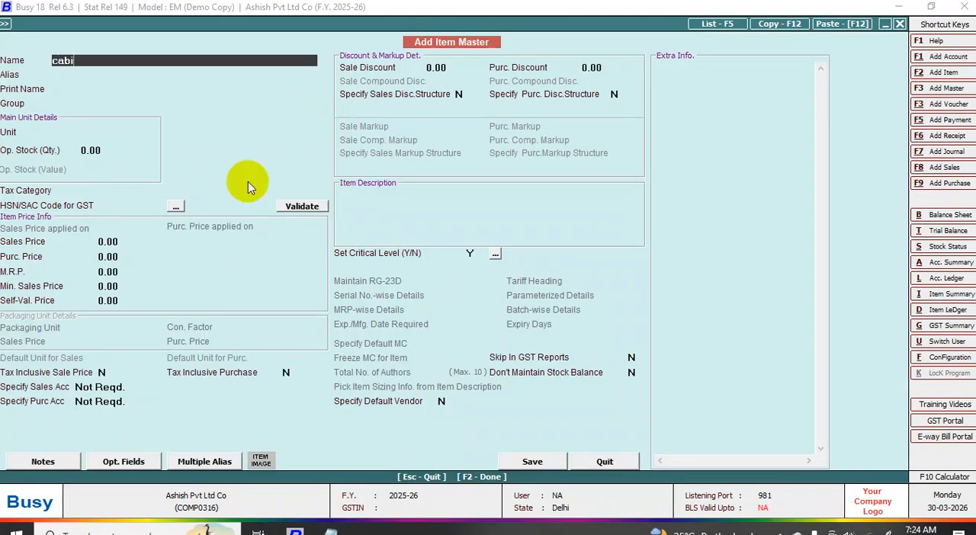
type("net")
key("Return")
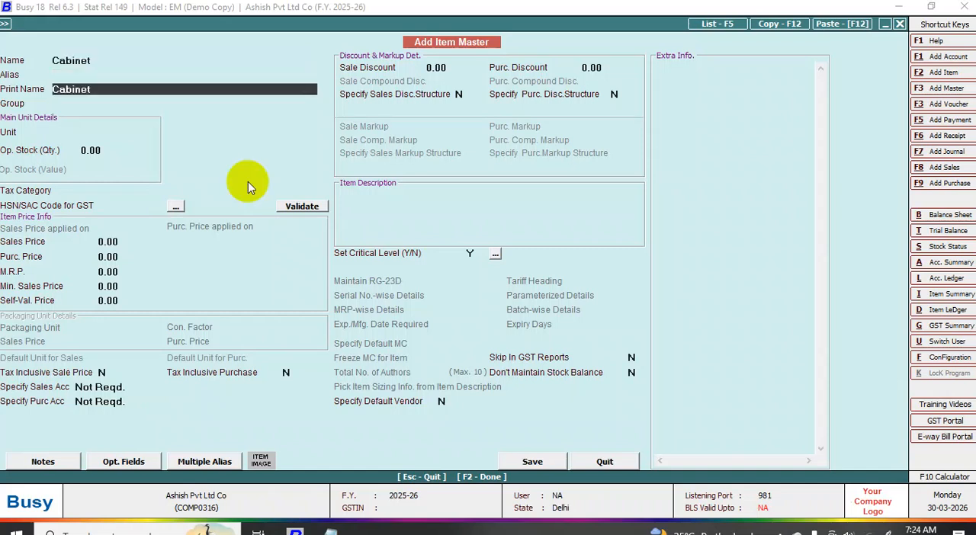
key("Return")
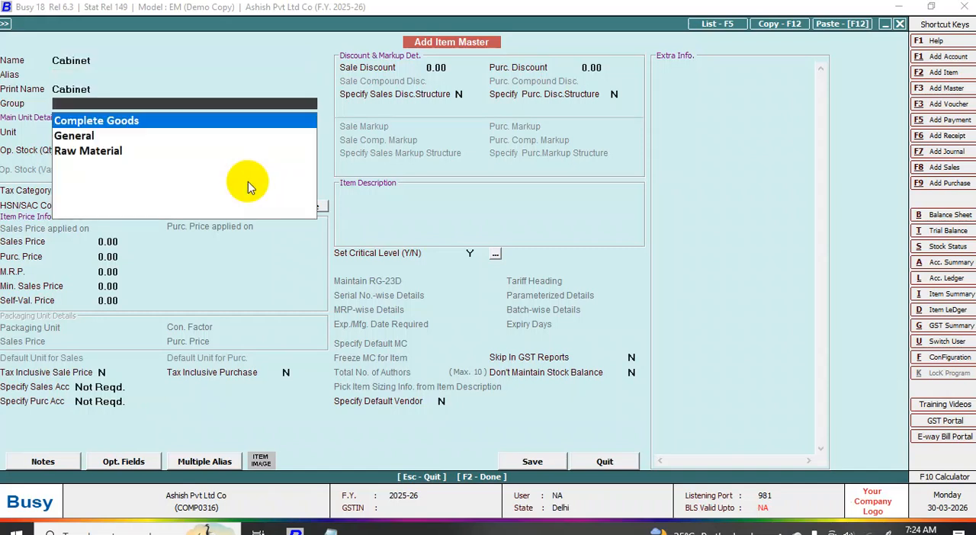
key("Down")
key("Down")
key("Return")
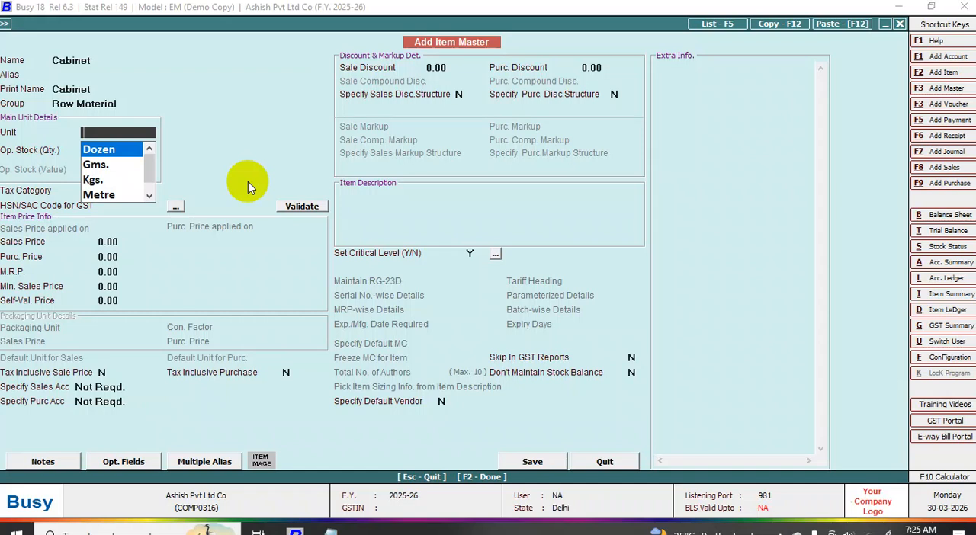
- Set the Cabinet item's unit to Units and save it without an HSN/SAC code
type("u")
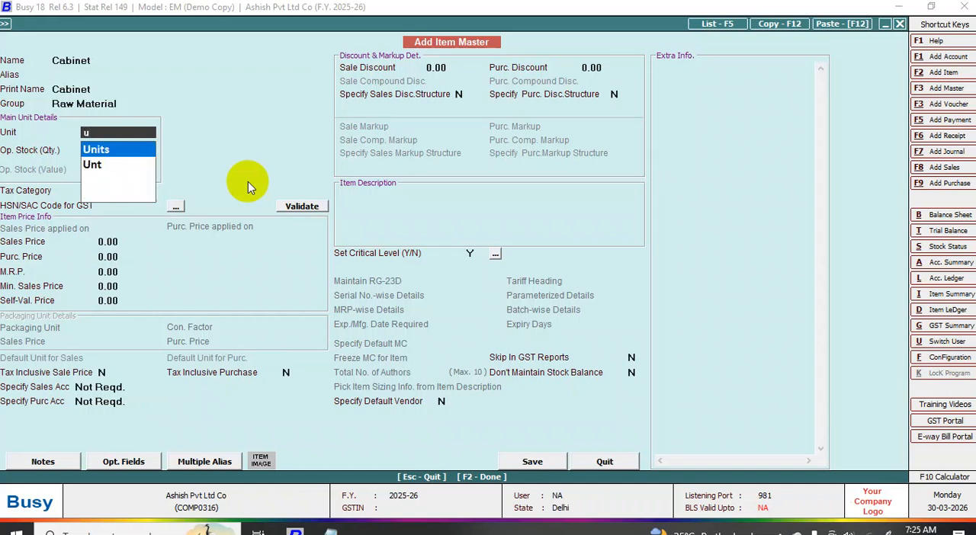
key("Return")
key("F2")
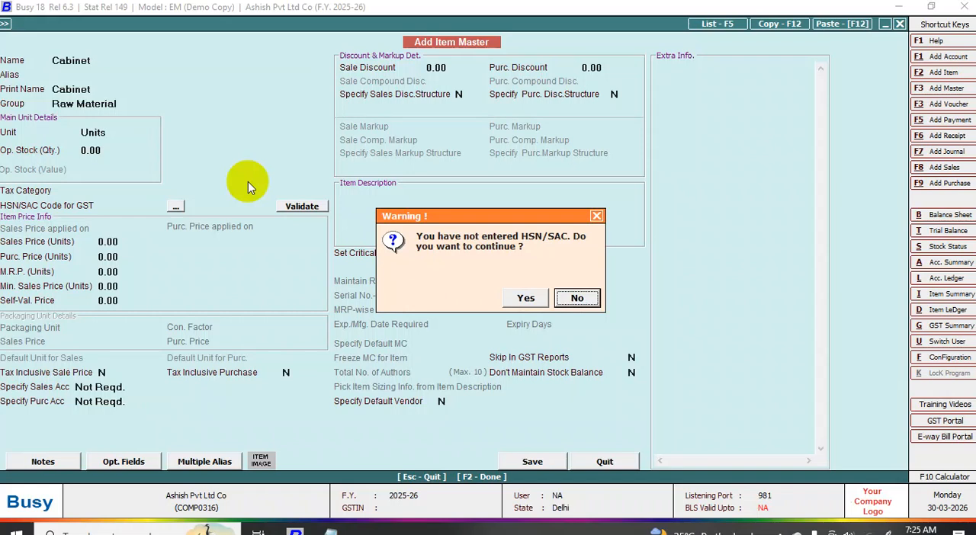
key("Left")
key("Return")
key("Return")
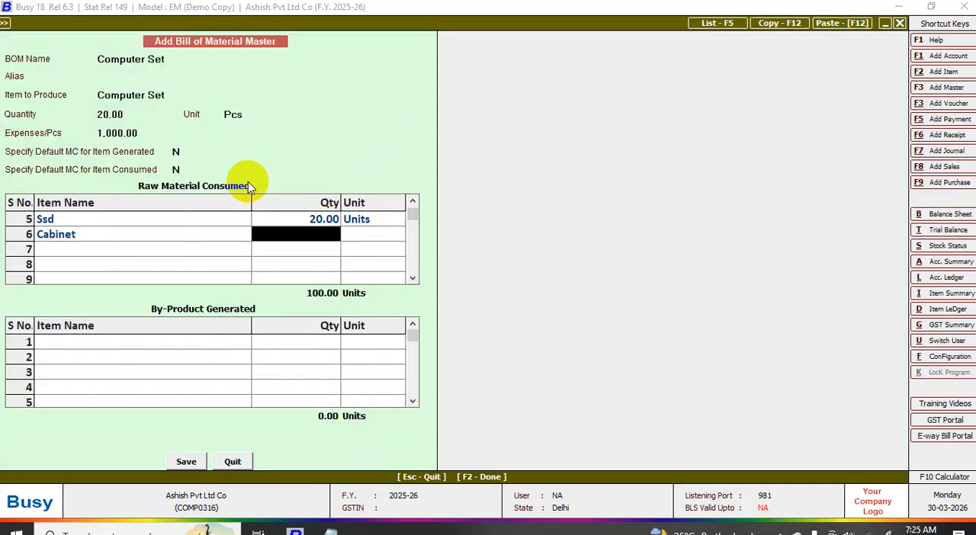
- Enter 20 Units for Cabinet as the sixth raw material consumed and save the Computer Set bill of material
type("20")
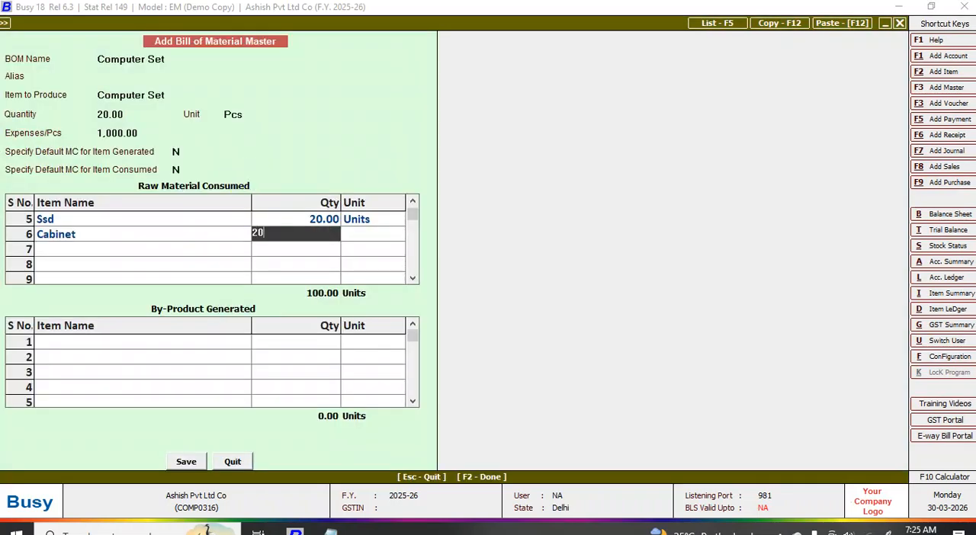
key("Return")
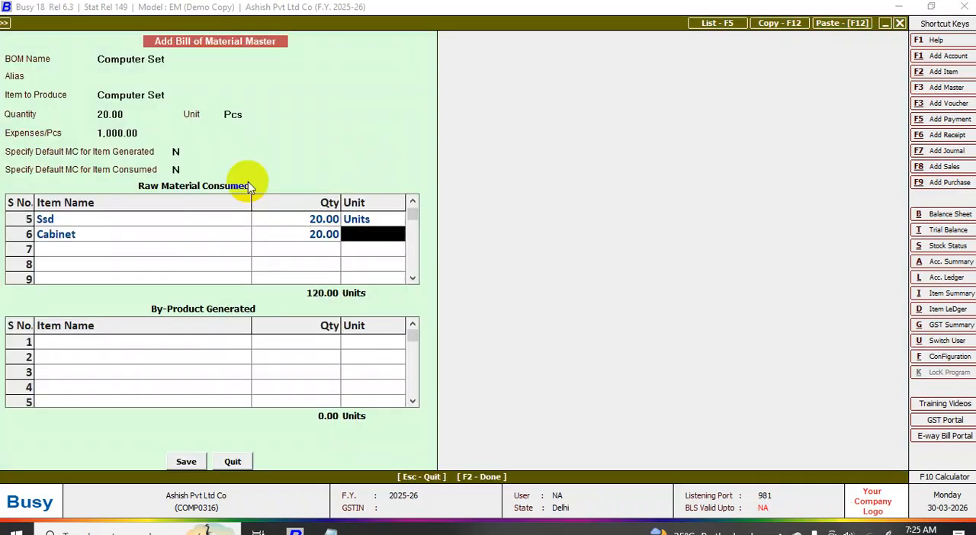
key("space")
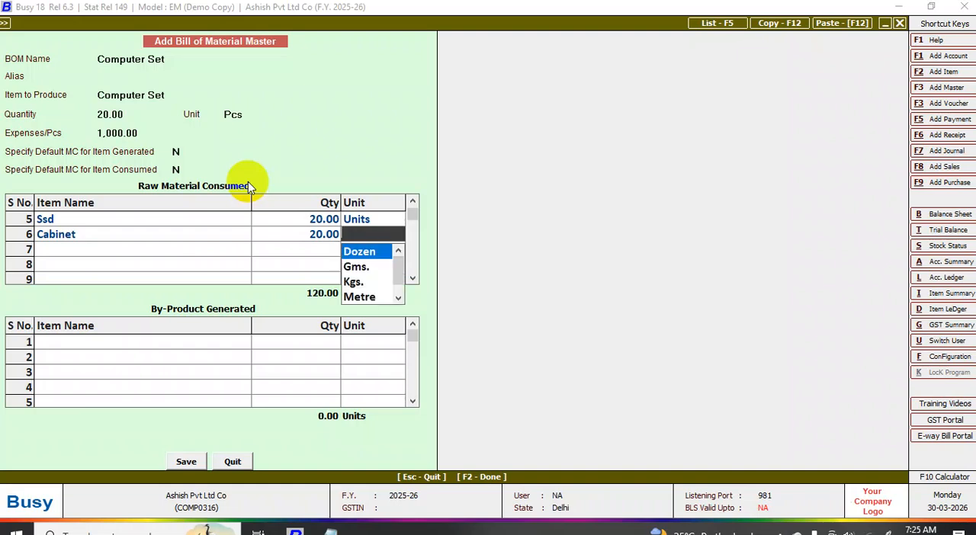
type("u")
key("Return")
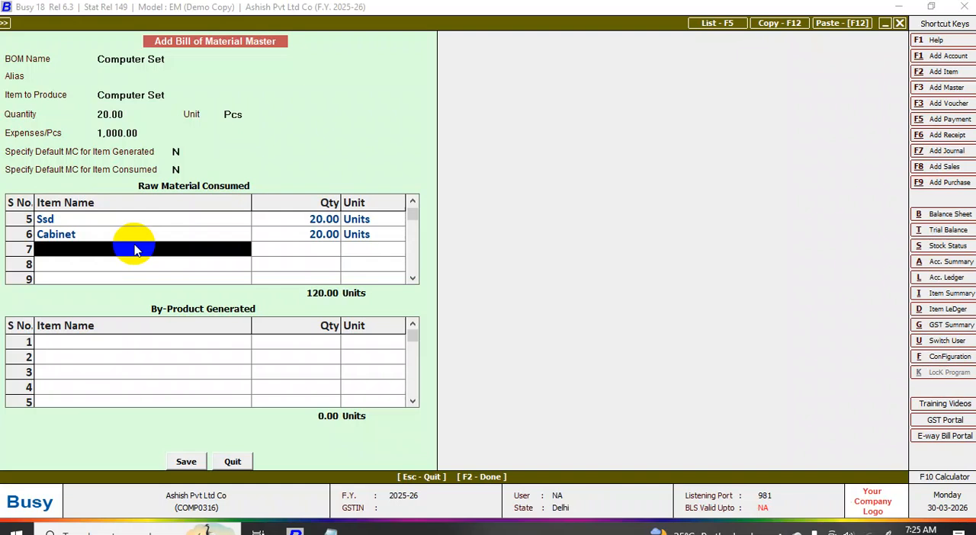
left_click(187, 462)
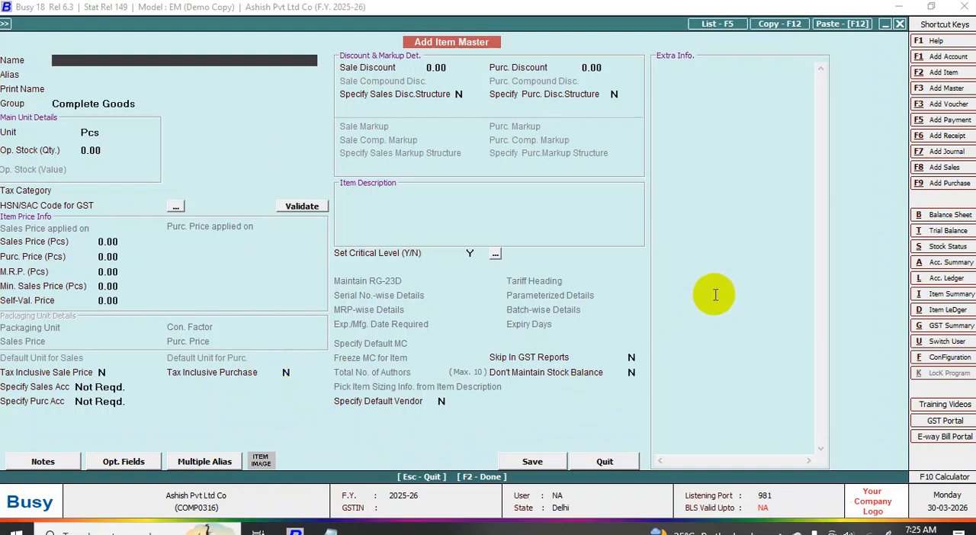
- Leave the item entry form and open the job work configuration in the Inventory features and options
key("Escape")
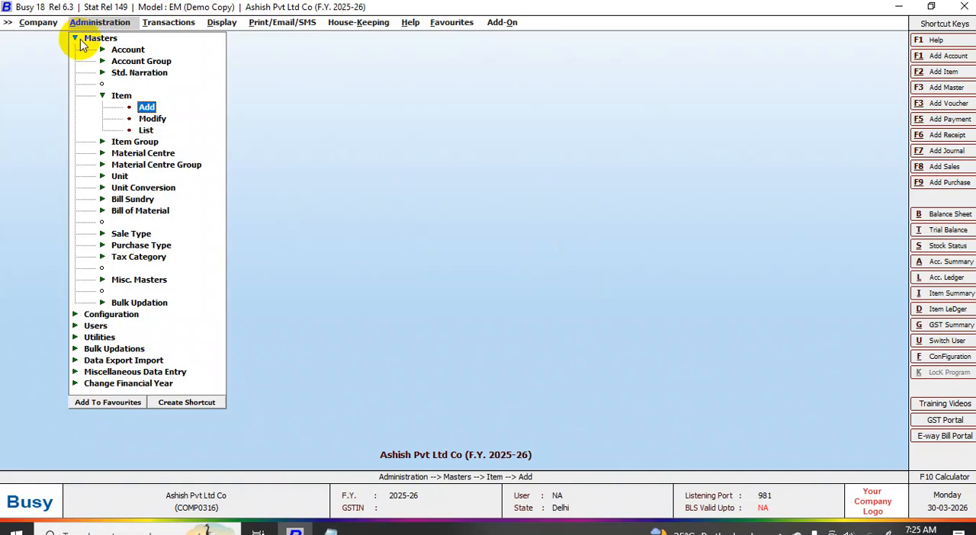
key("Escape")
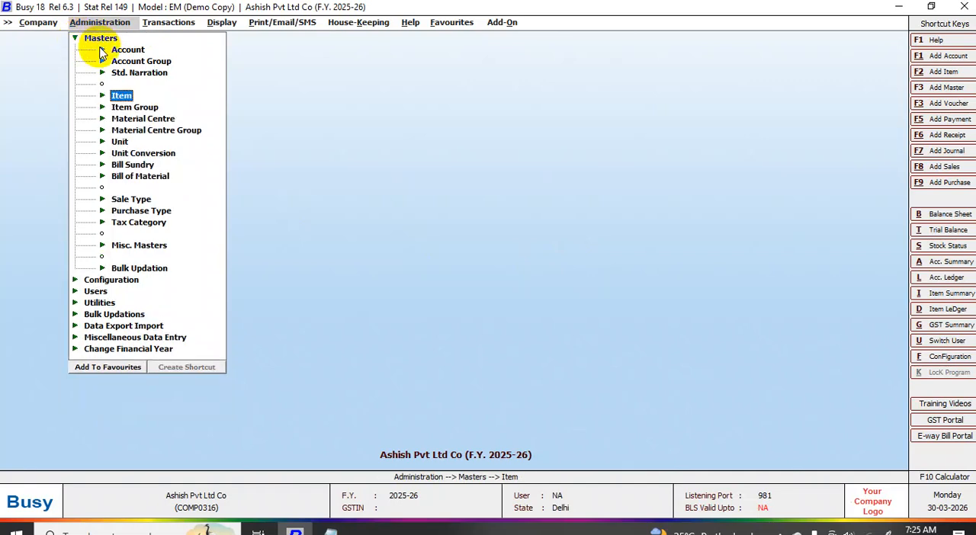
left_click(100, 39)
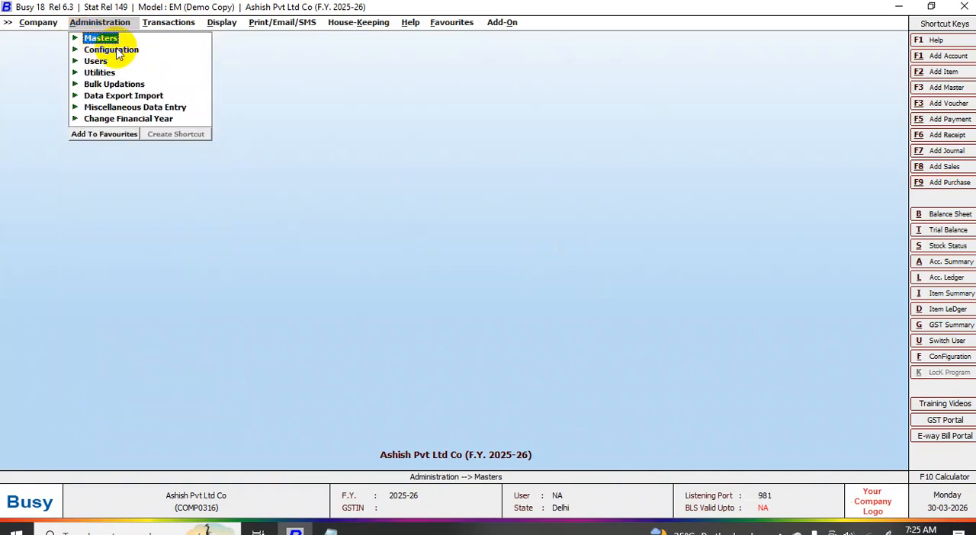
left_click(114, 51)
left_click(151, 49)
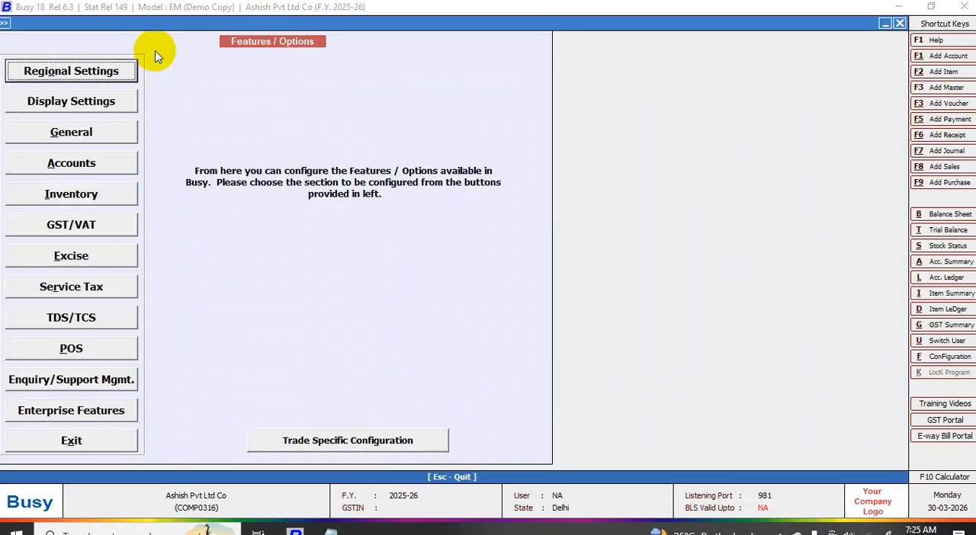
left_click(74, 195)
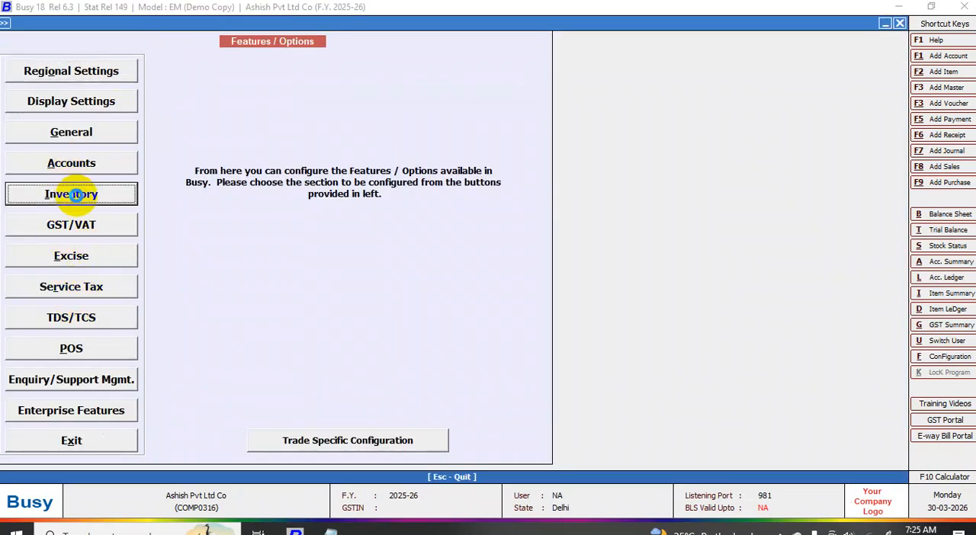
left_click(373, 119)
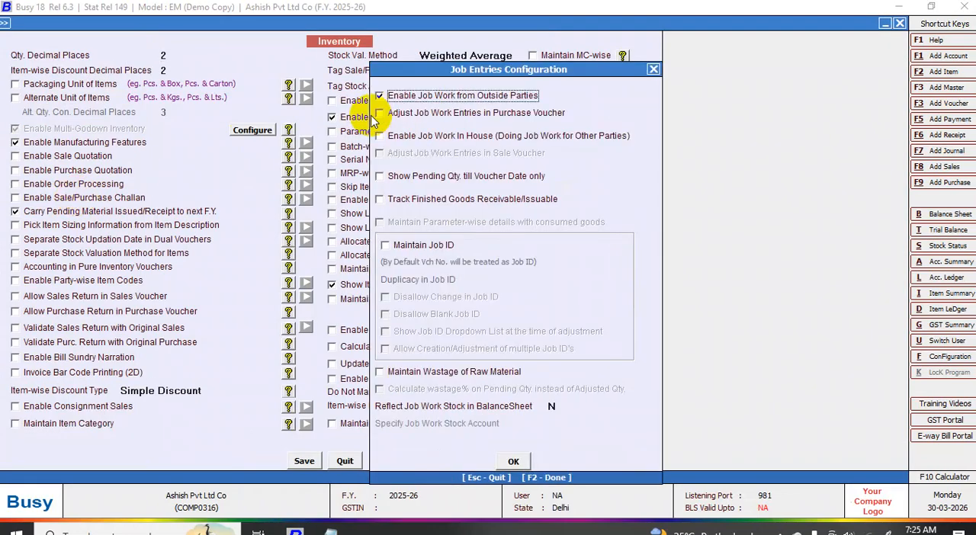
- Enable in-house job work, job work adjustment in purchase and sale vouchers, pending quantity till voucher date only, and finished goods tracking
left_click(379, 113)
left_click(379, 136)
left_click(379, 153)
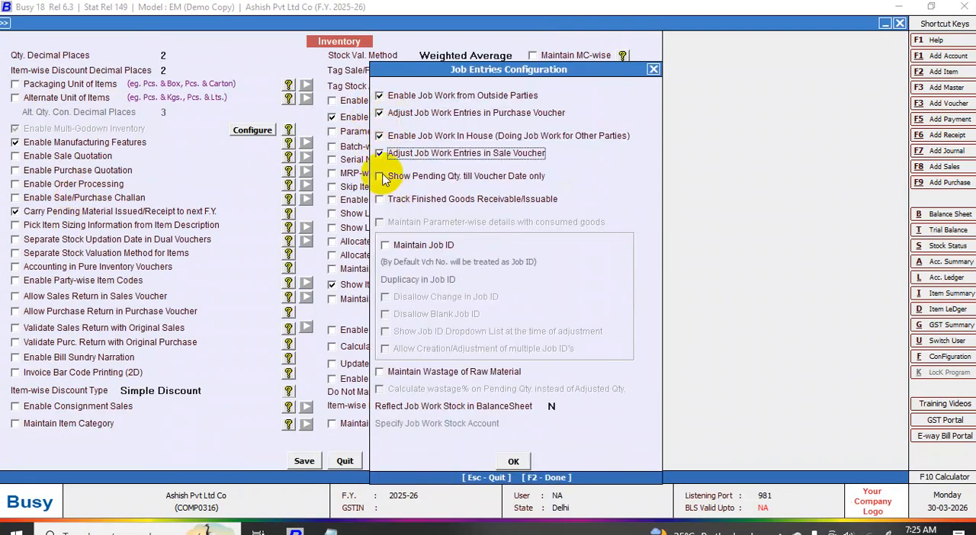
left_click(379, 176)
left_click(379, 199)
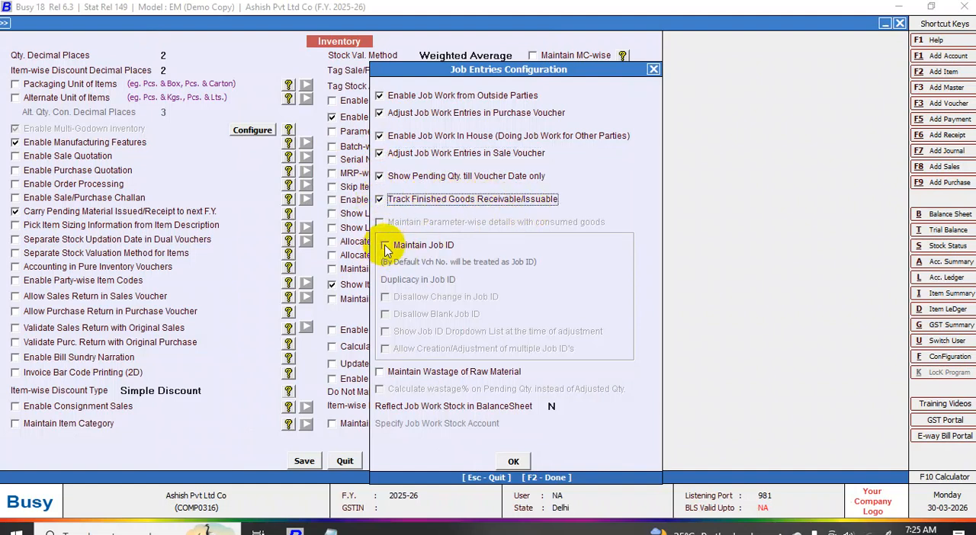
- Turn on Job ID maintenance and disallow both changes in Job ID and blank Job IDs
left_click(415, 247)
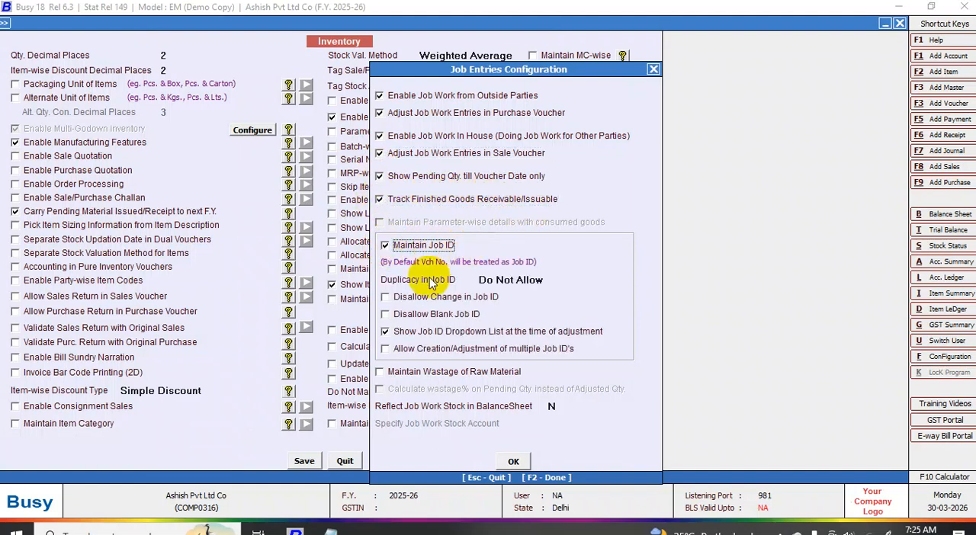
left_click(386, 298)
left_click(386, 315)
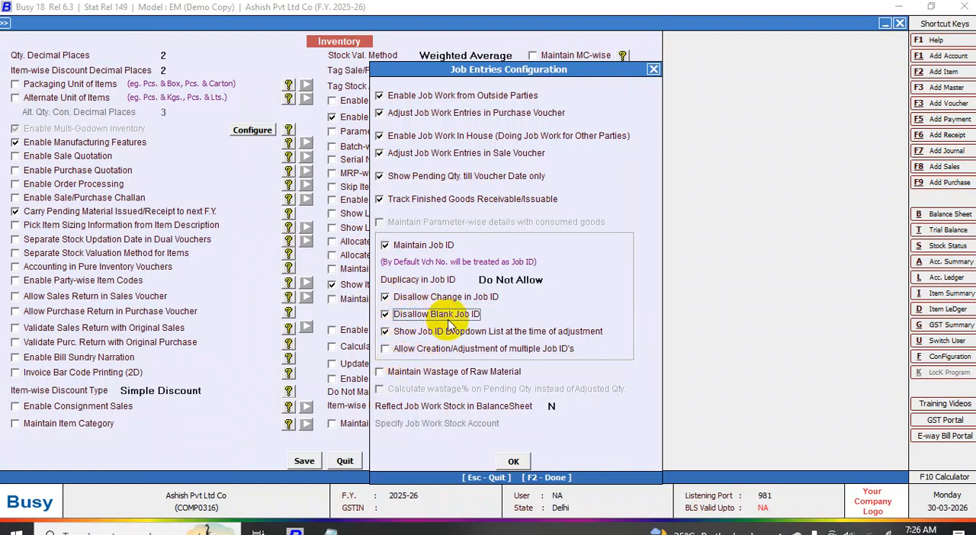
- Enable maintaining wastage of raw material, save the job work and Inventory settings, and leave the features and options
left_click(379, 373)
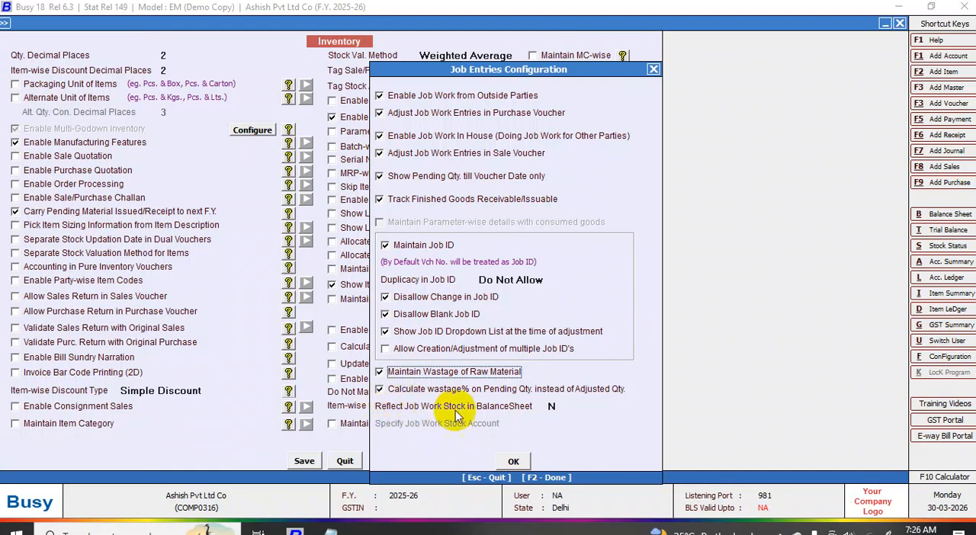
left_click(514, 461)
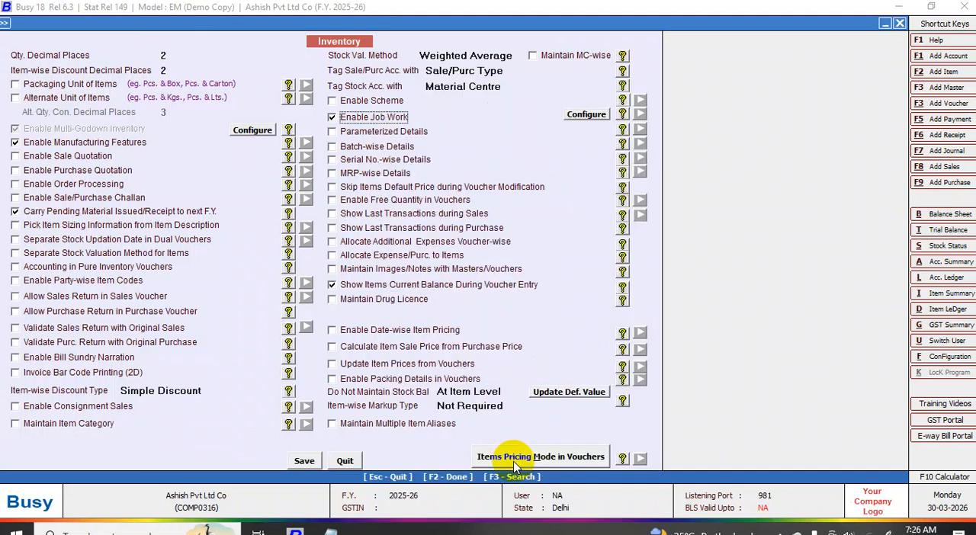
left_click(301, 461)
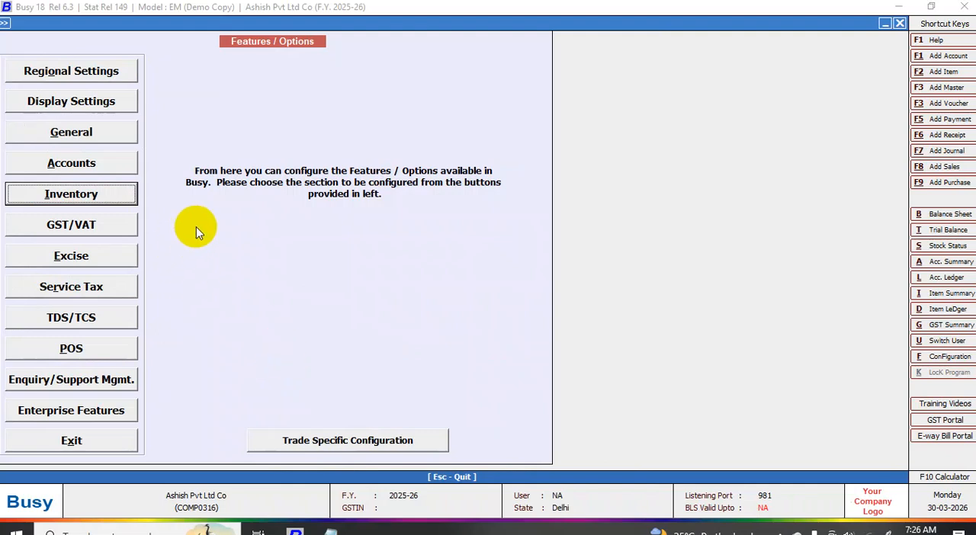
key("Escape")
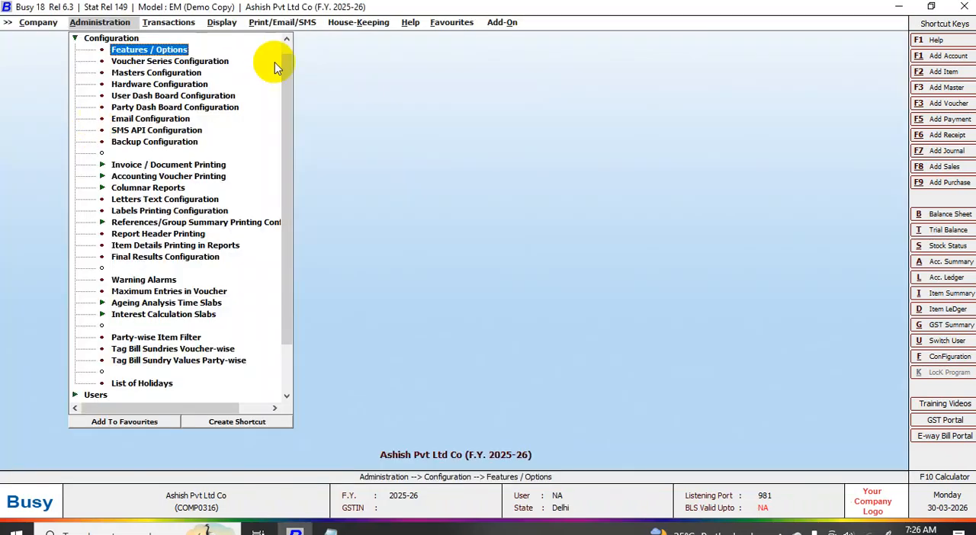
- Switch to Notepad and review the job work checklist, focusing on the bill of material line for one's own factory
left_click(180, 22)
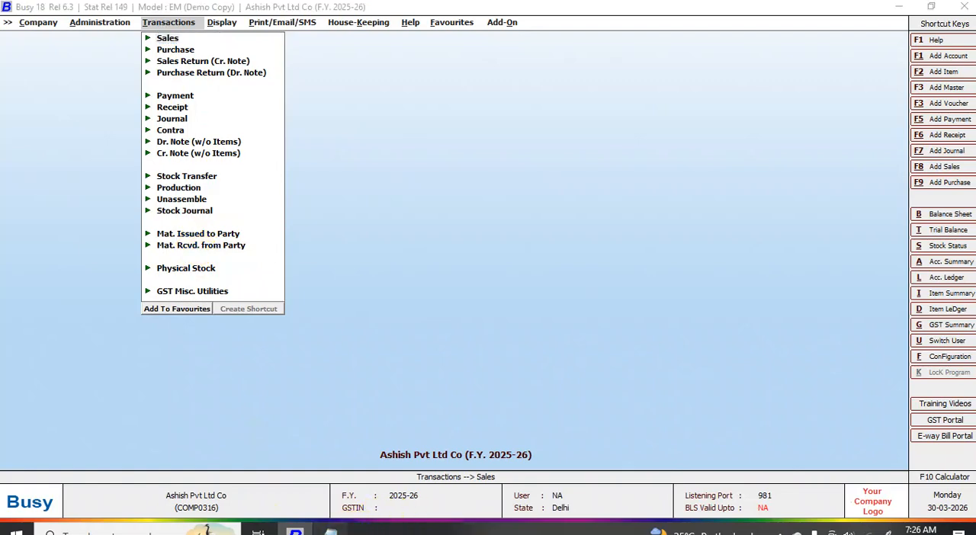
left_click(330, 531)
left_click(600, 420)
left_click(791, 418)
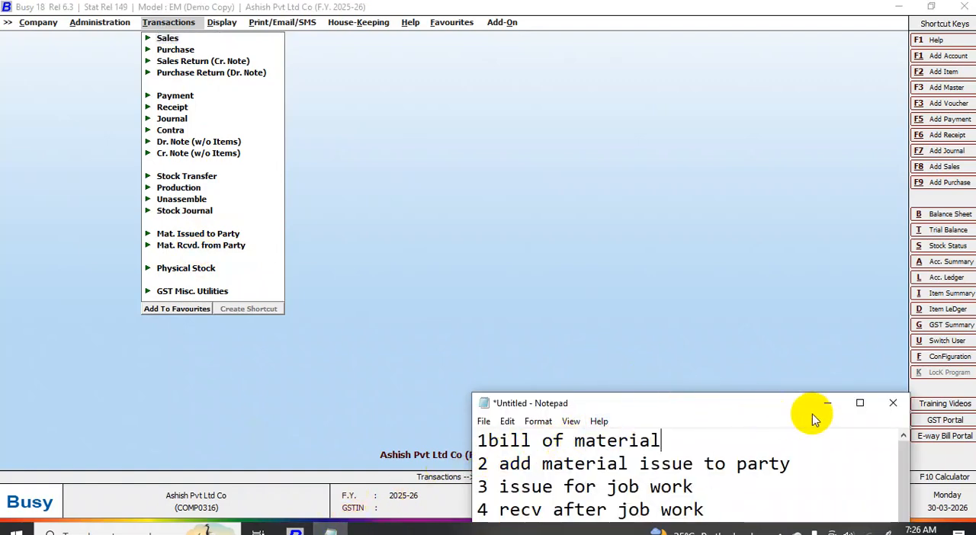
left_click(860, 403)
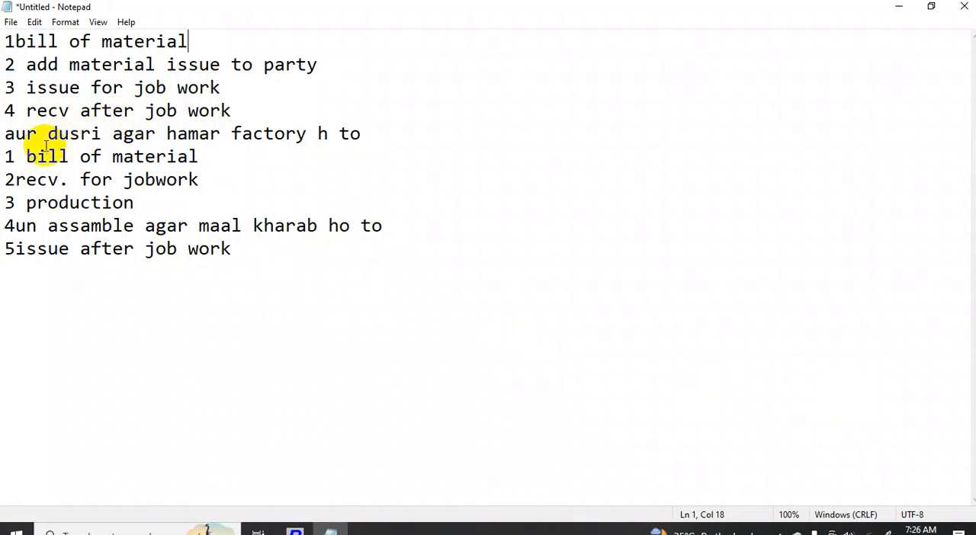
left_click_drag(23, 157, 194, 163)
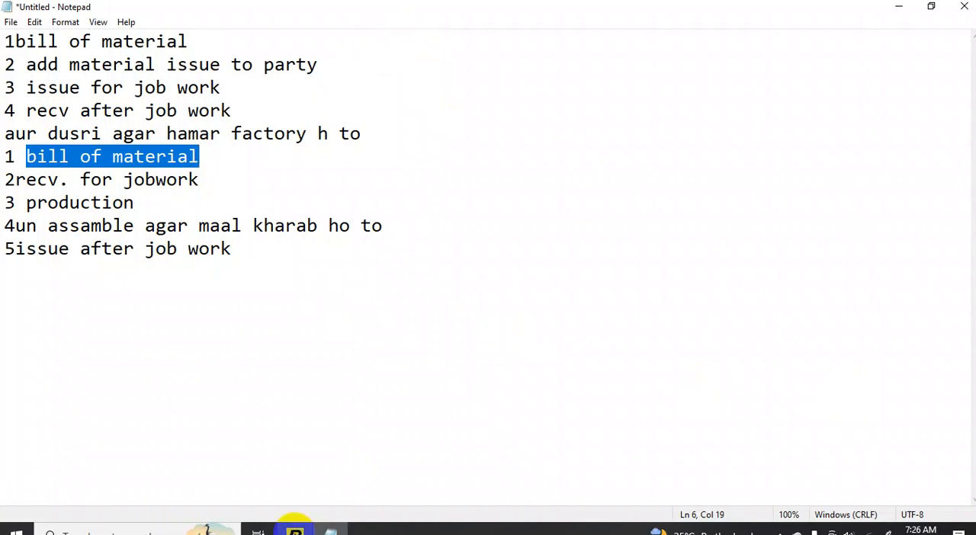
- Switch back to Busy and start a material received from party voucher in series Main, dated 01-04-2025, of type Rcvd. for Job Work
left_click(296, 532)
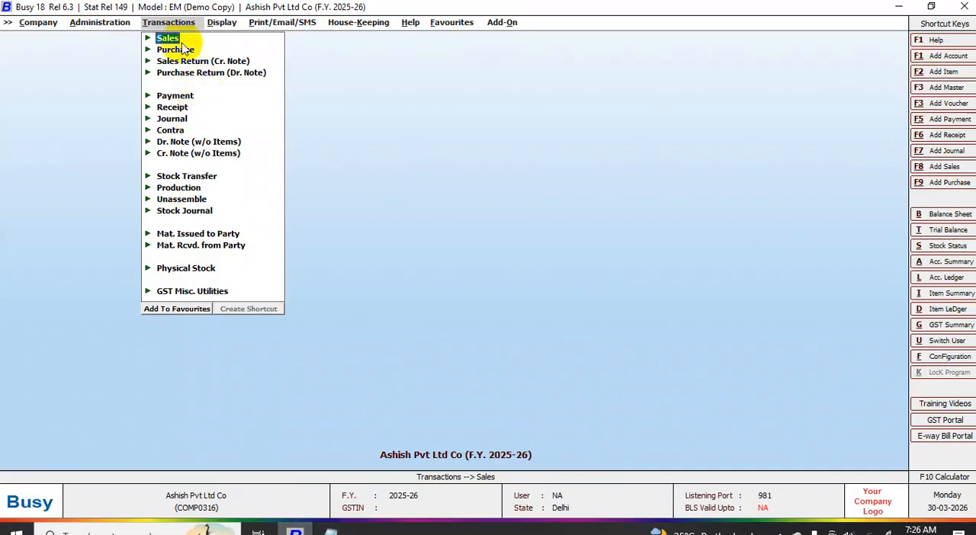
left_click(203, 250)
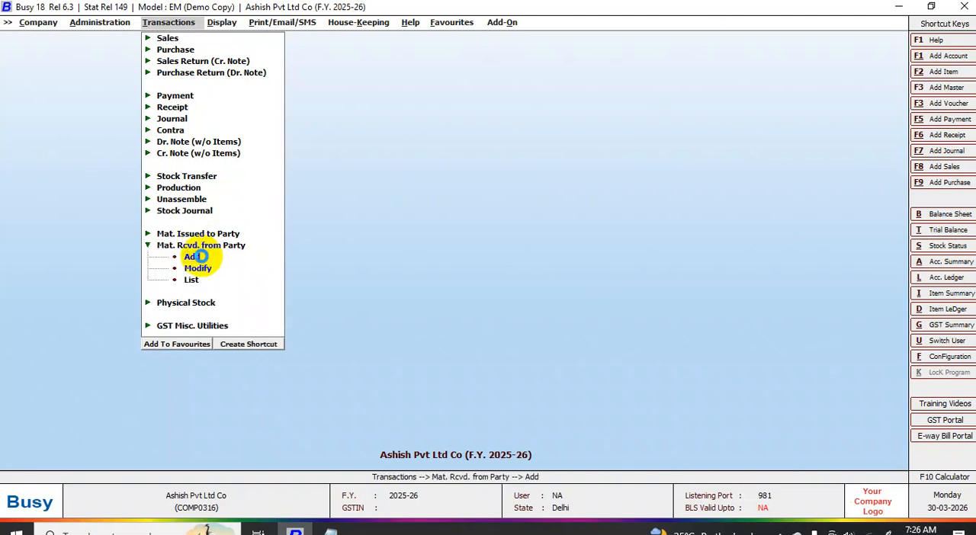
left_click(196, 257)
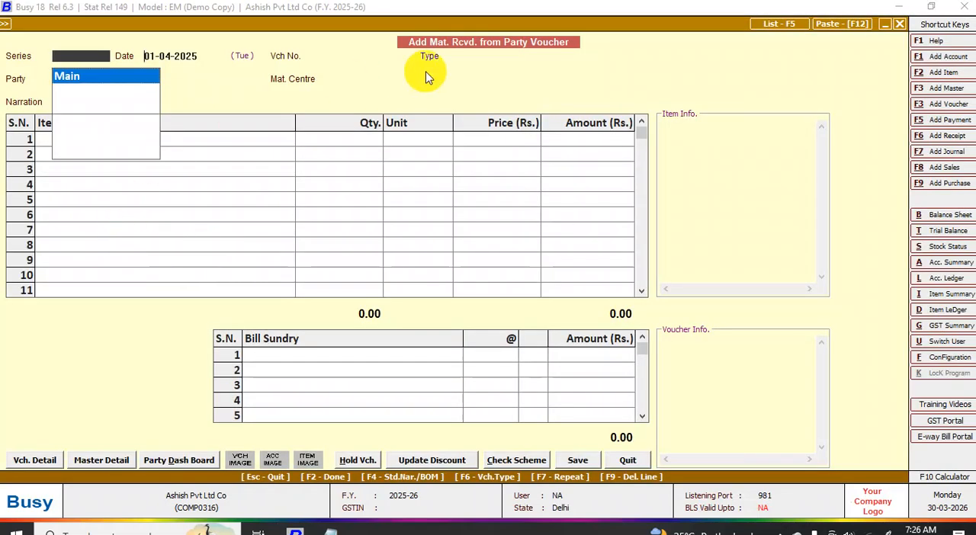
key("Return")
key("Return")
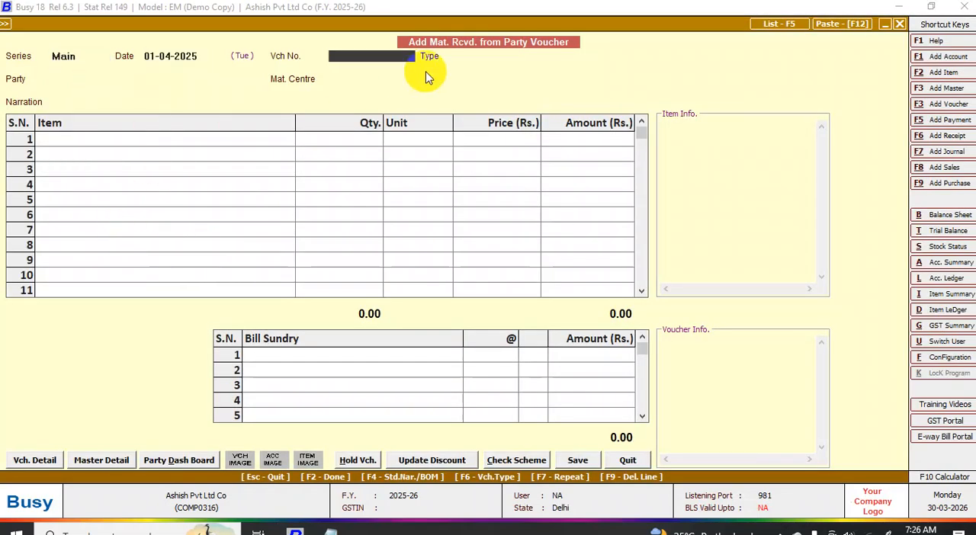
key("Return")
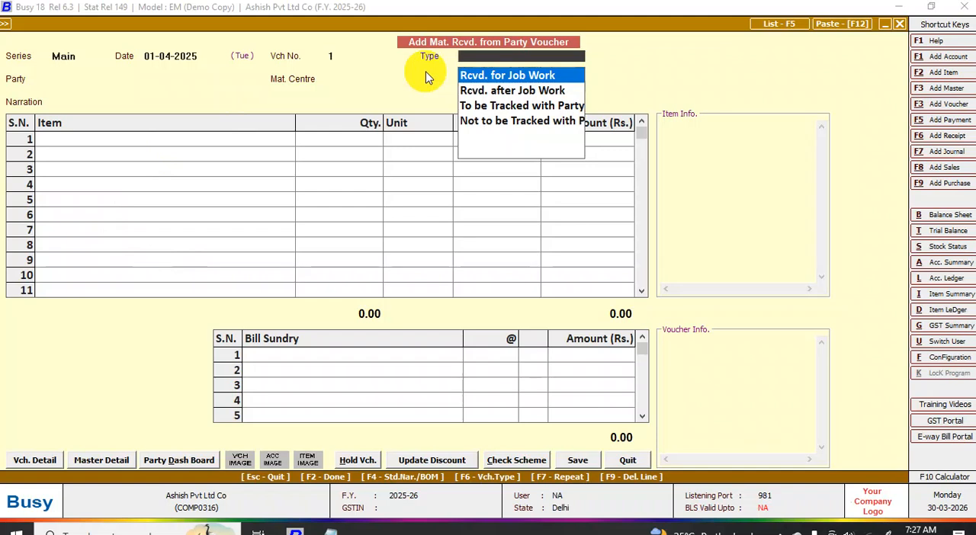
key("Return")
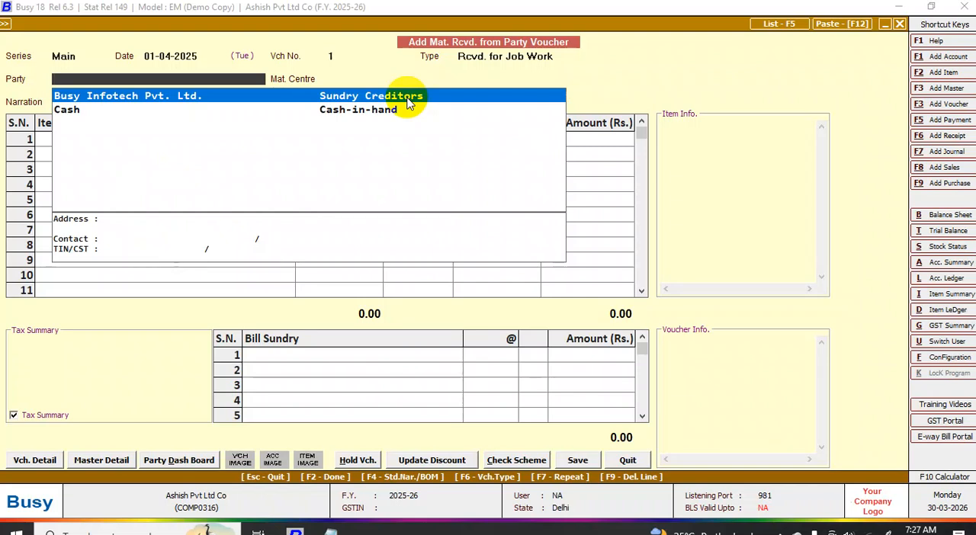
- Create a new party account from the voucher, entering the party's full name and accepting it as the print name
key("F3")
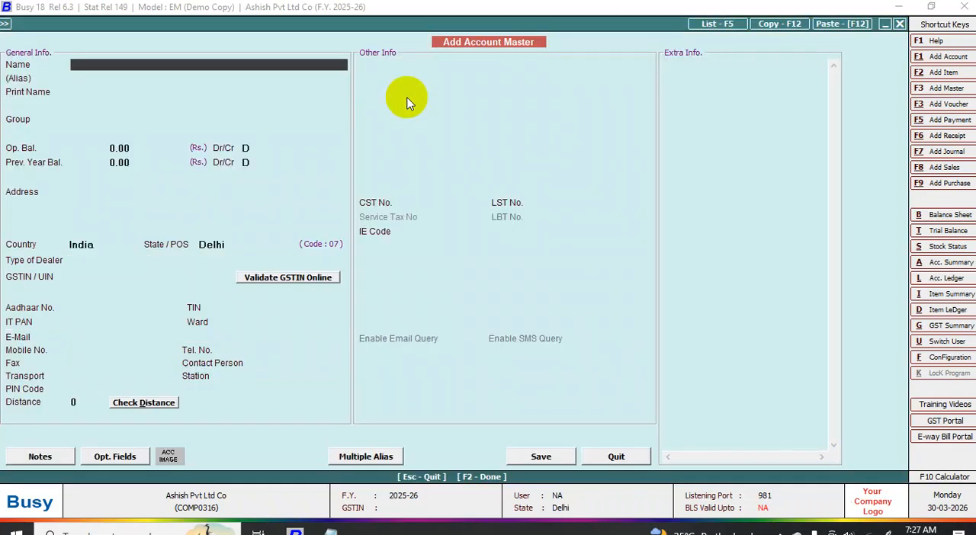
type("karan singh")
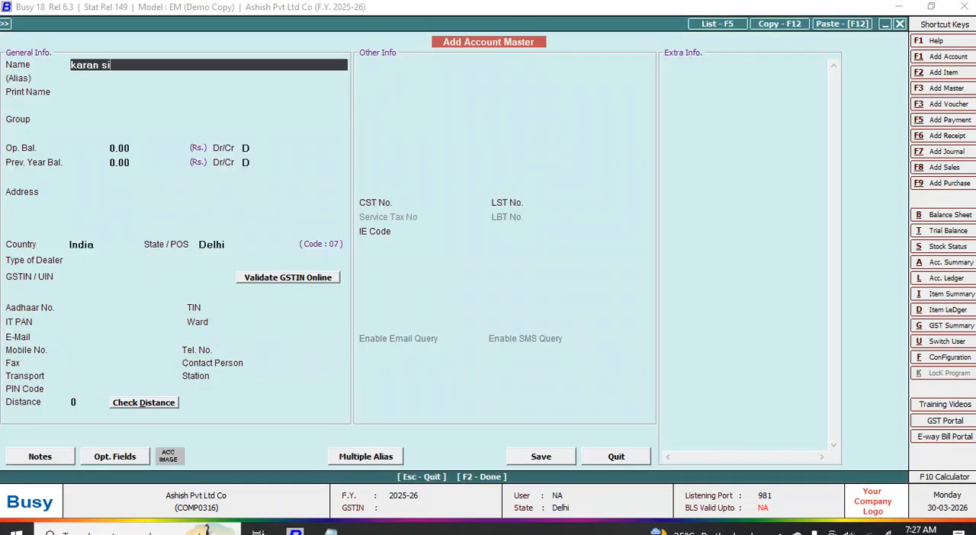
key("Return")
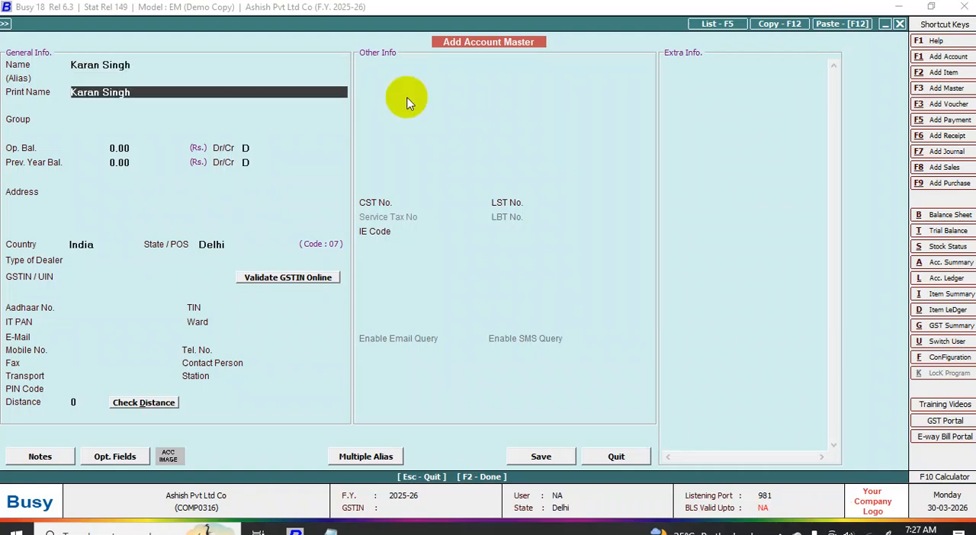
key("Return")
- Assign the party account to the Sundry Debtors group and accept the 0.00 opening and previous year balances
type("s")
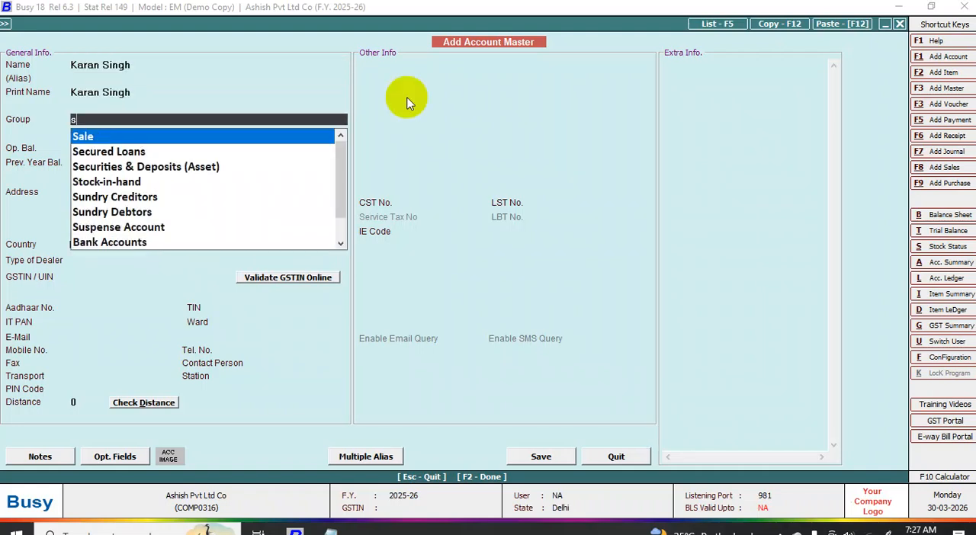
key("Down")
key("Down")
key("Down")
key("Down")
key("Down")
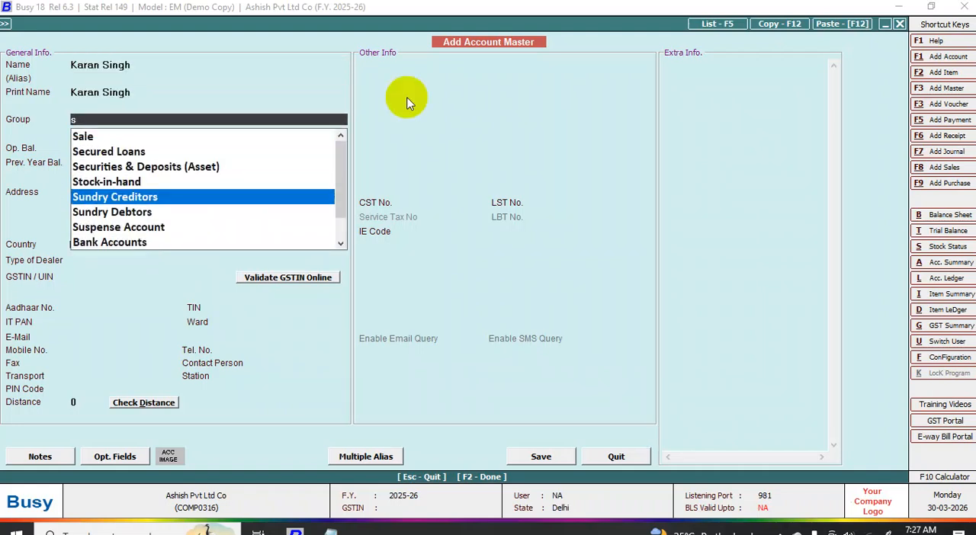
key("Return")
- Leave the party's address and identity fields blank, keep India, Delhi and dealer type Registered, and save the account
key("Return")
key("Return")
key("Return")
key("Return")
key("Return")
key("Return")
key("Return")
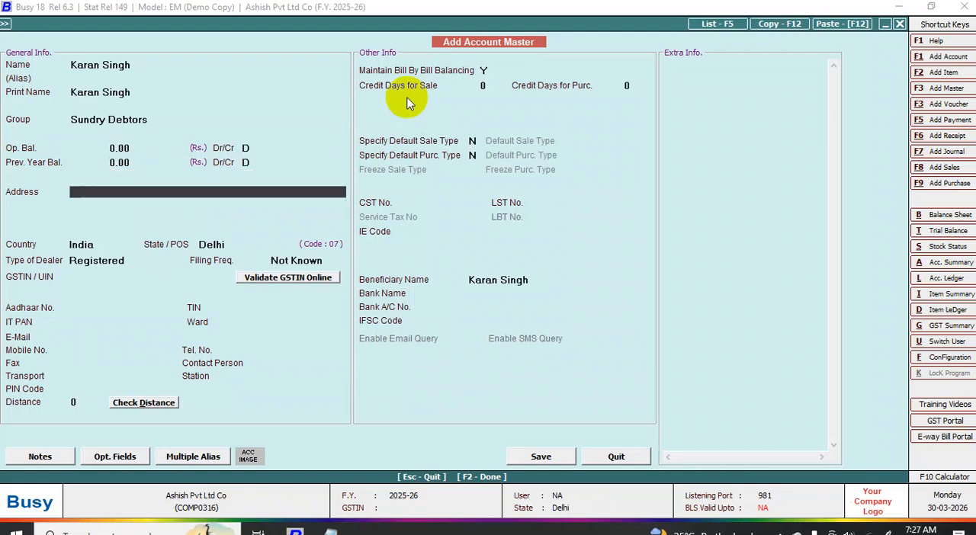
key("Return")
key("Return")
key("Return")
key("Return")
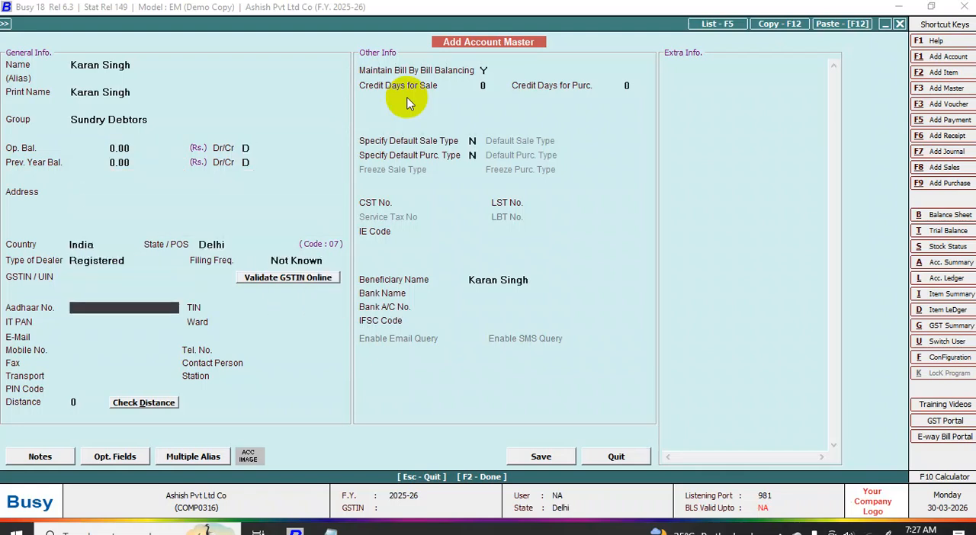
key("Return")
key("y")
key("y")
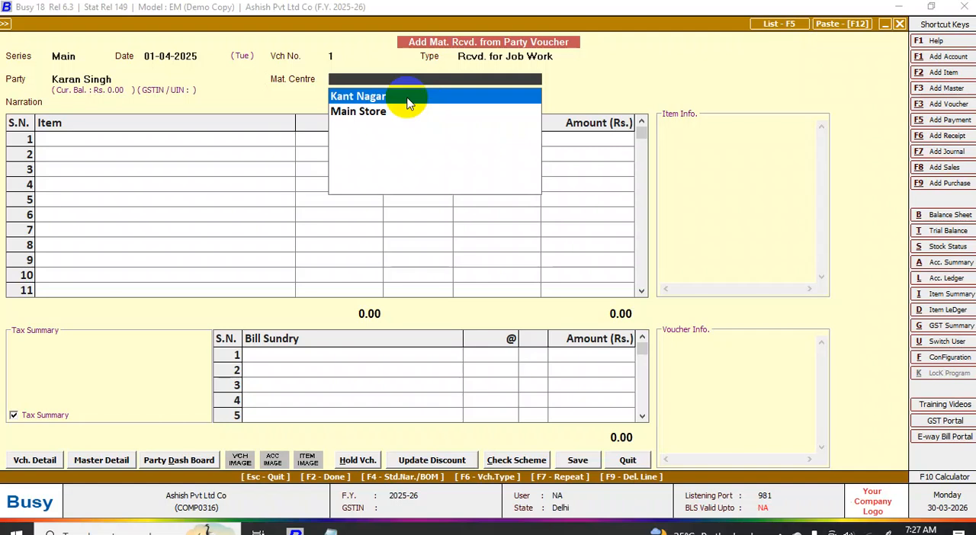
- Set the material centre to Kant Nagar, leave the narration blank, and accept the offered job ID with delivery date 01-04-2025
left_click(408, 98)
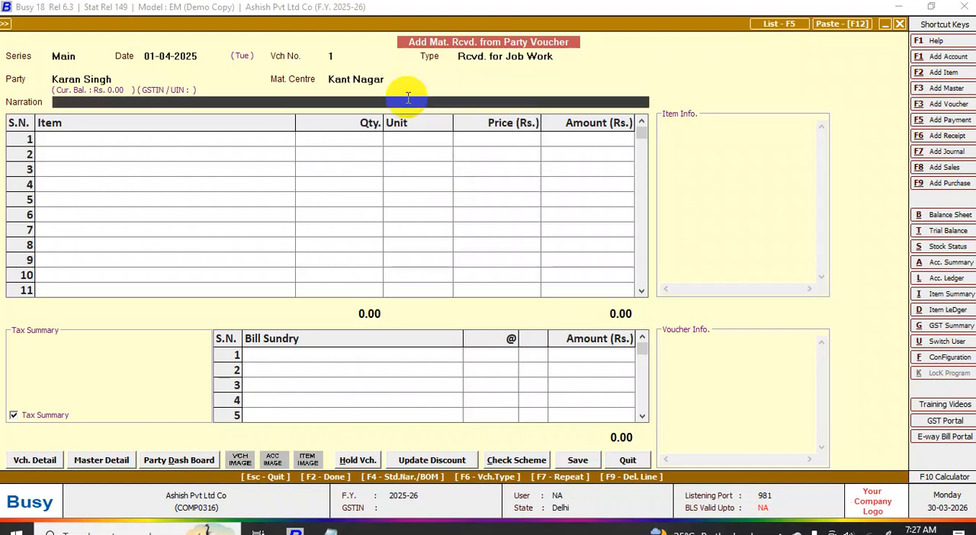
key("Return")
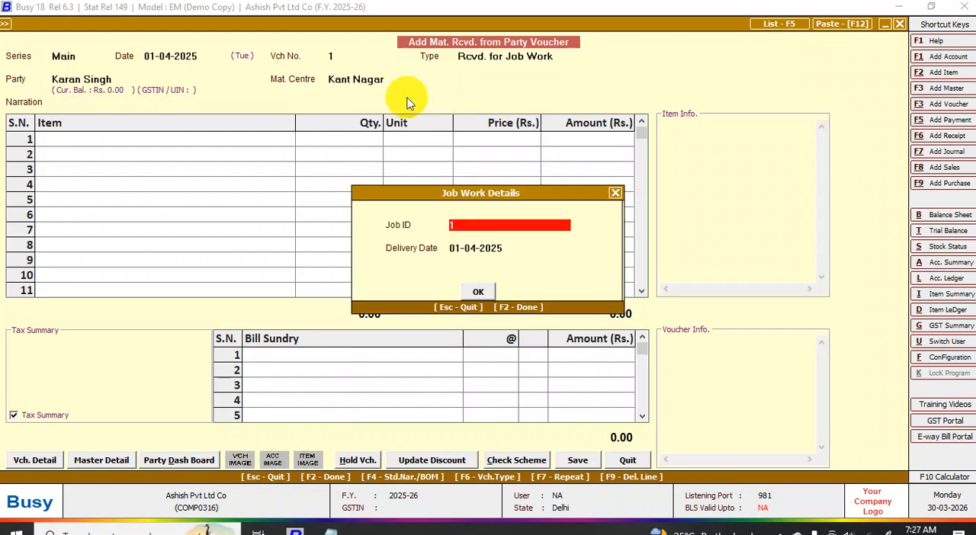
key("Return")
key("Return")
key("Return")
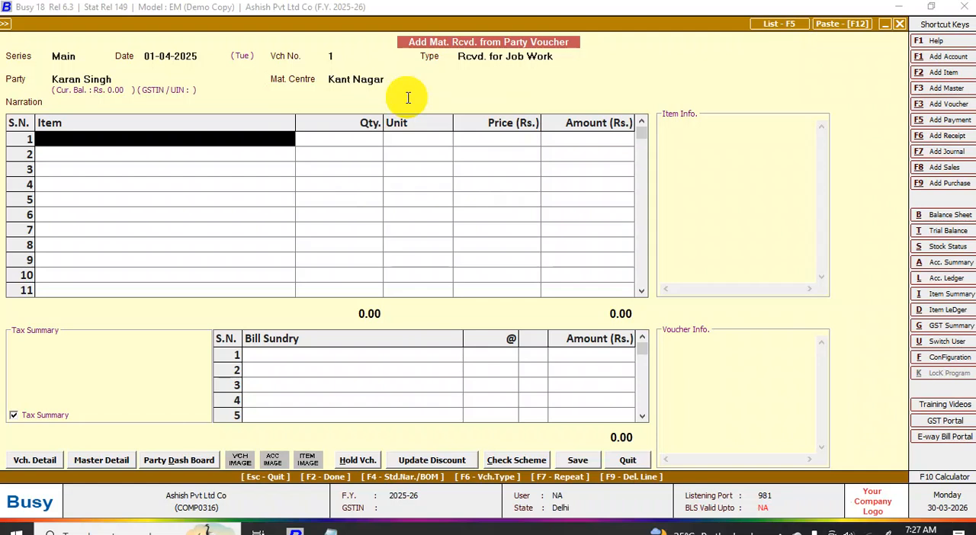
- Add Smps as the first item received, with quantity 20 units at a price of 500
type("m")
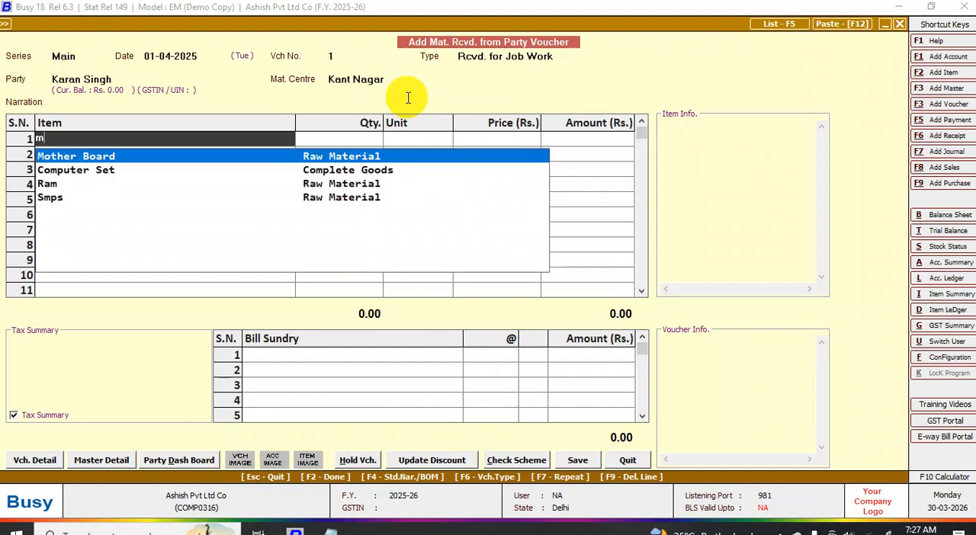
key("Down")
key("Down")
key("Down")
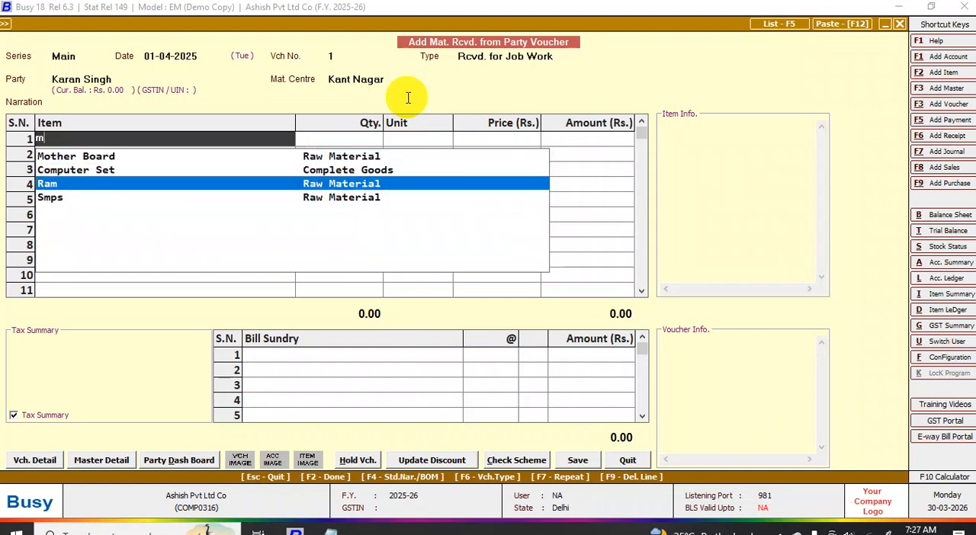
key("Return")
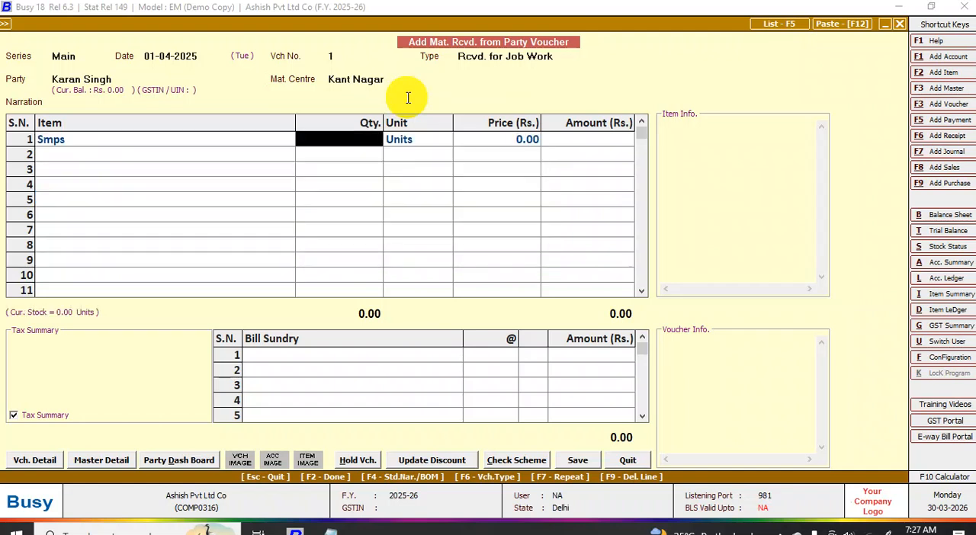
type("20")
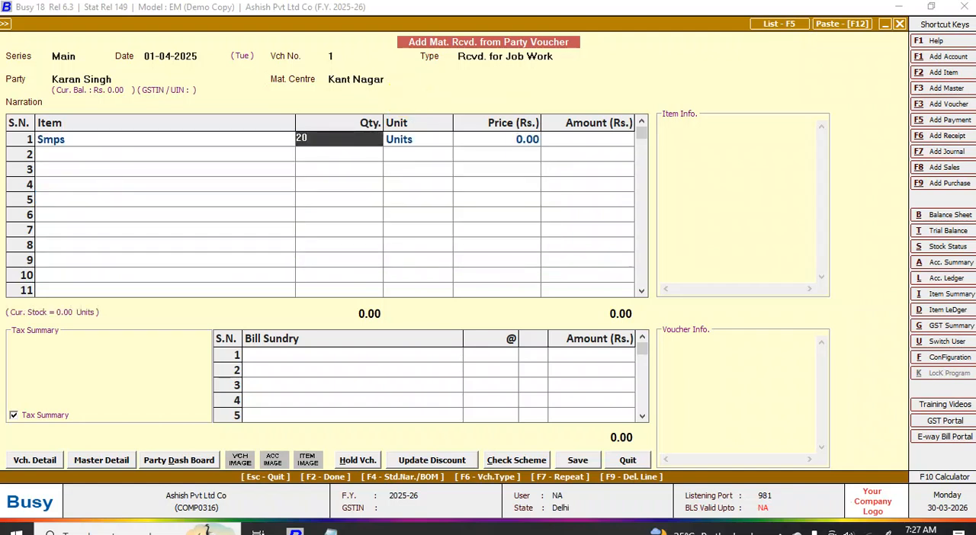
key("Return")
key("Return")
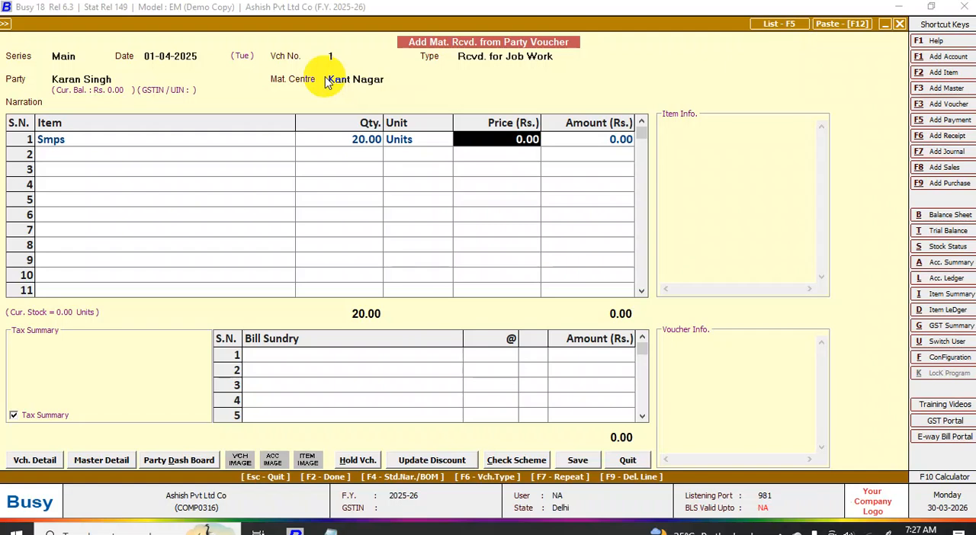
type("500")
key("Return")
key("Return")
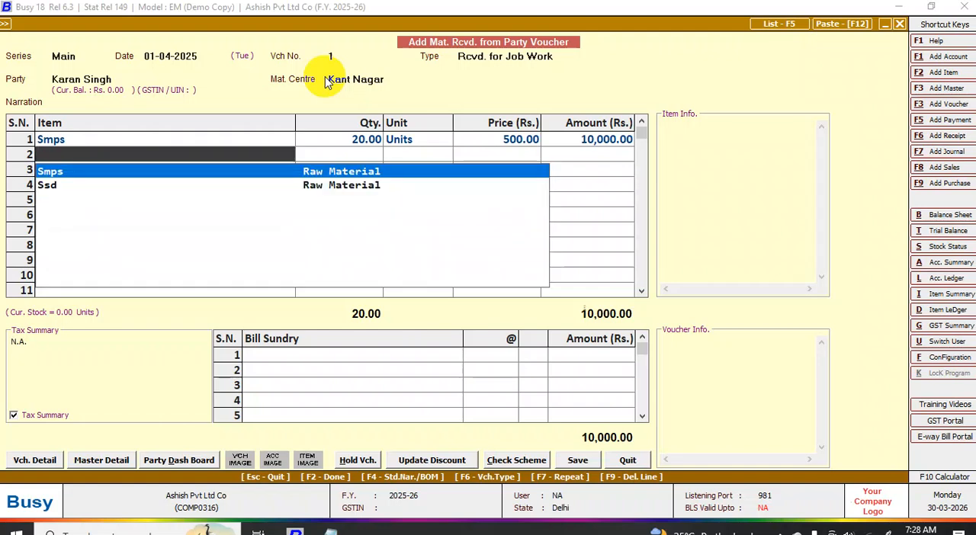
- Add Ssd as the second item received, with quantity 20 units at a price of 1500
key("Down")
key("Return")
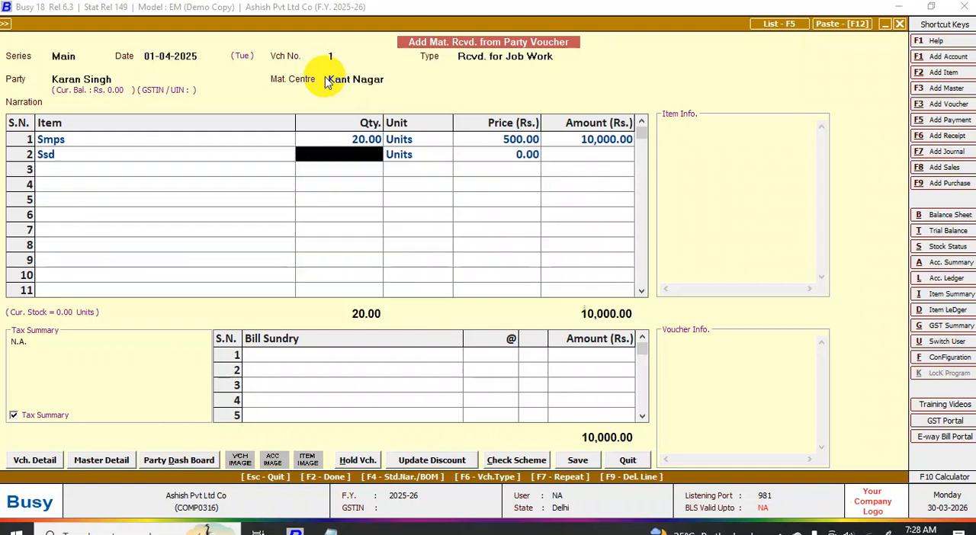
type("20")
key("Return")
key("Return")
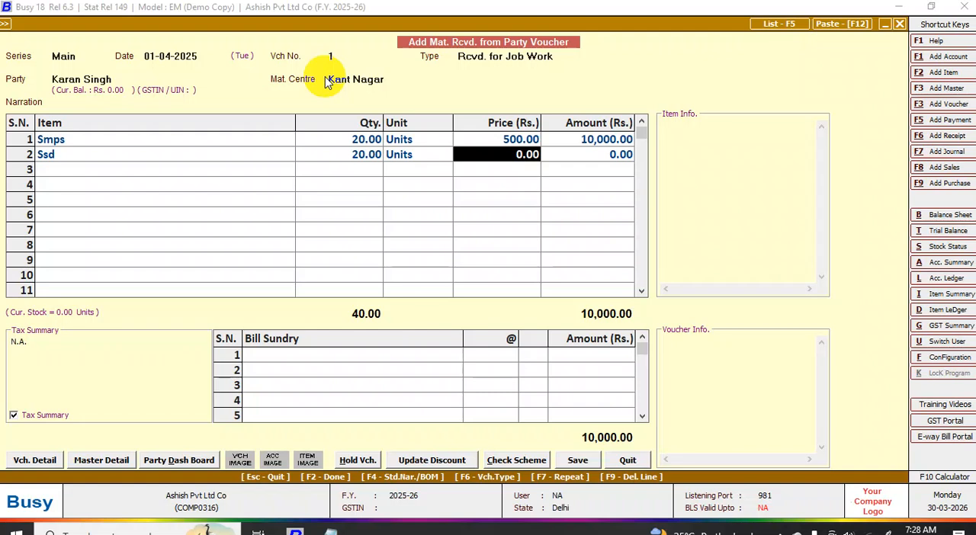
type("1500")
key("Return")
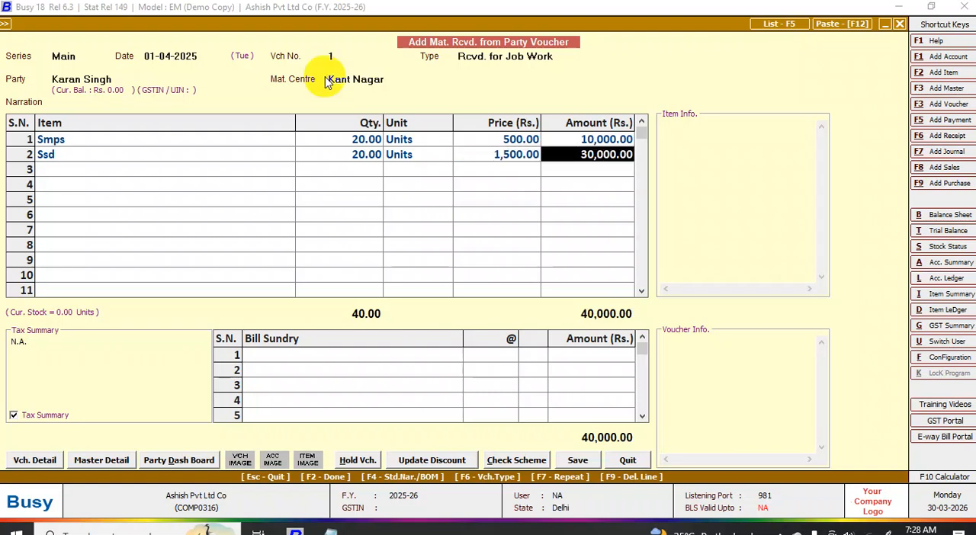
key("Return")
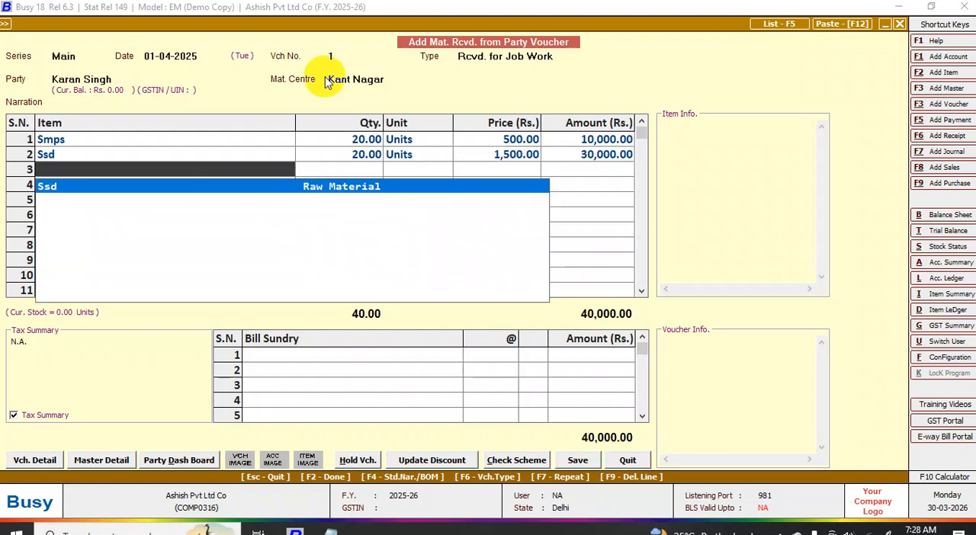
- Add Mother Board as the third item received, with quantity 20 units at a price of 3500
type("M")
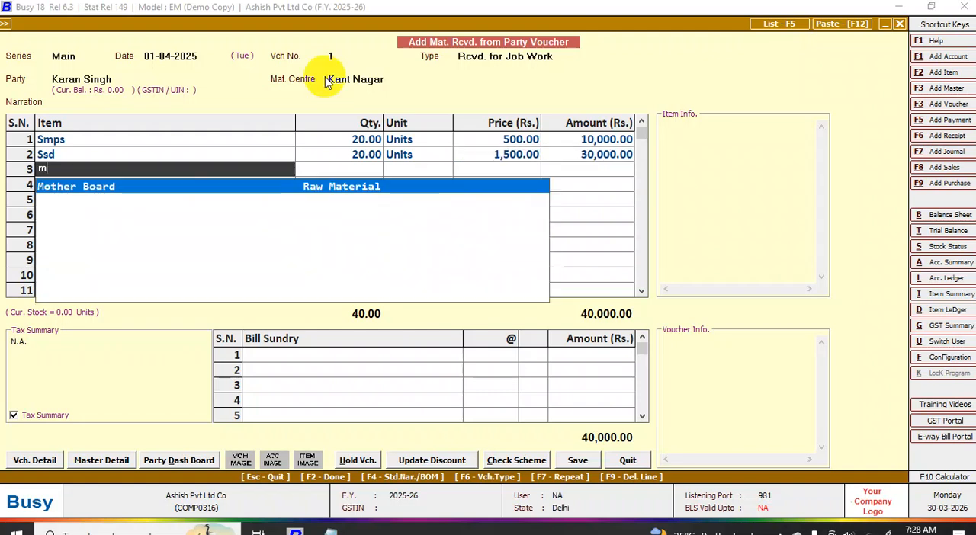
key("Return")
type("20")
key("Return")
key("Return")
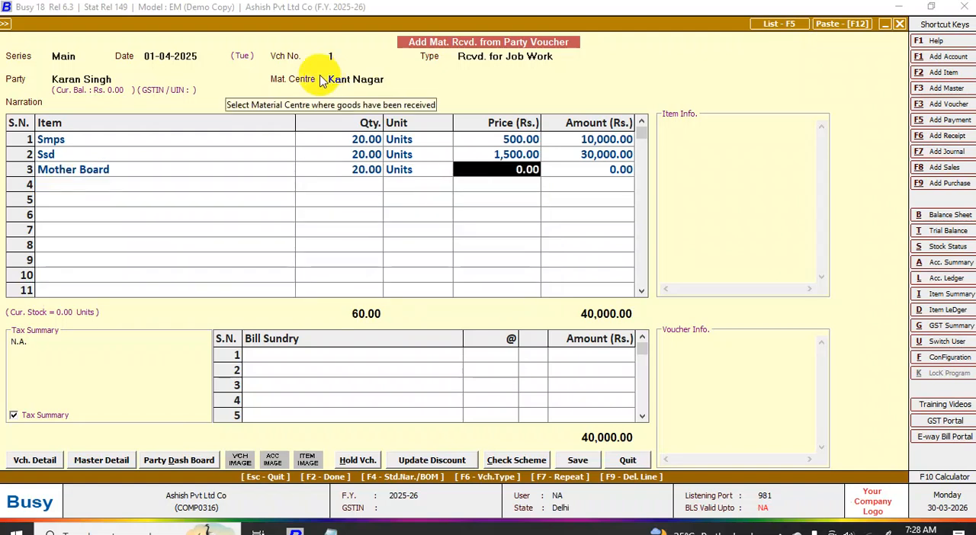
type("3500")
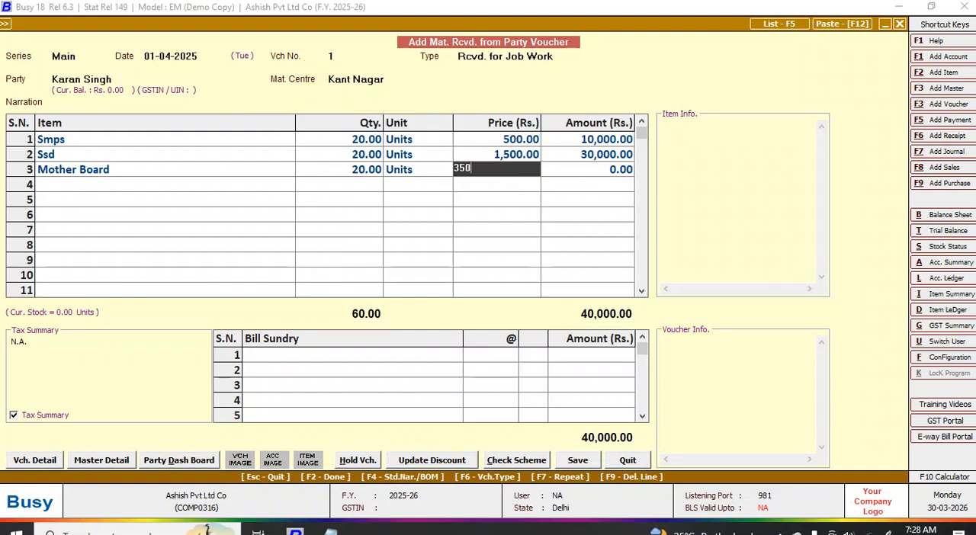
key("Return")
key("Return")
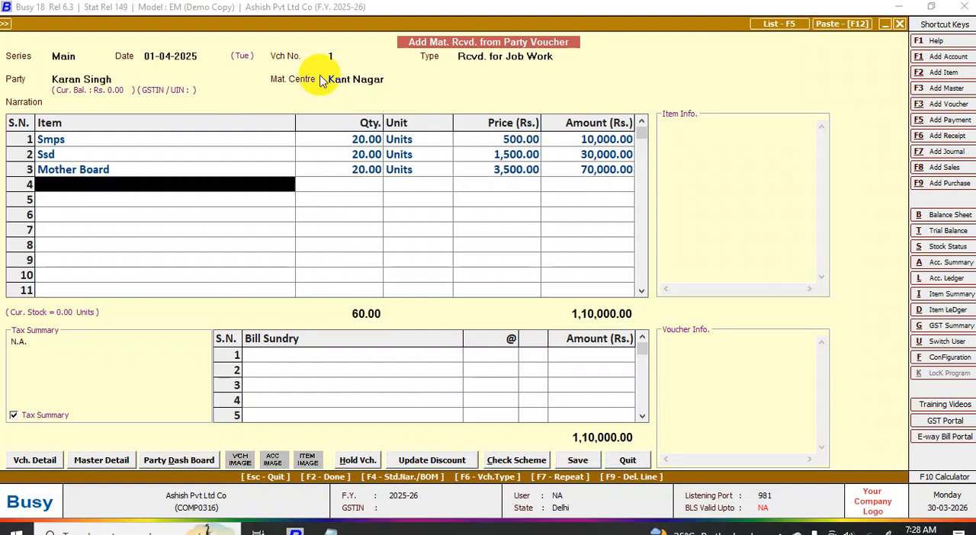
- Add Cpu as the fourth item received, with quantity 20 units at a price of 5000
type("C")
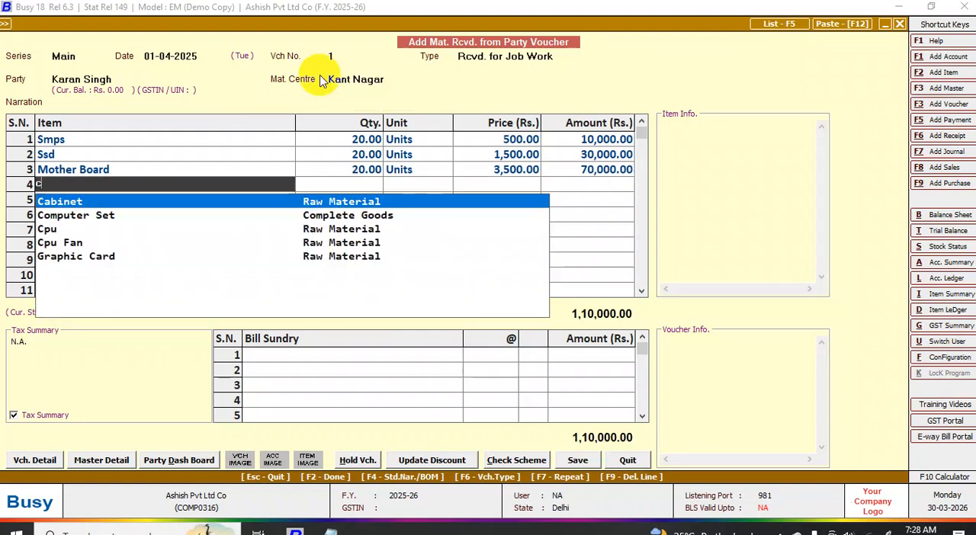
key("Down")
key("Down")
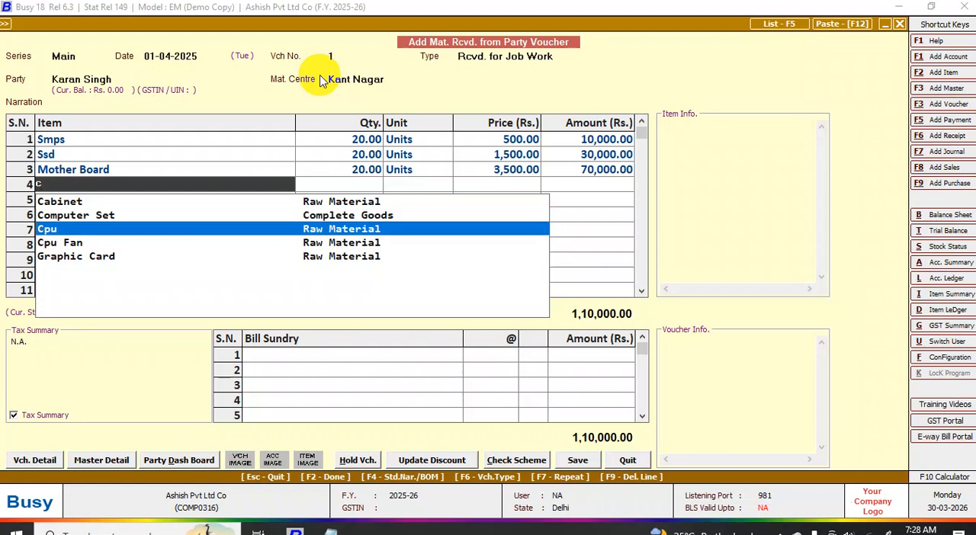
key("Return")
type("20")
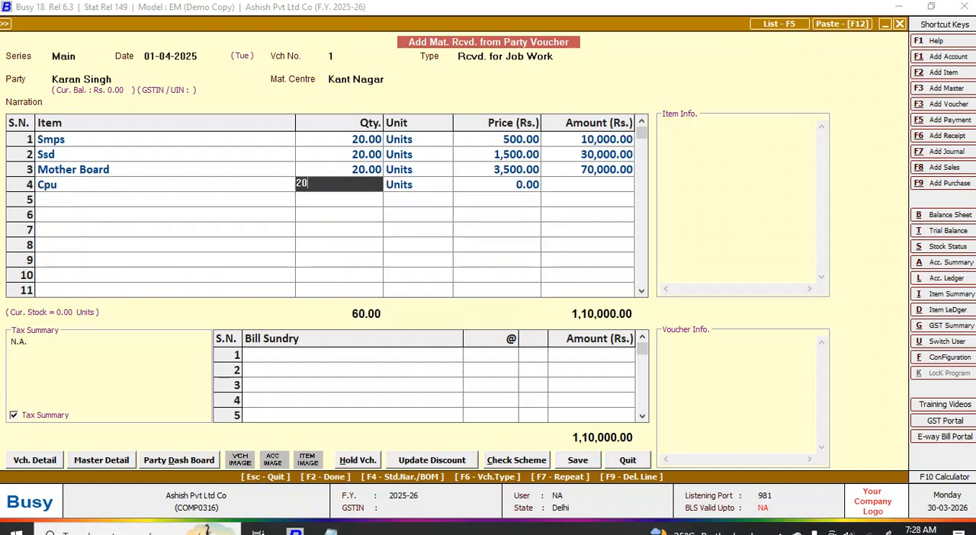
key("Return")
key("Return")
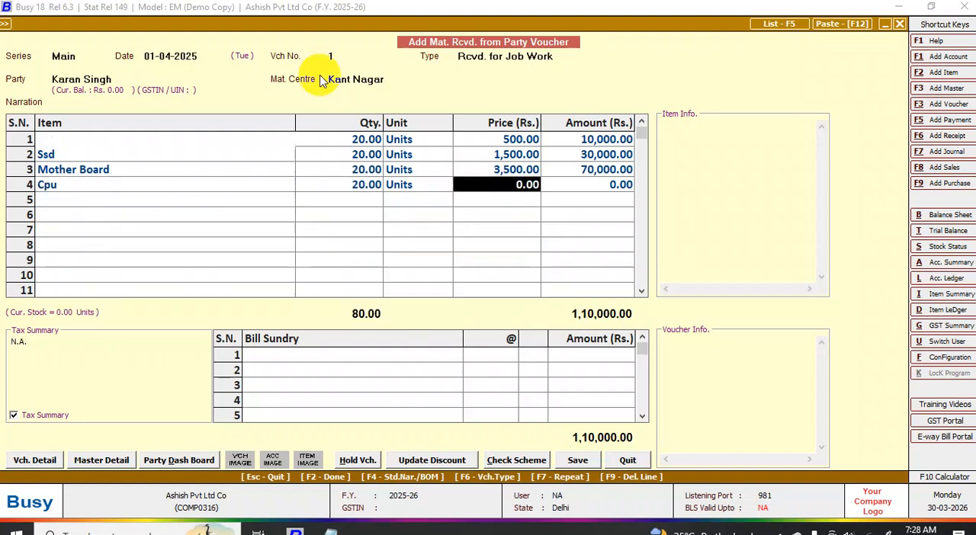
type("5000")
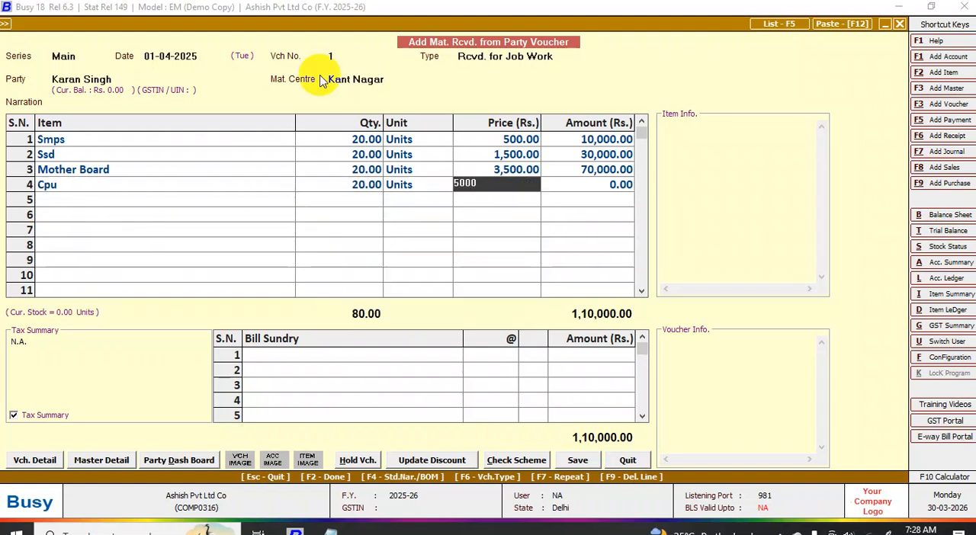
key("Return")
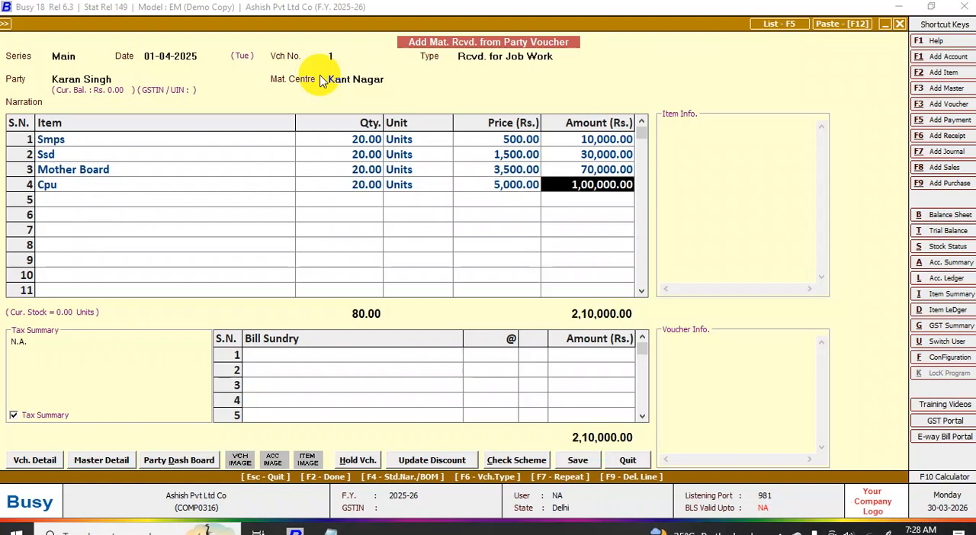
key("Return")
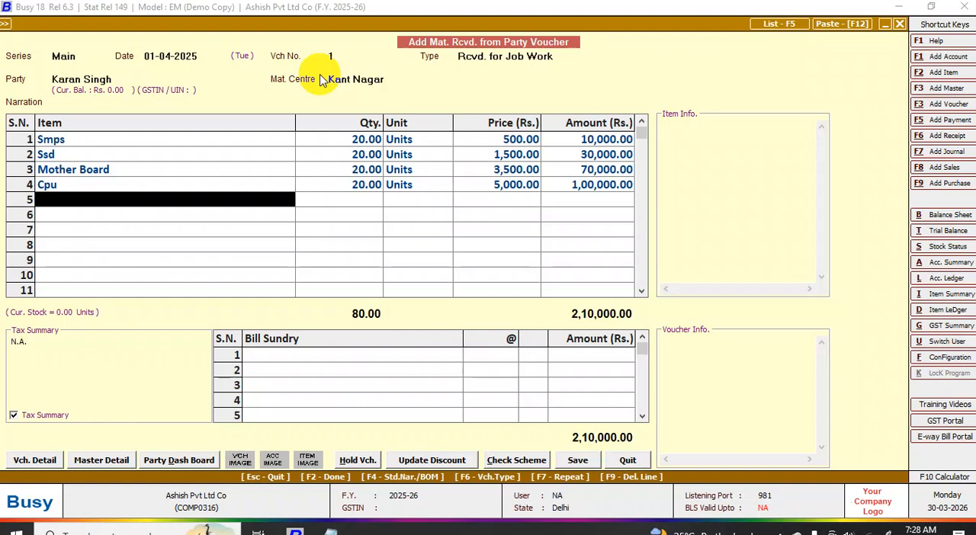
- Add Graphic Card as the fifth item received, with quantity 20 units at a price of 15000
type("f")
key("BackSpace")
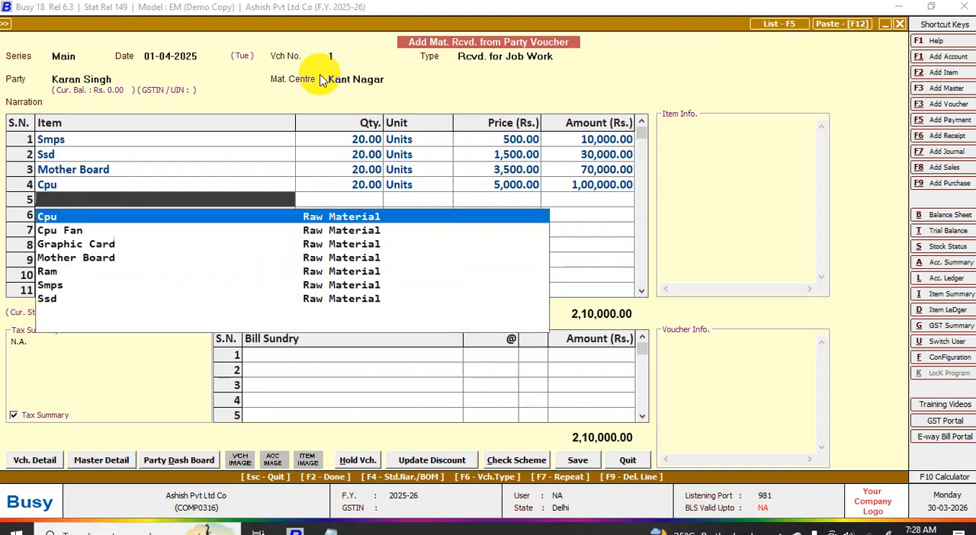
type("gr")
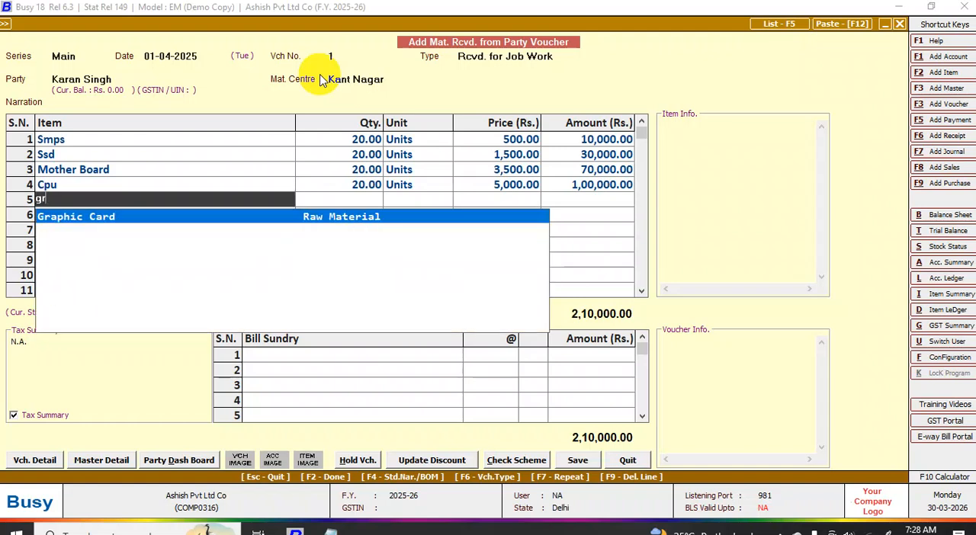
key("Return")
type("20")
key("Return")
key("Return")
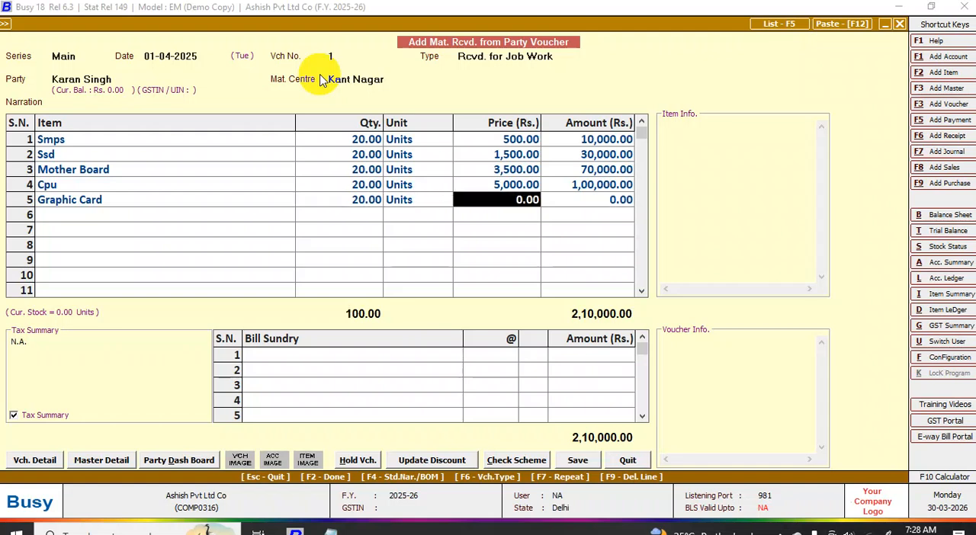
type("15000")
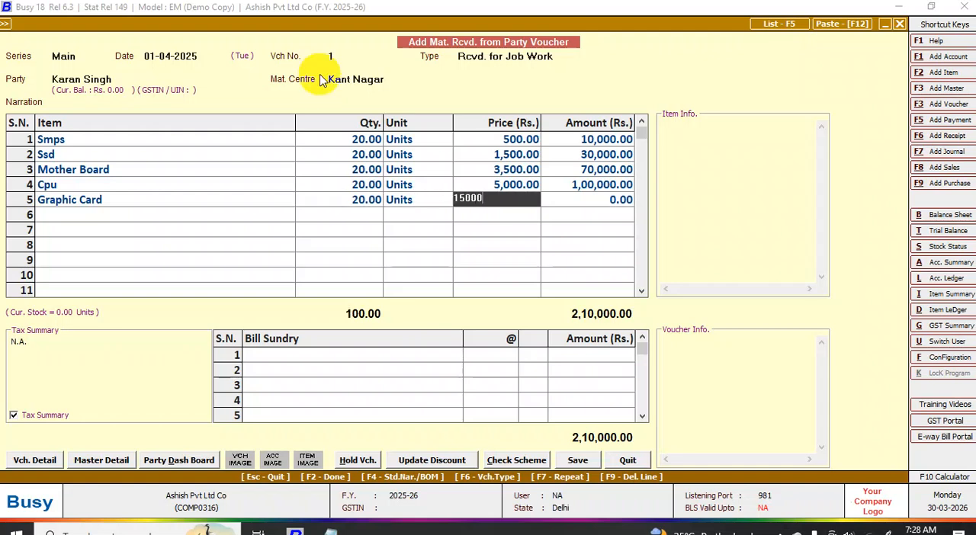
key("Return")
key("Return")
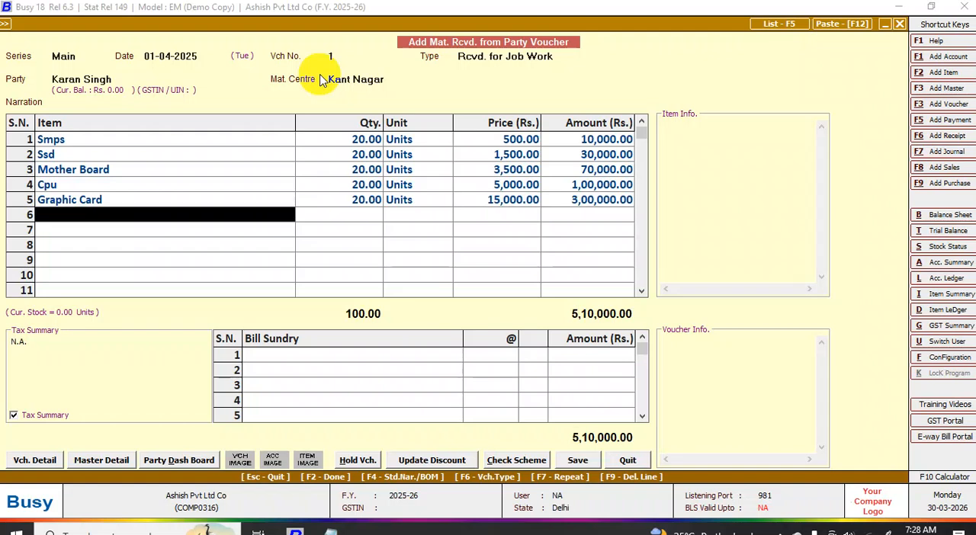
- Add Ram as the sixth item received, with quantity 20 units at a price of 1500
type("r")
key("Return")
type("20")
key("Return")
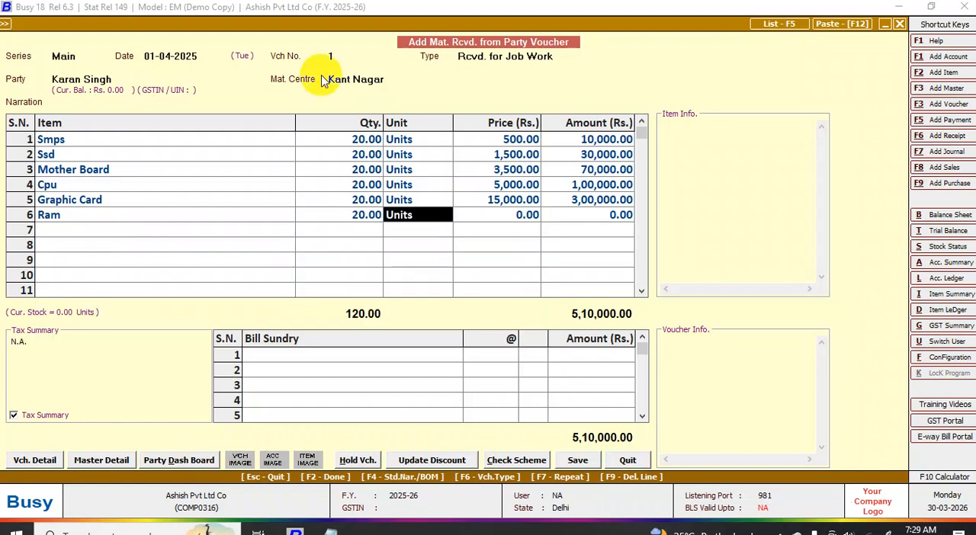
key("Return")
type("1500")
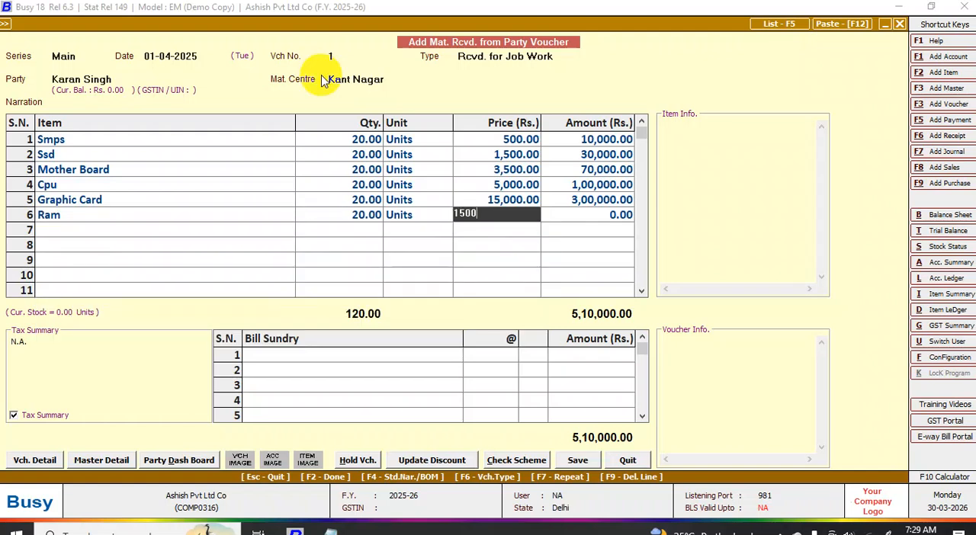
key("Return")
key("Return")
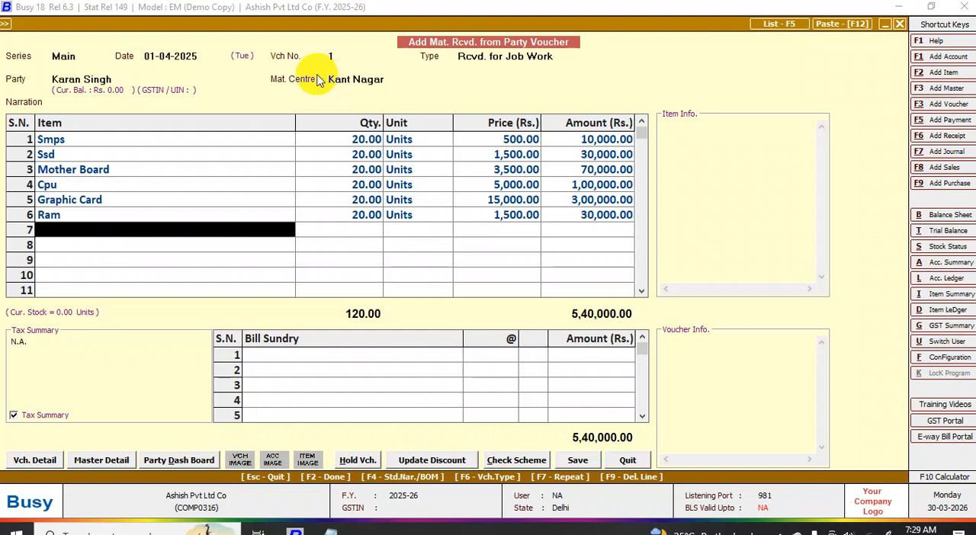
- Add Cpu Fan as the seventh item received, with quantity 20 units at a price of 500
type("c")
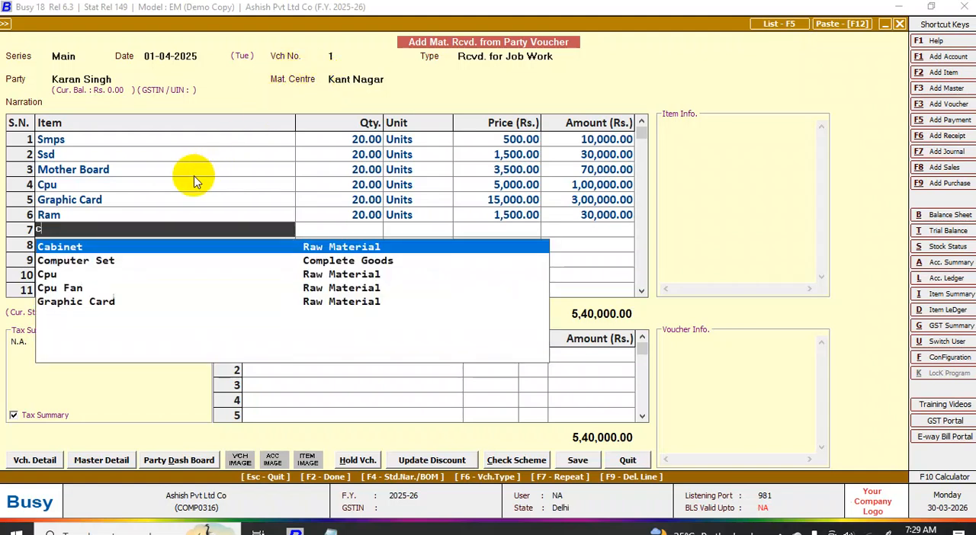
key("Down")
key("Down")
key("Down")
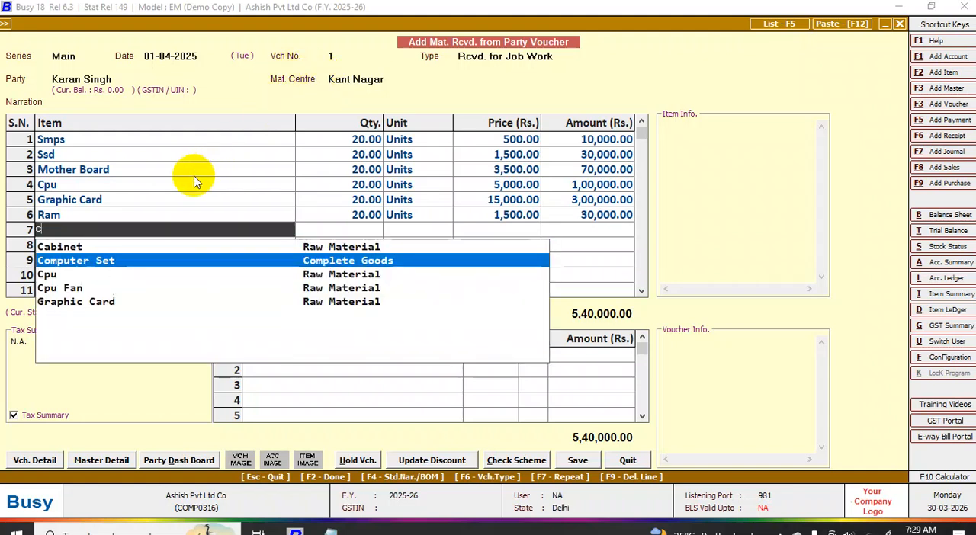
key("Return")
type("20")
key("Return")
key("Return")
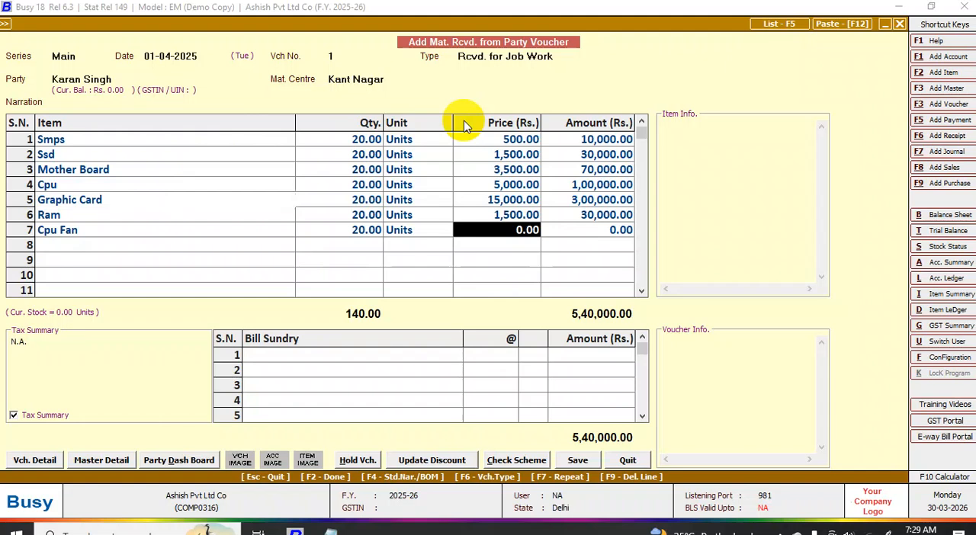
type("500")
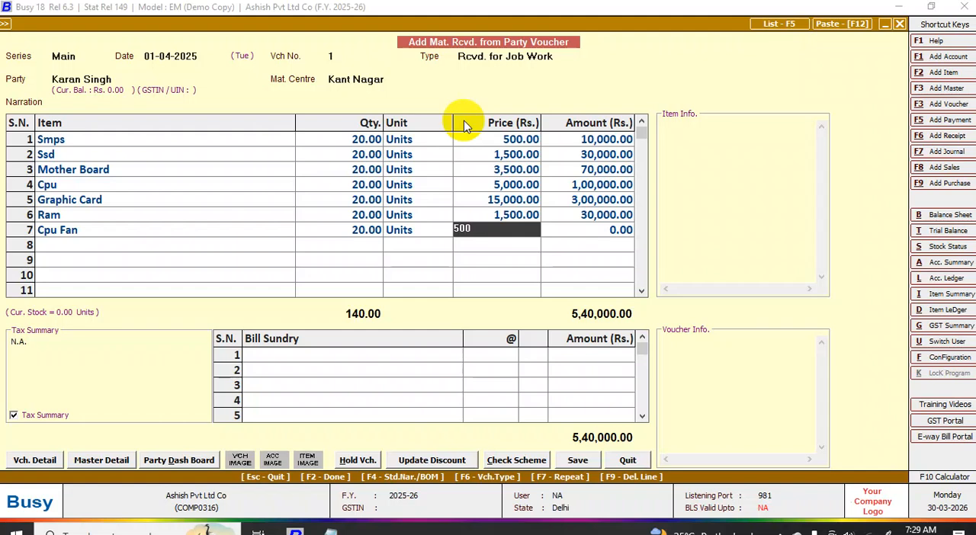
key("Return")
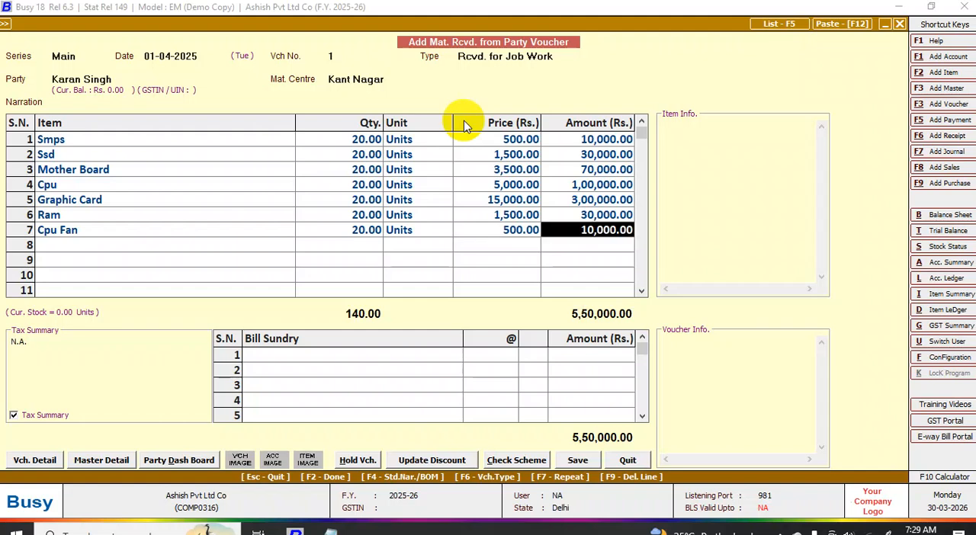
key("Return")
key("Return")
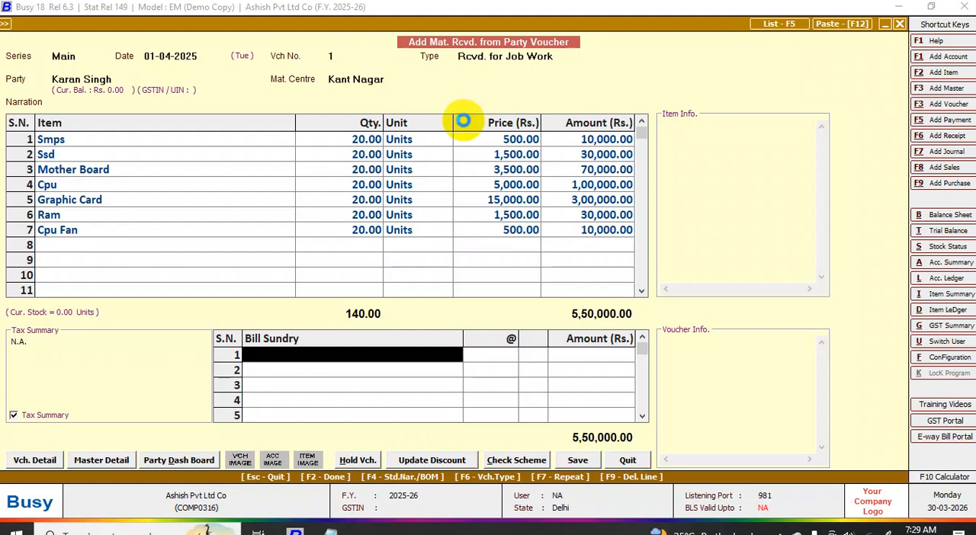
- Finish the item list without bill sundries and enter Computer Set with quantity 20 as the finished goods to be issued
key("Return")
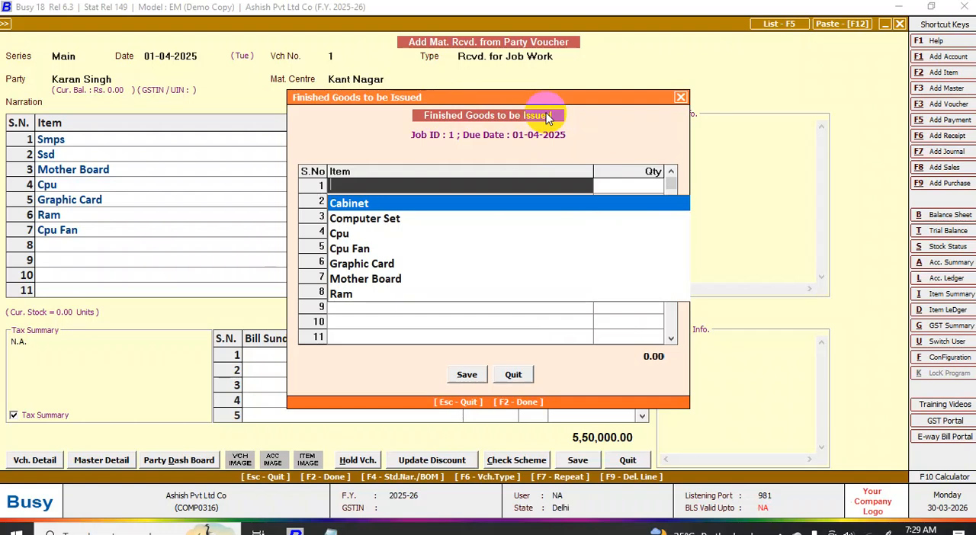
left_click(362, 218)
left_click(633, 189)
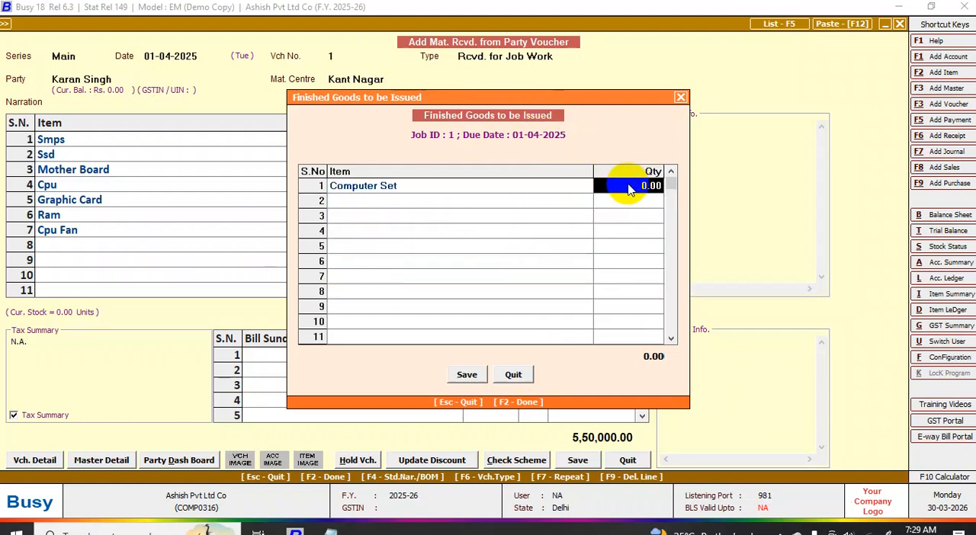
type("20")
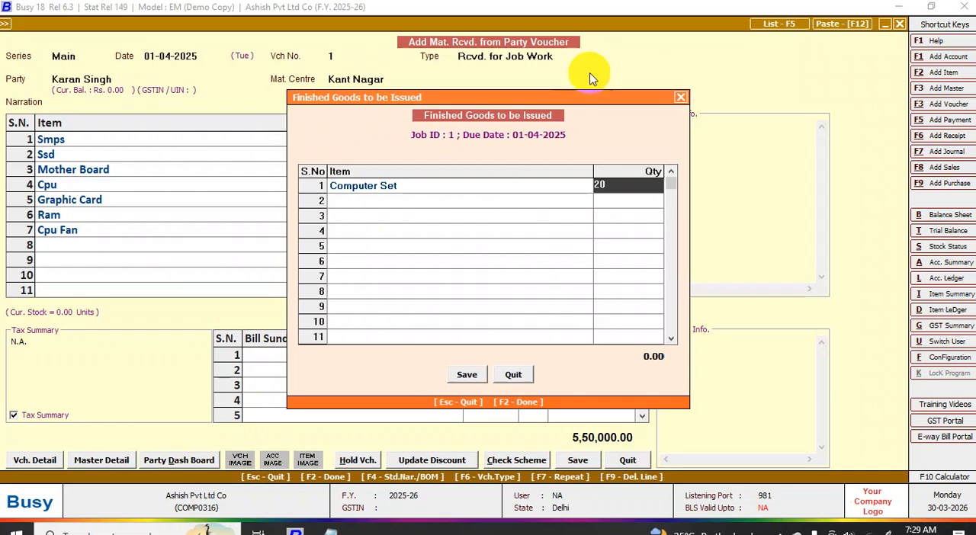
left_click_drag(558, 115, 432, 248)
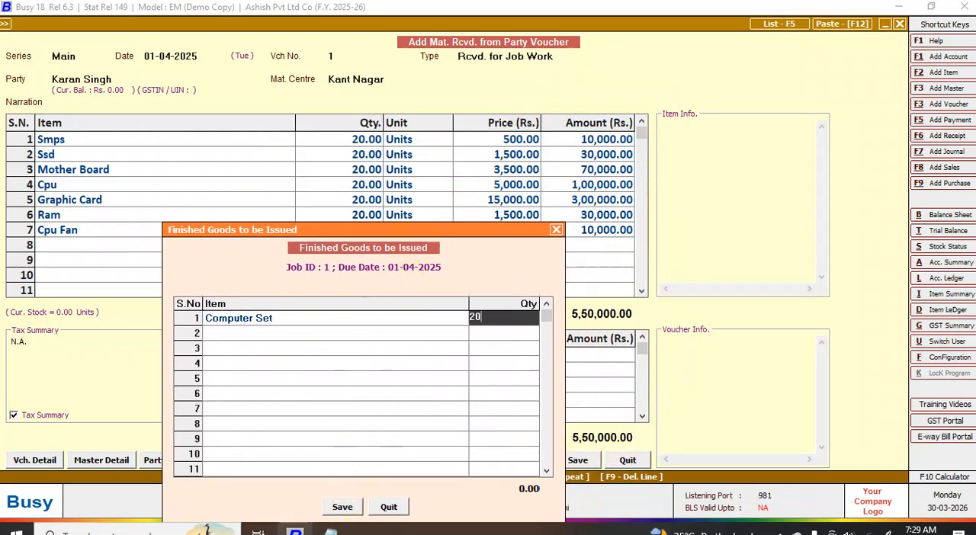
left_click(342, 508)
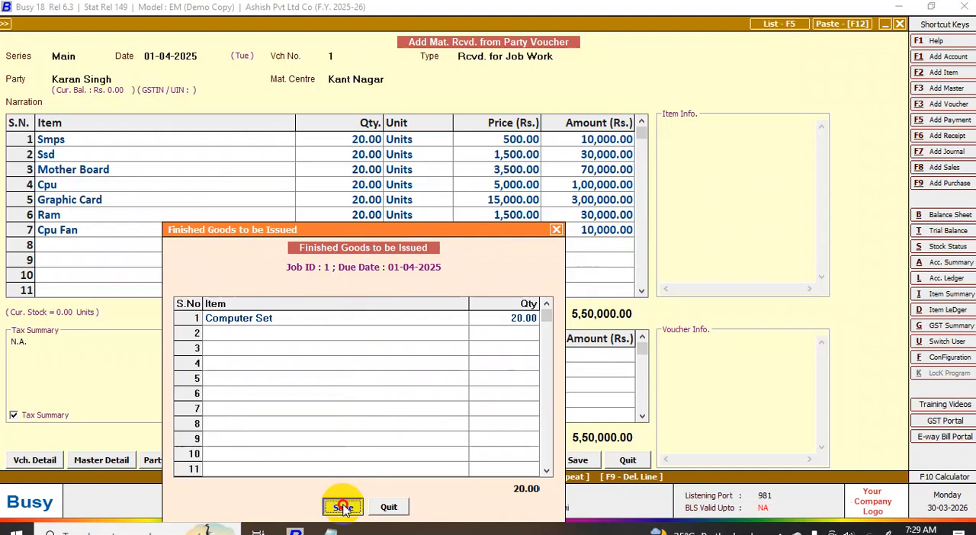
left_click(342, 508)
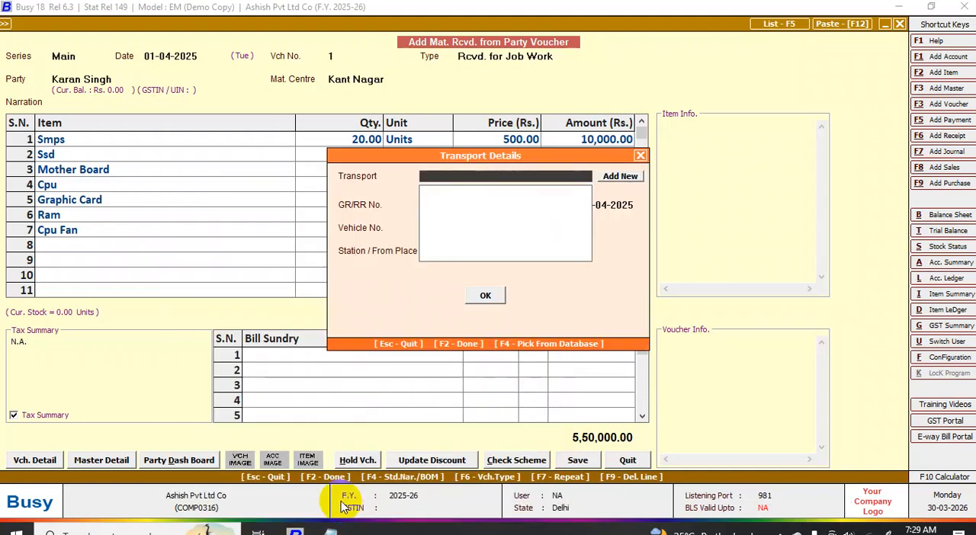
- Leave the transport details blank, save the material received voucher and leave the entry screen
left_click(485, 296)
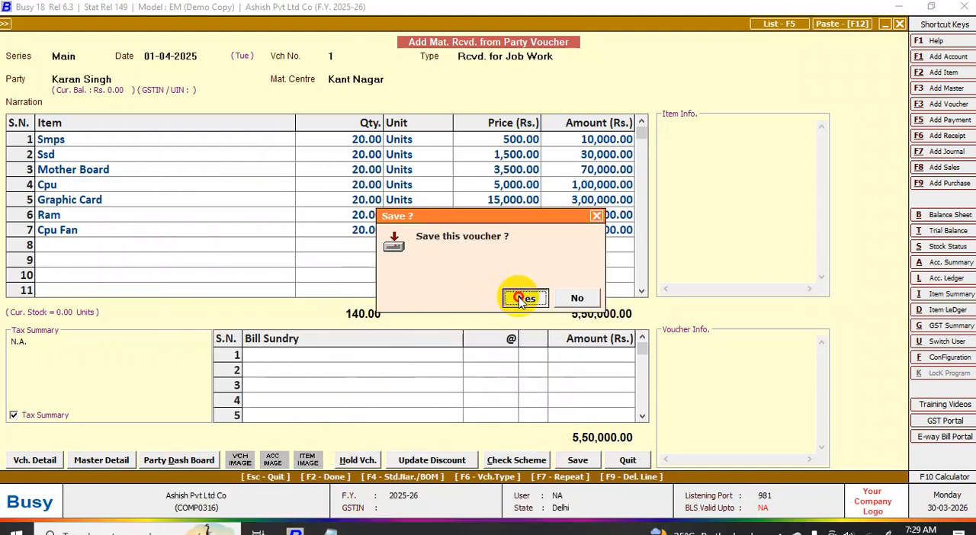
left_click(522, 297)
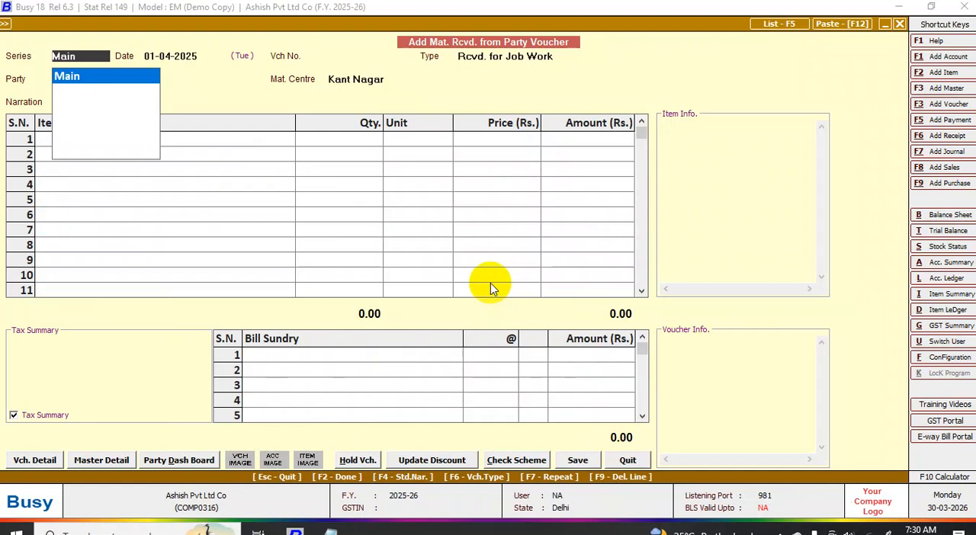
key("Escape")
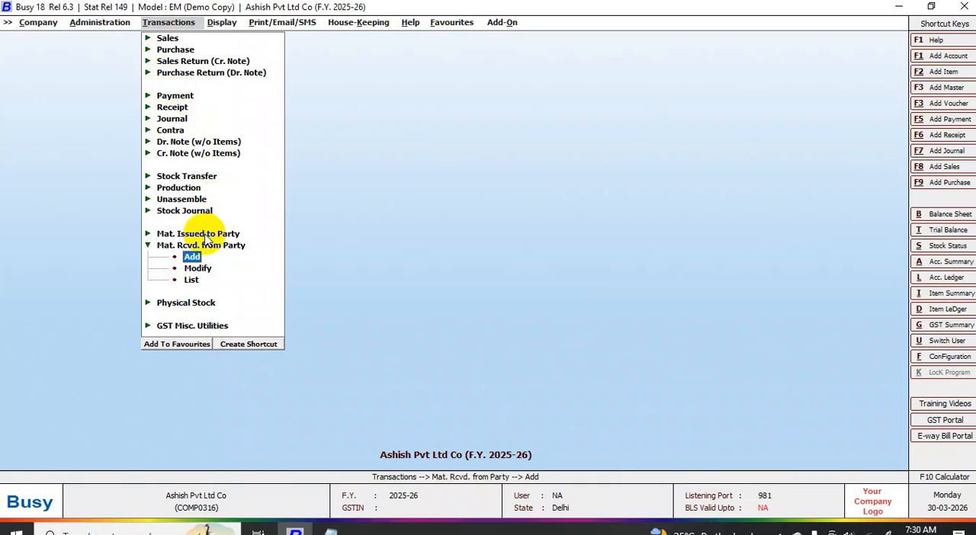
left_click(178, 188)
left_click(192, 199)
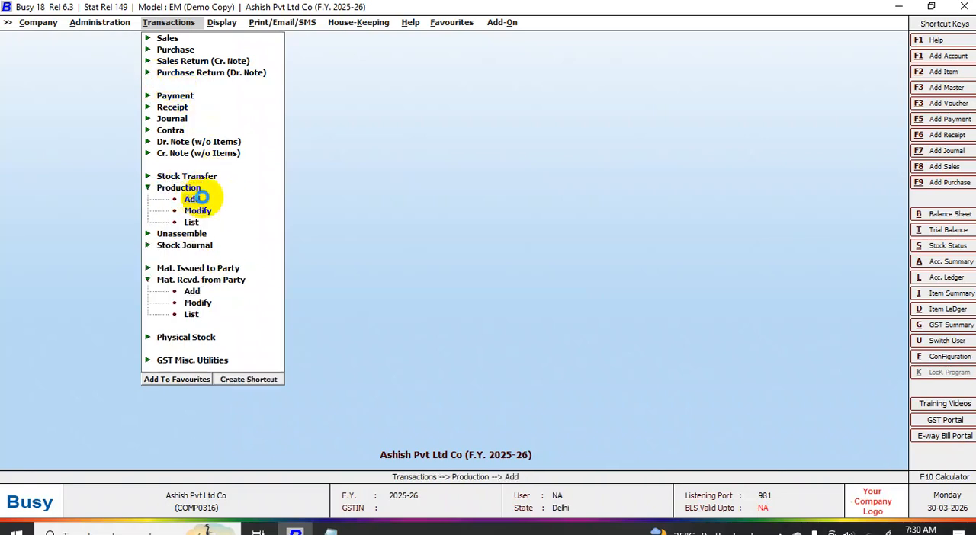
key("Return")
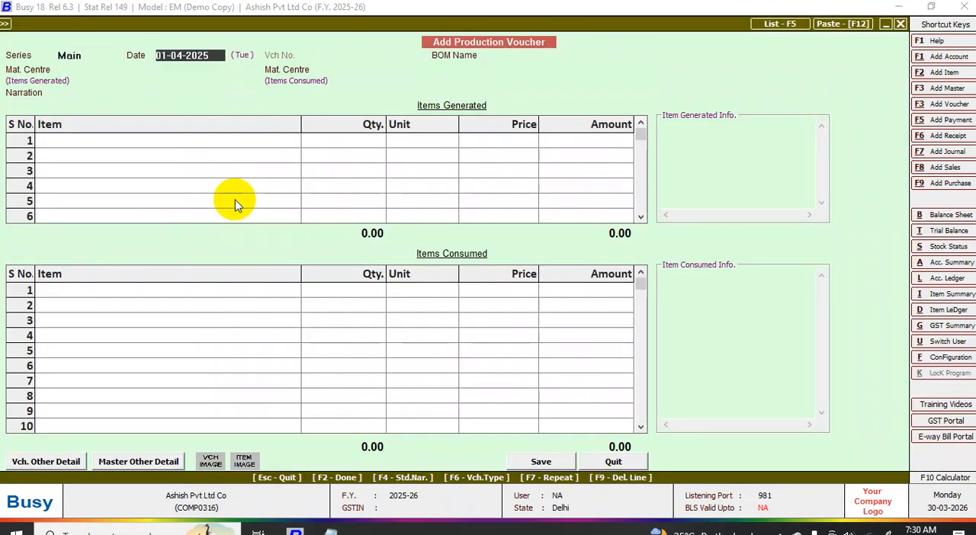
key("Return")
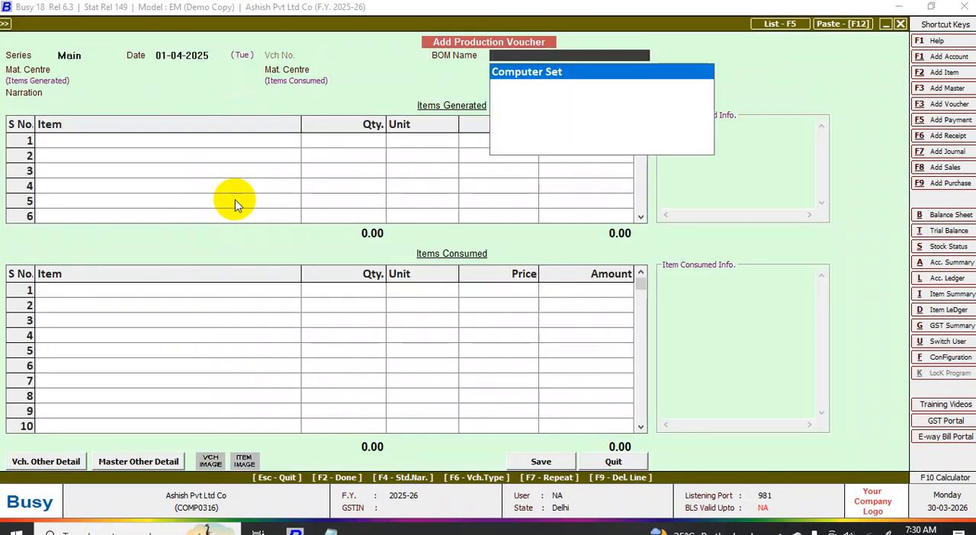
key("Return")
key("Return")
key("Return")
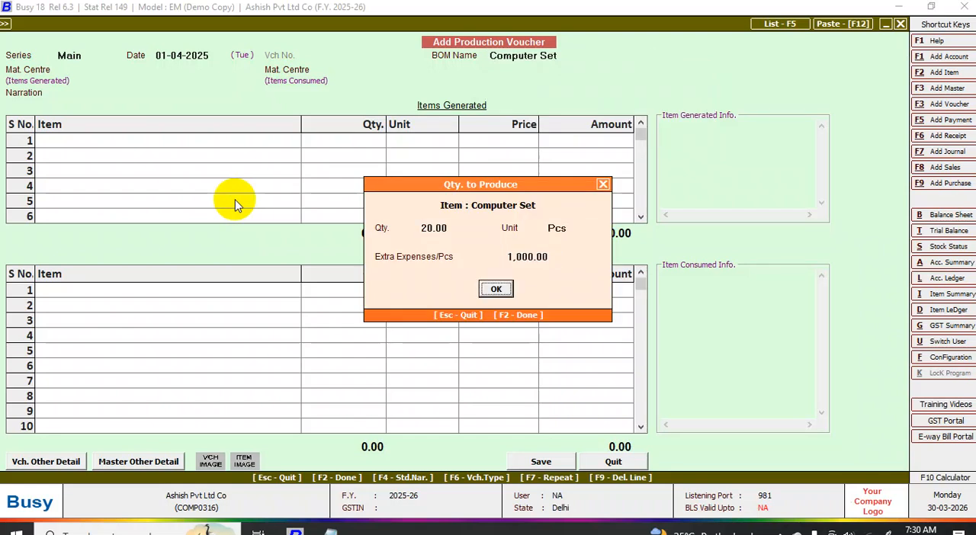
key("Return")
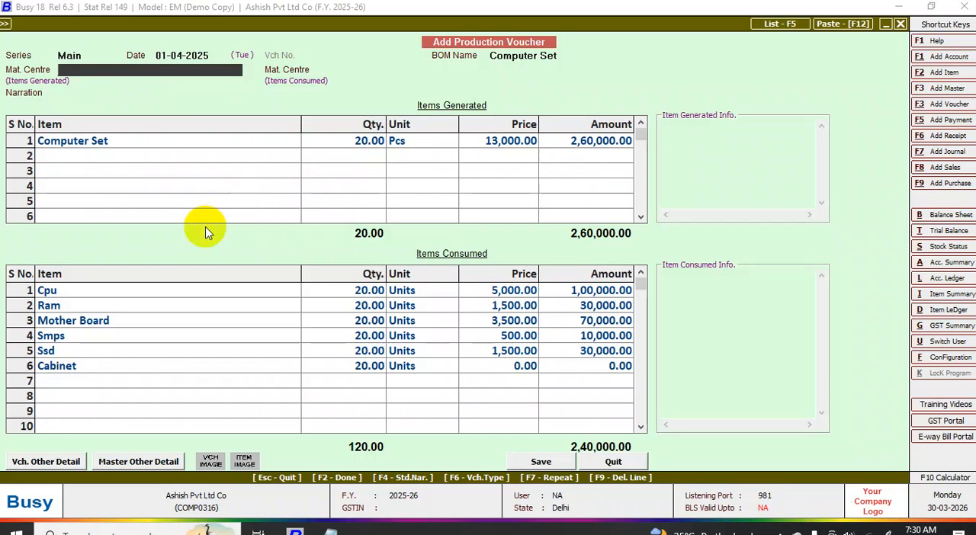
left_click(477, 363)
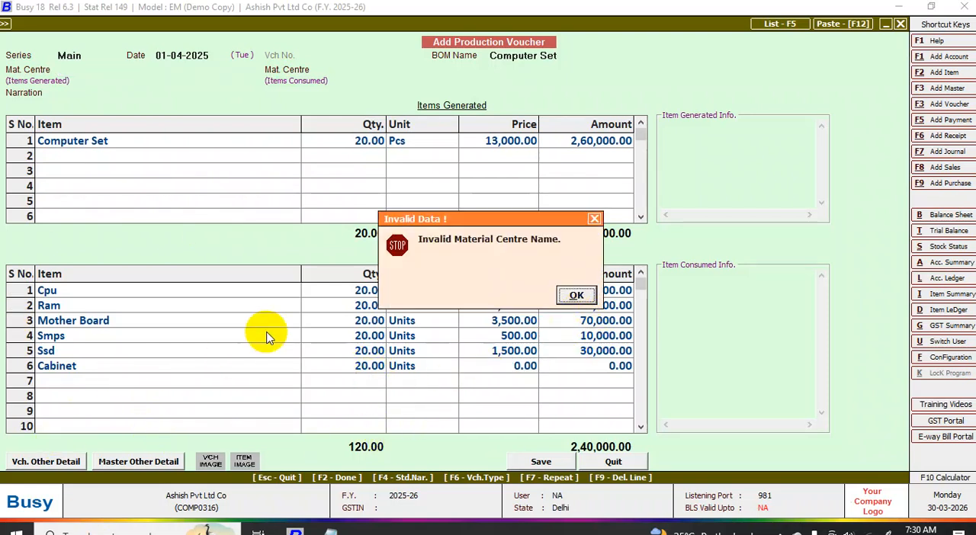
key("Escape")
key("Escape")
key("Escape")
key("Escape")
key("Escape")
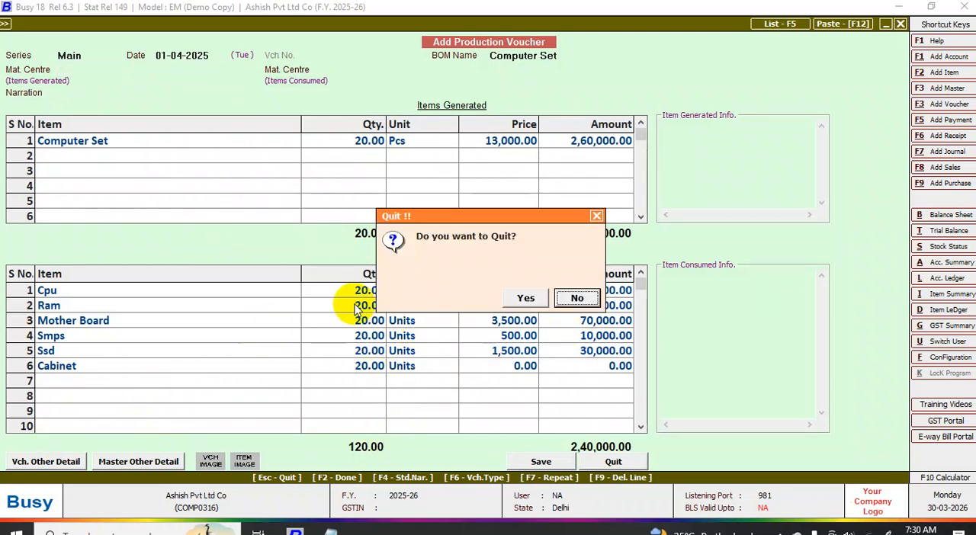
key("Escape")
left_click(516, 299)
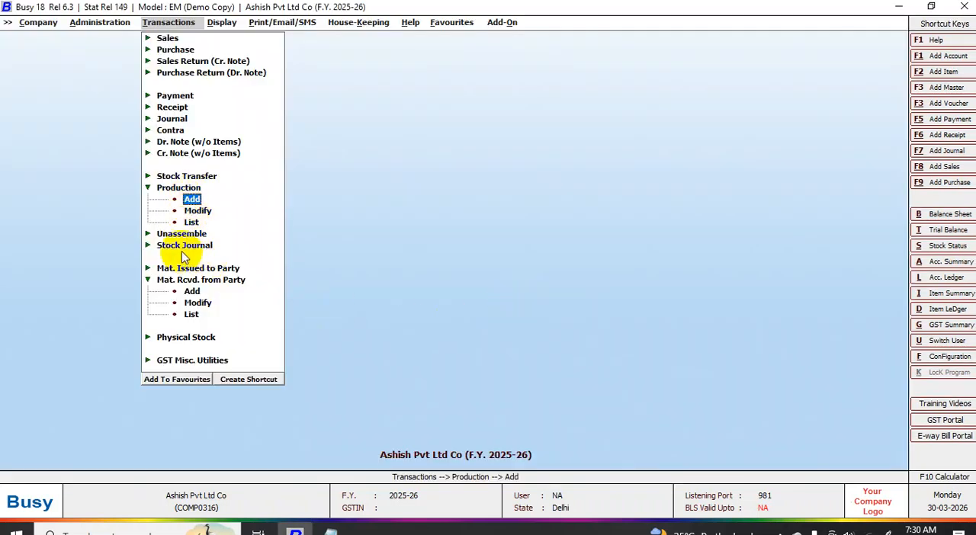
- Reopen material received voucher 1 in series Main for modification and add Cabinet as the eighth item, 20 units at a price of 500
left_click(192, 303)
key("Return")
key("Return")
key("Return")
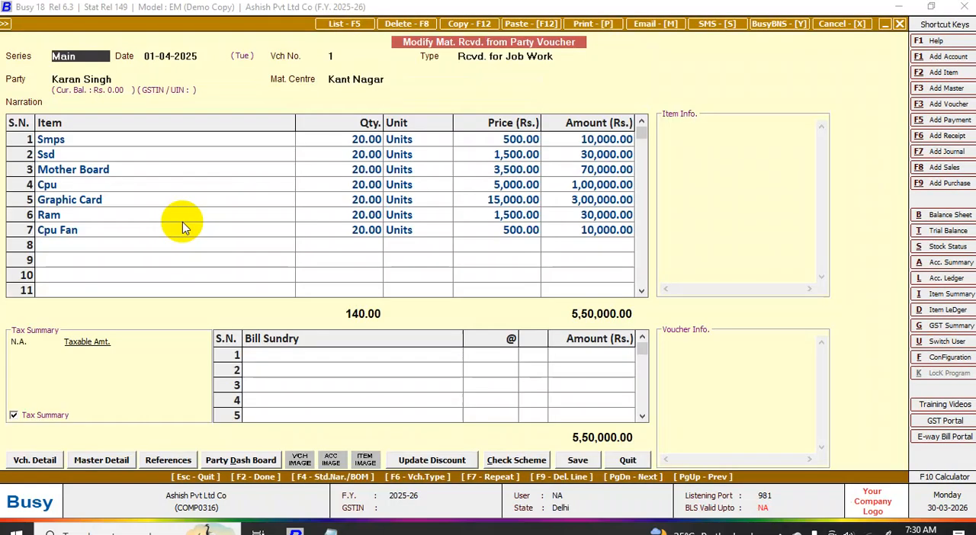
left_click(68, 251)
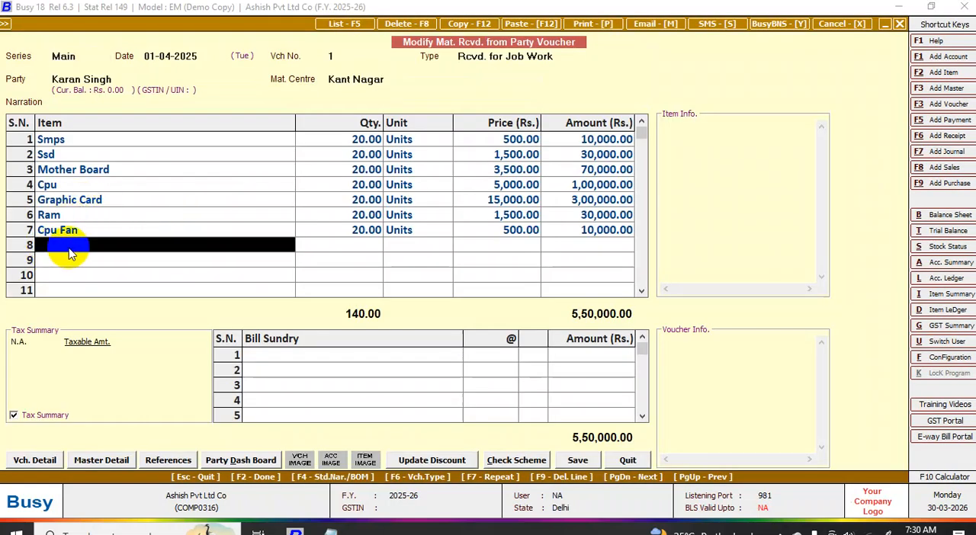
key("Return")
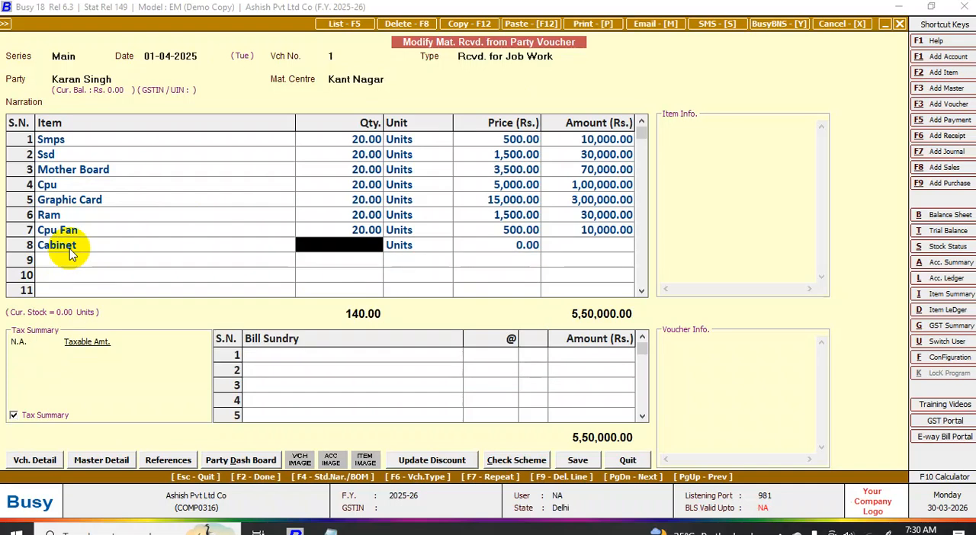
type("20")
key("Return")
key("Return")
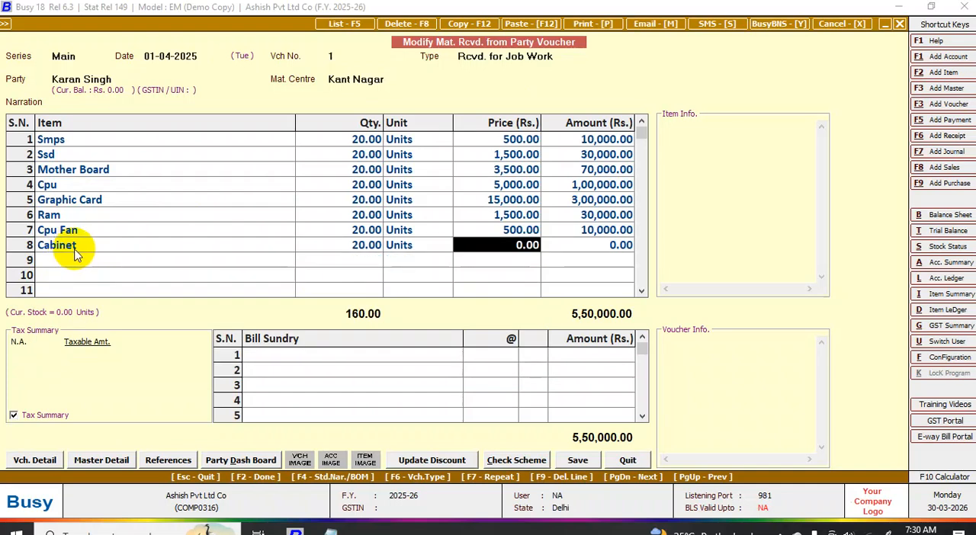
type("500")
key("Return")
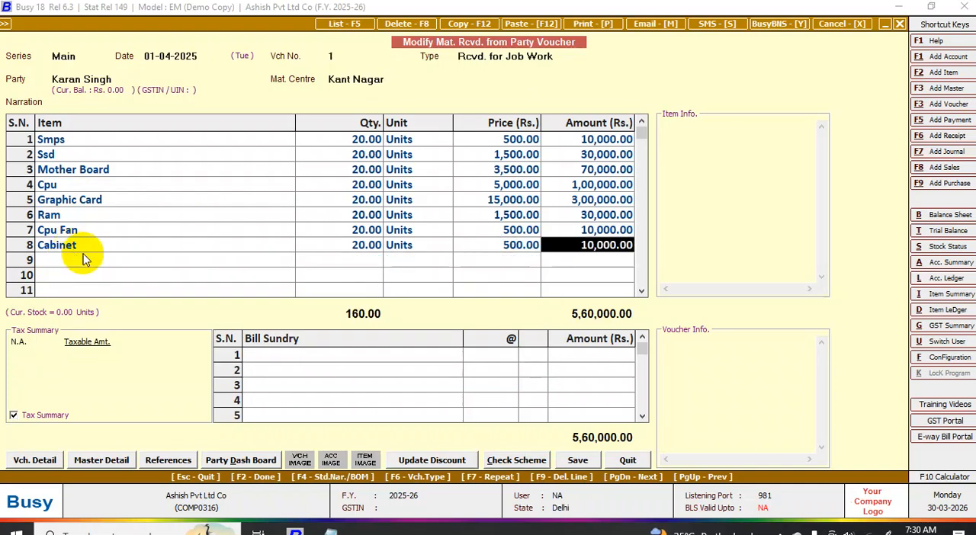
- Save the modified material received voucher, keeping its finished goods entry and leaving the transport details blank
key("F2")
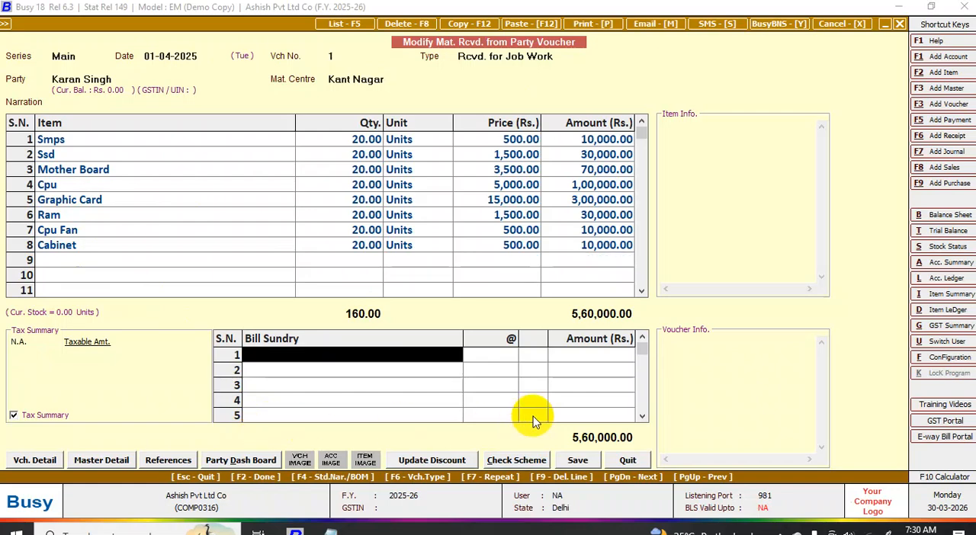
key("F2")
left_click(468, 375)
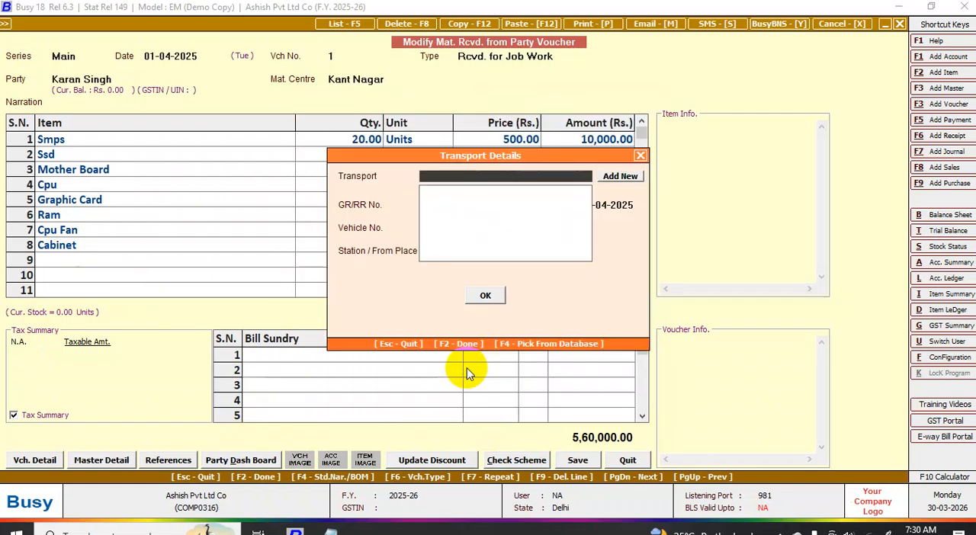
key("F2")
left_click(524, 298)
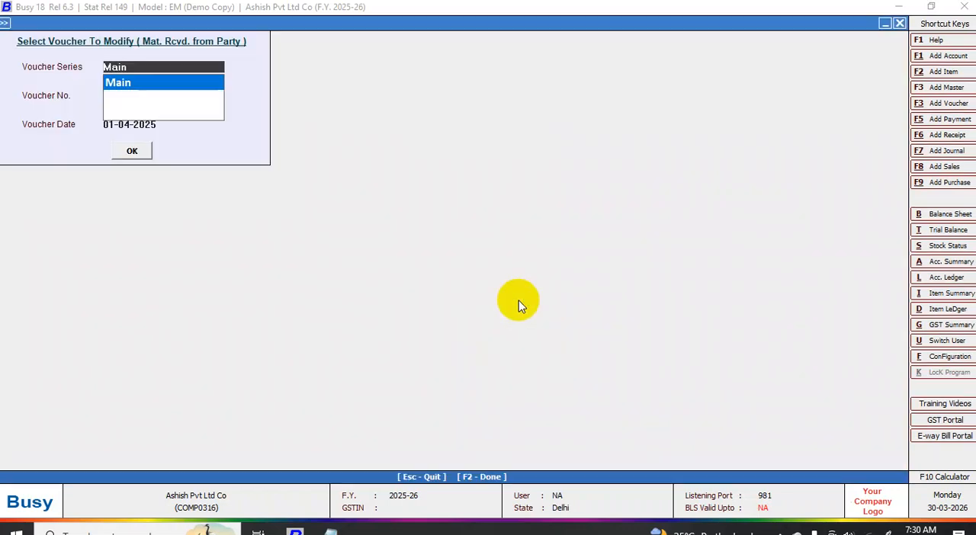
key("Escape")
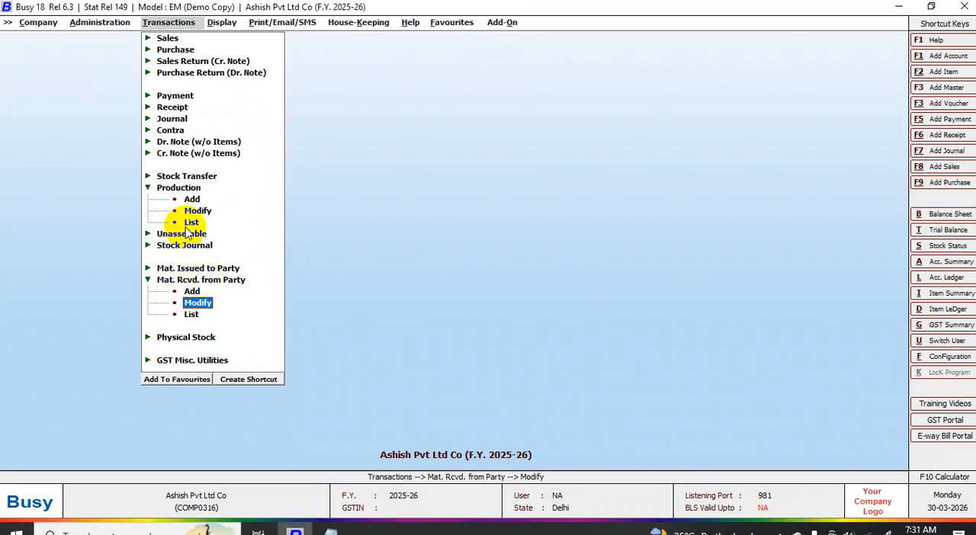
- Start a new production voucher in series Main dated 01-04-2025
left_click(179, 189)
left_click(179, 190)
left_click(183, 191)
left_click(192, 191)
left_click(187, 190)
left_click(195, 200)
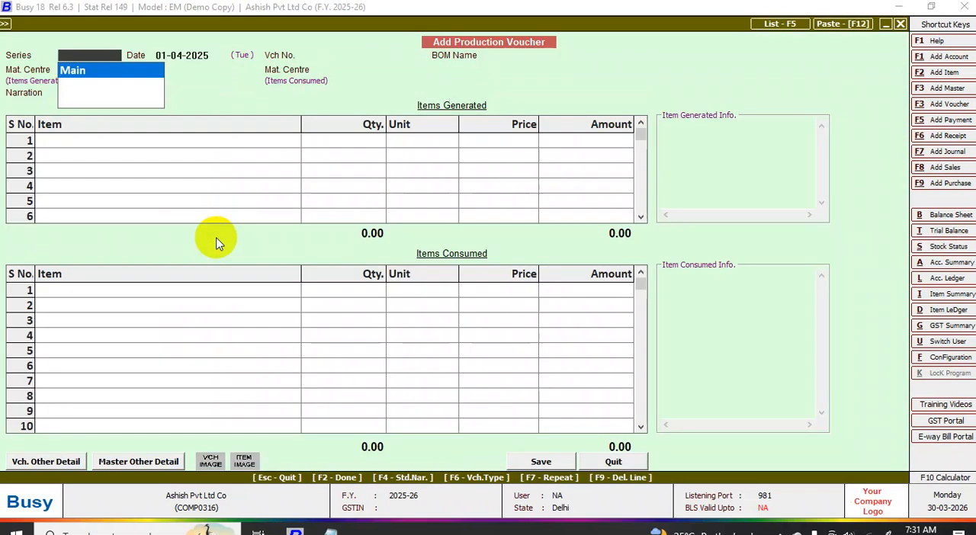
key("Return")
- Load the Computer Set bill of material into the production voucher with a quantity of 20 Pcs to produce
key("Return")
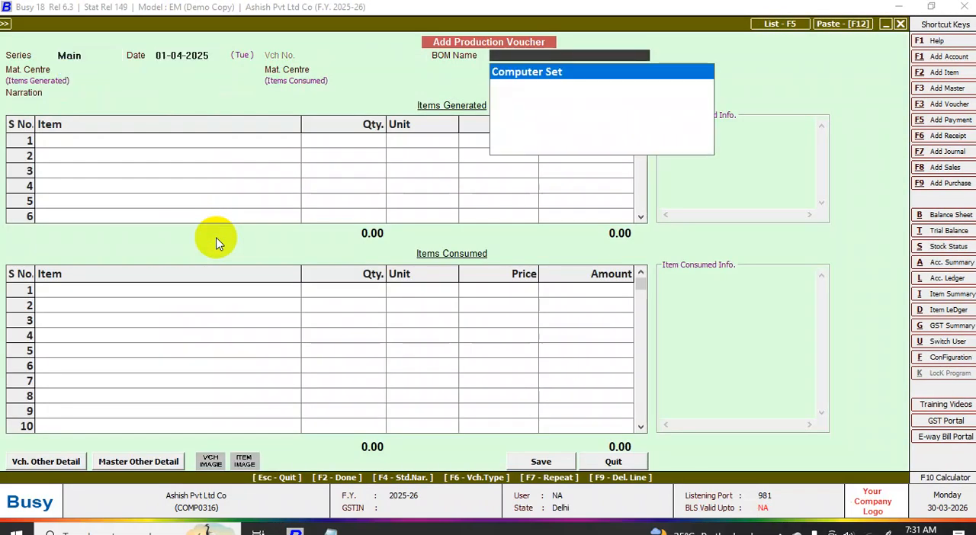
key("Return")
key("Return")
key("Return")
key("Return")
key("Return")
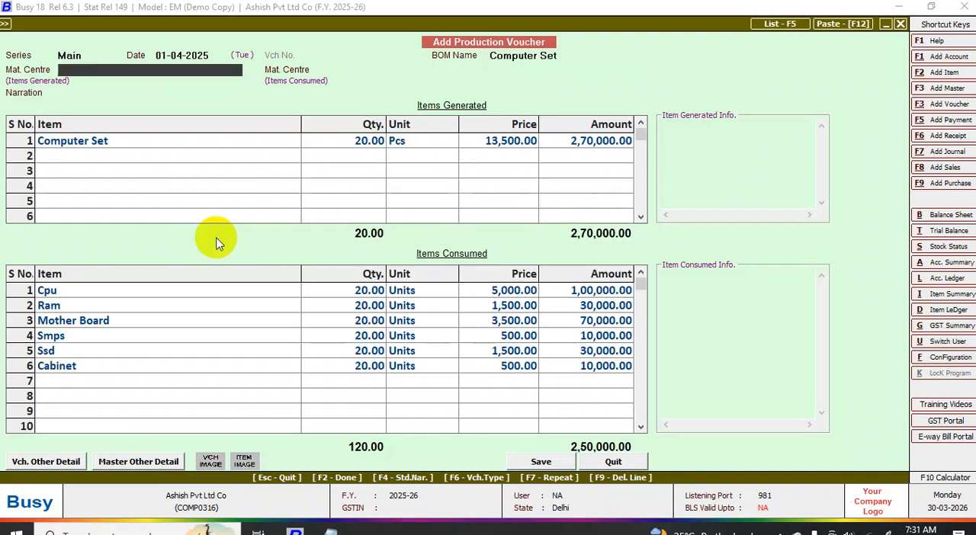
- Set Kant Nagar as the material centre for both generated and consumed items, save the production voucher and leave voucher entry
key("Return")
key("Return")
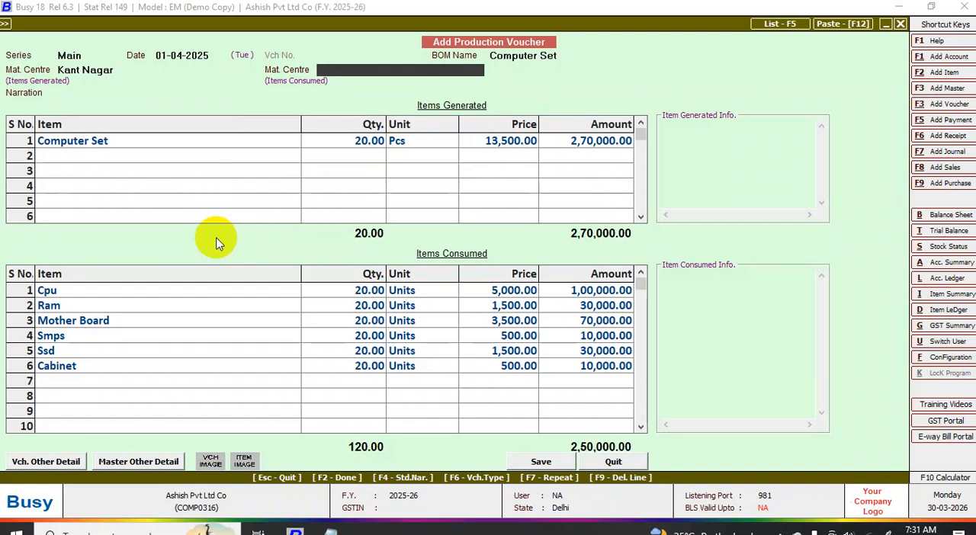
type("k")
key("Return")
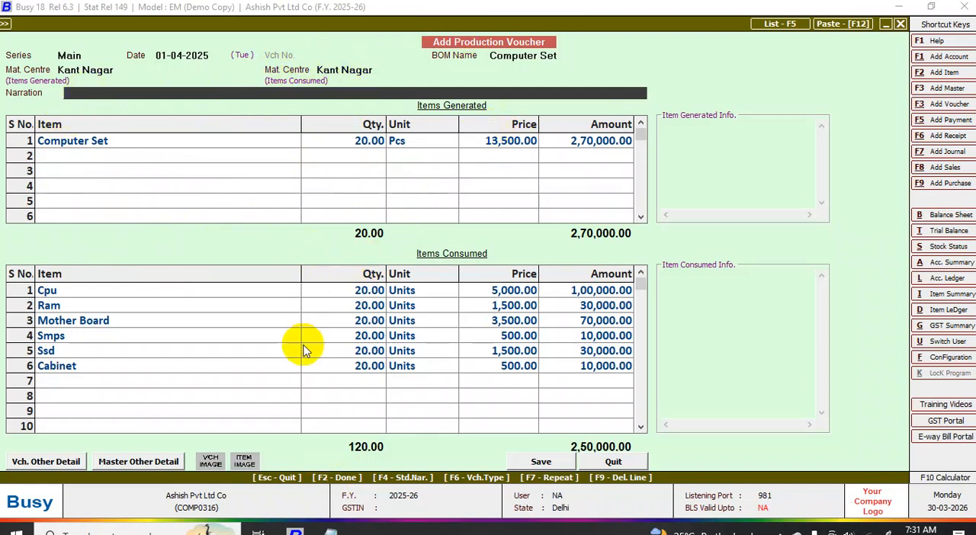
left_click(541, 462)
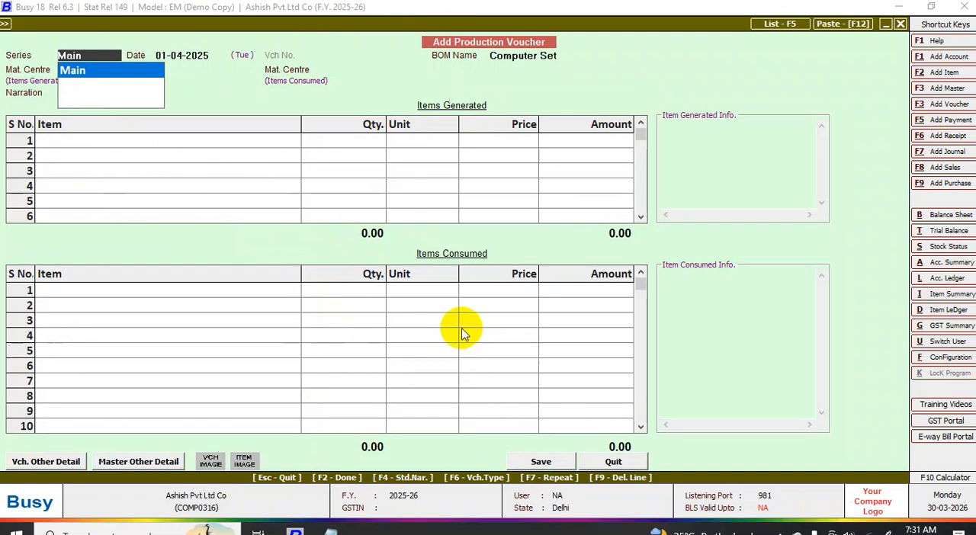
key("Escape")
key("Escape")
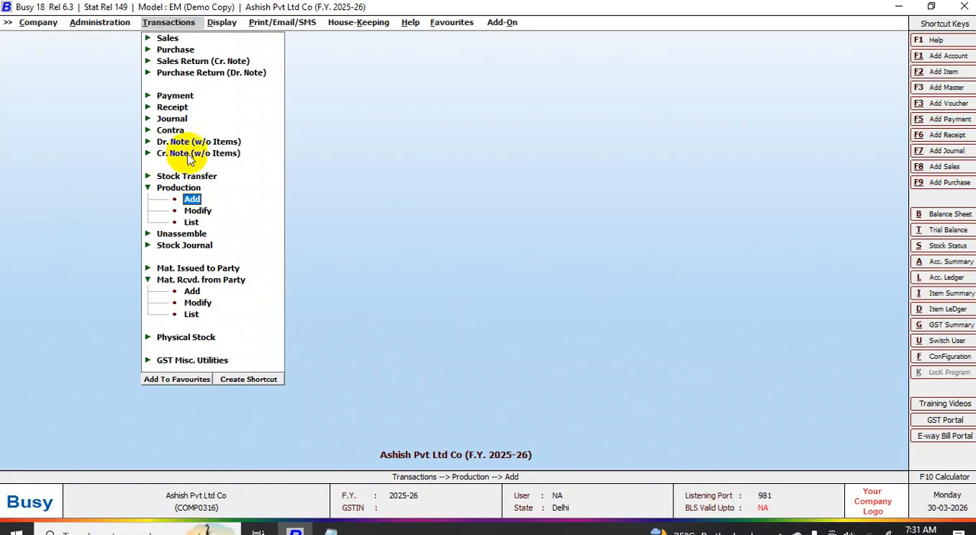
- Start a new unassemble voucher in series Main dated 01-04-2025
left_click(190, 237)
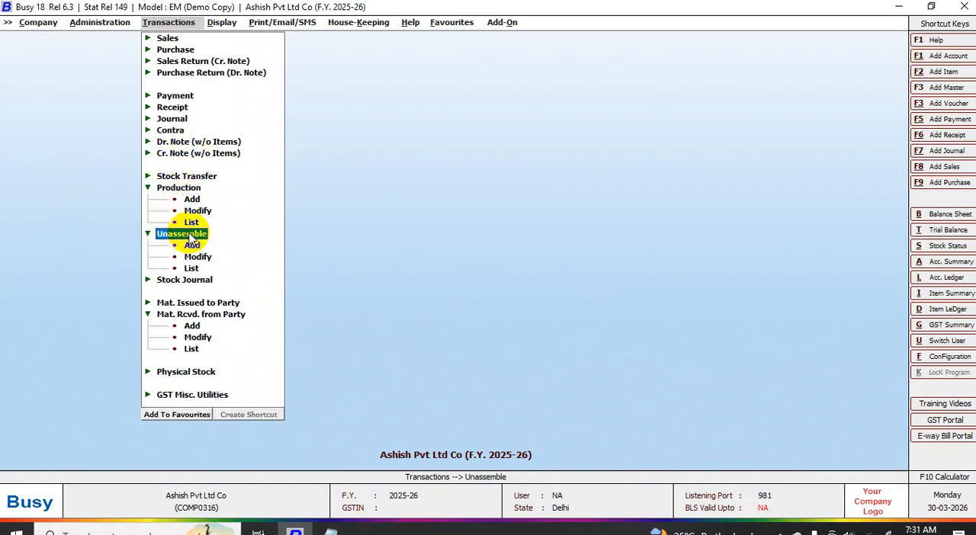
left_click(203, 243)
left_click(206, 240)
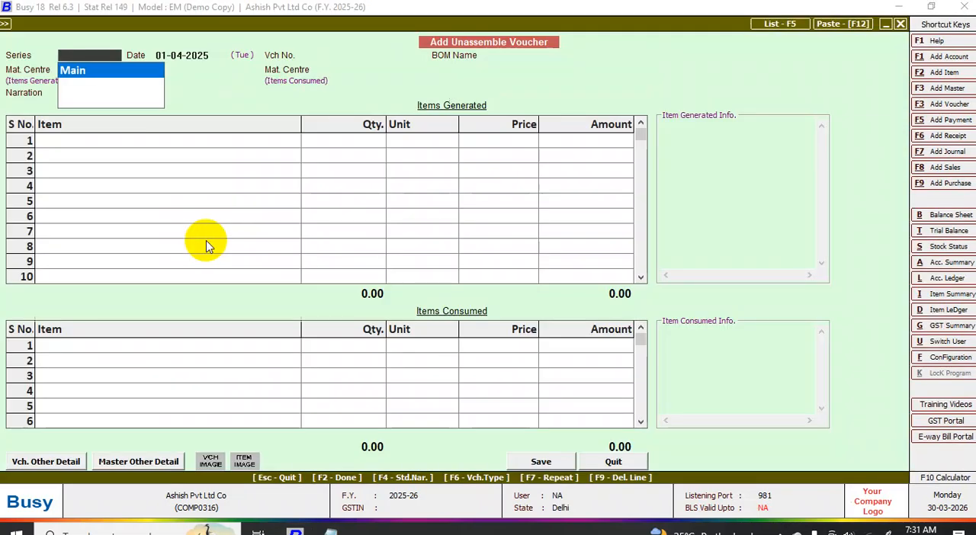
key("Return")
- Load the Computer Set bill of material into the unassemble voucher with a quantity of 20 Pcs to unassemble
key("Return")
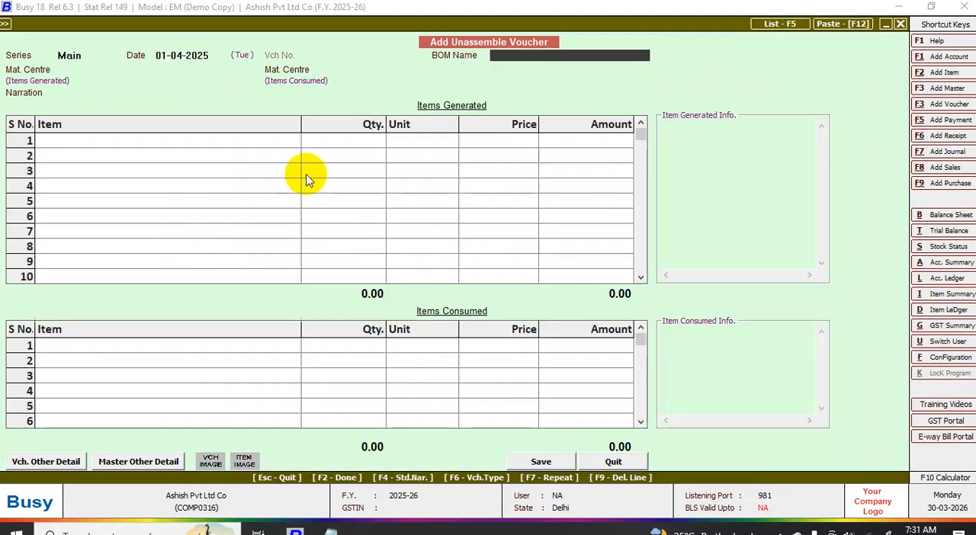
key("Return")
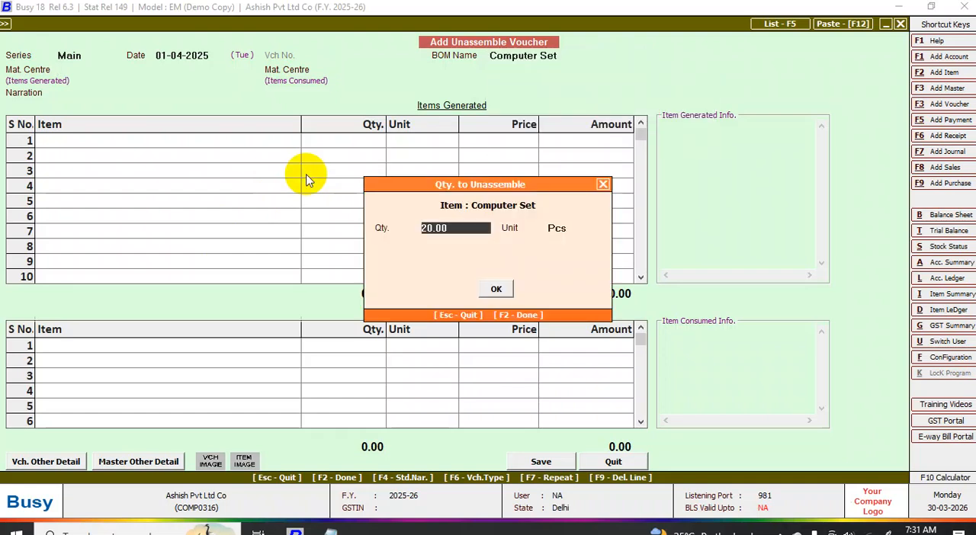
type("20")
key("Return")
key("Return")
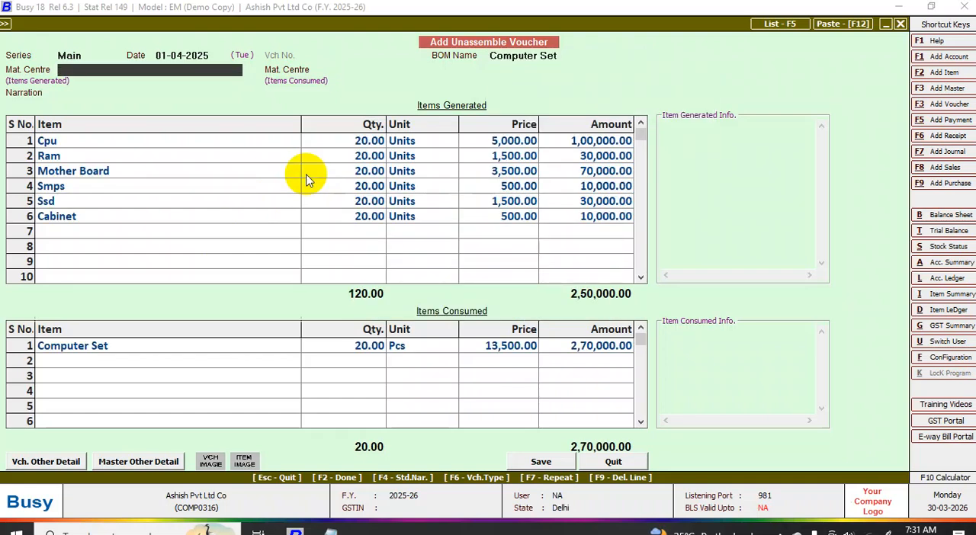
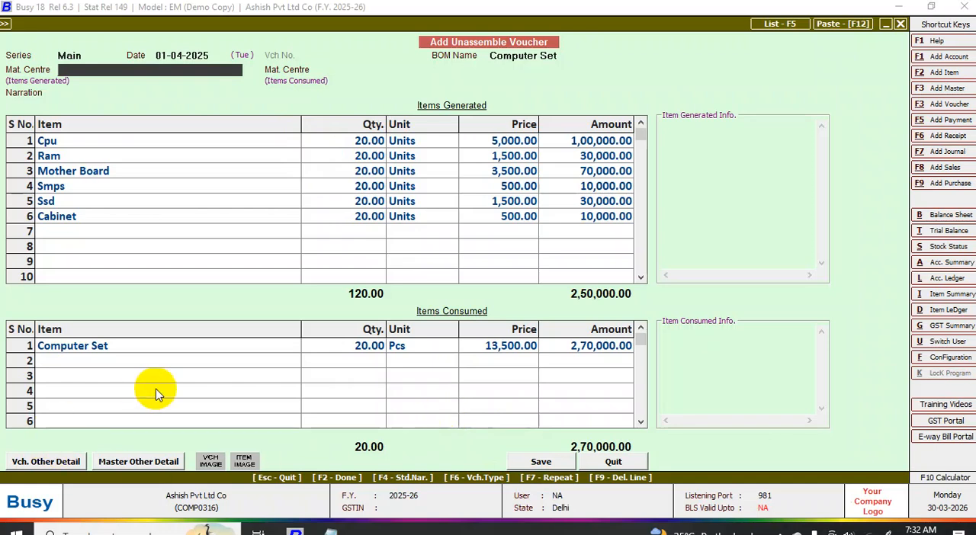
- Quit the unassemble voucher without saving it
key("Escape")
key("Escape")
key("Escape")
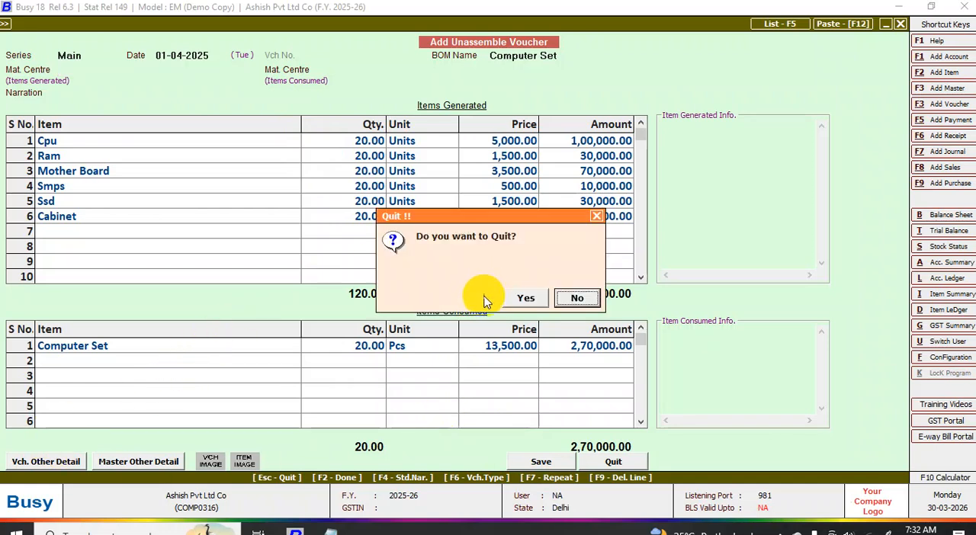
left_click(529, 298)
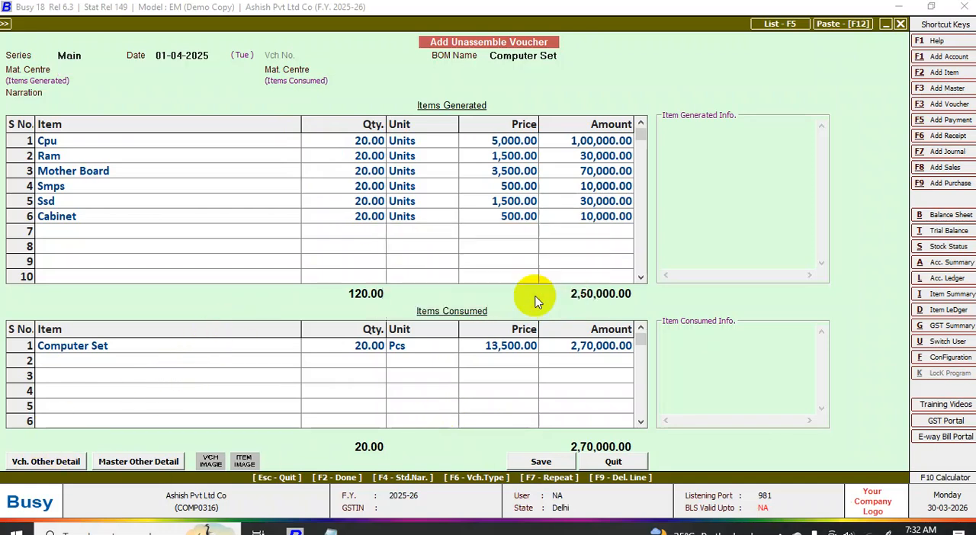
- View the list of unassemble vouchers for 1-4-2025 across all series and close it again
left_click(190, 268)
left_click(439, 291)
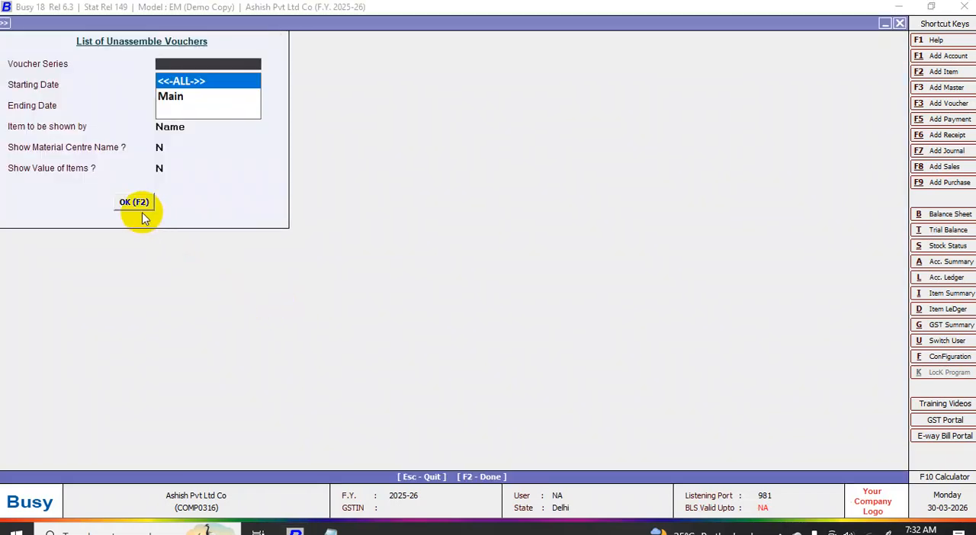
left_click(138, 206)
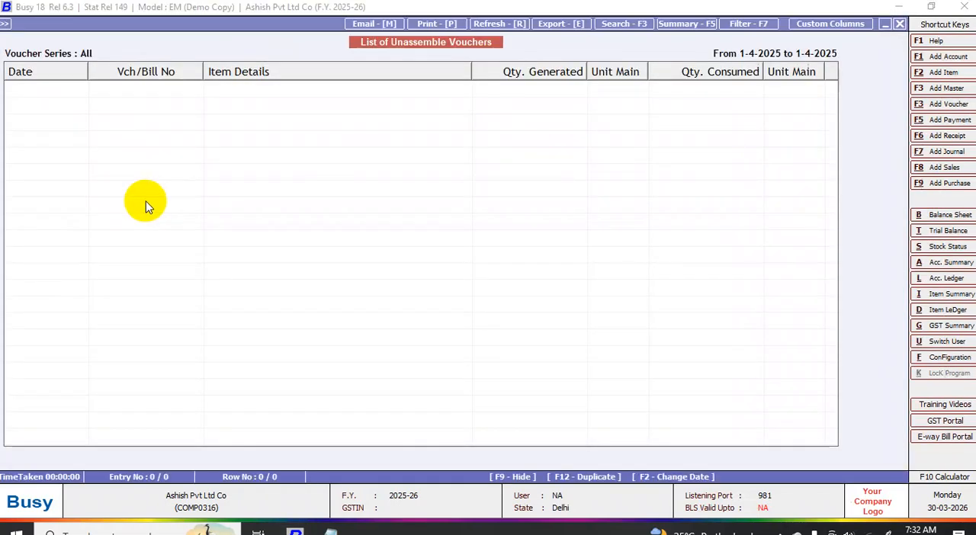
key("Escape")
key("Escape")
key("Escape")
key("Escape")
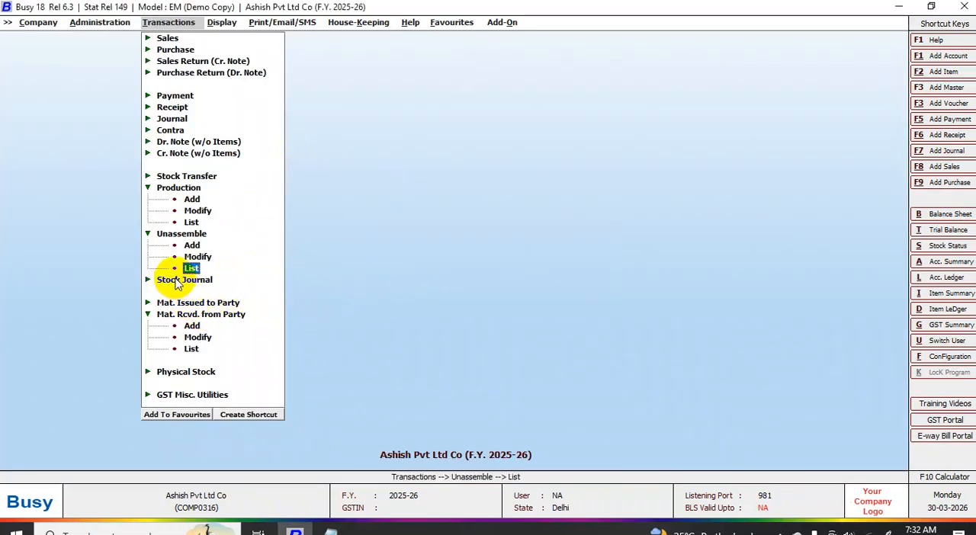
- Start a new material issued to party voucher in series Main dated 01-04-2025 with type Issued after Job Work
left_click(202, 302)
left_click(193, 315)
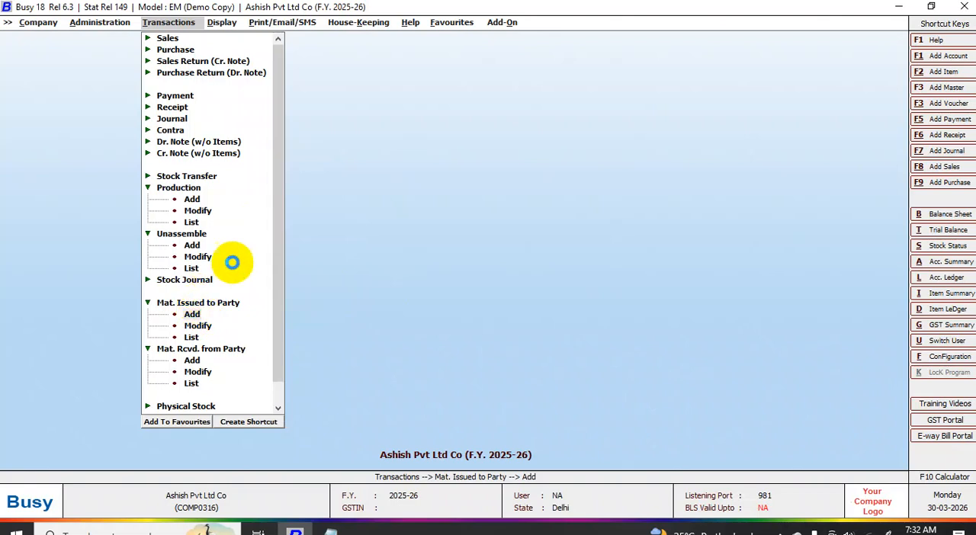
key("Return")
key("Return")
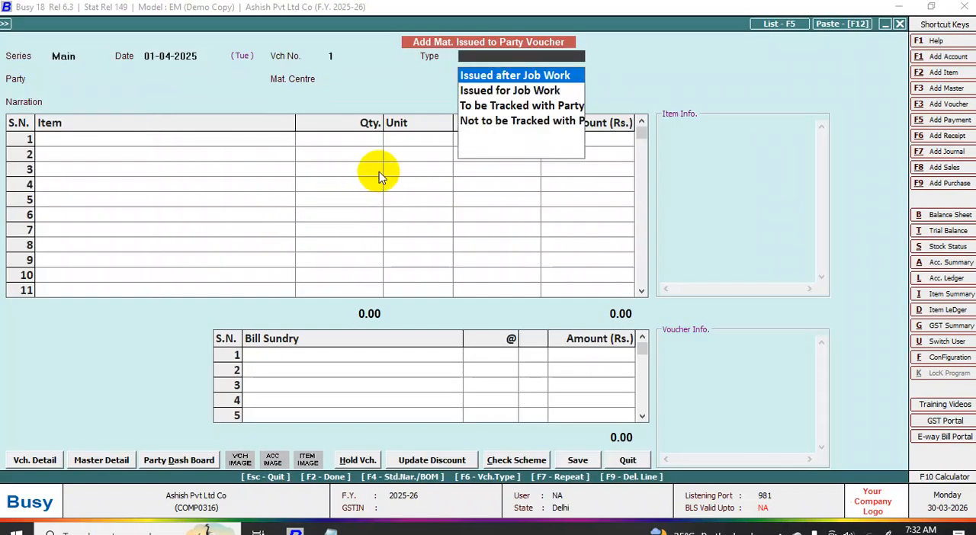
key("Return")
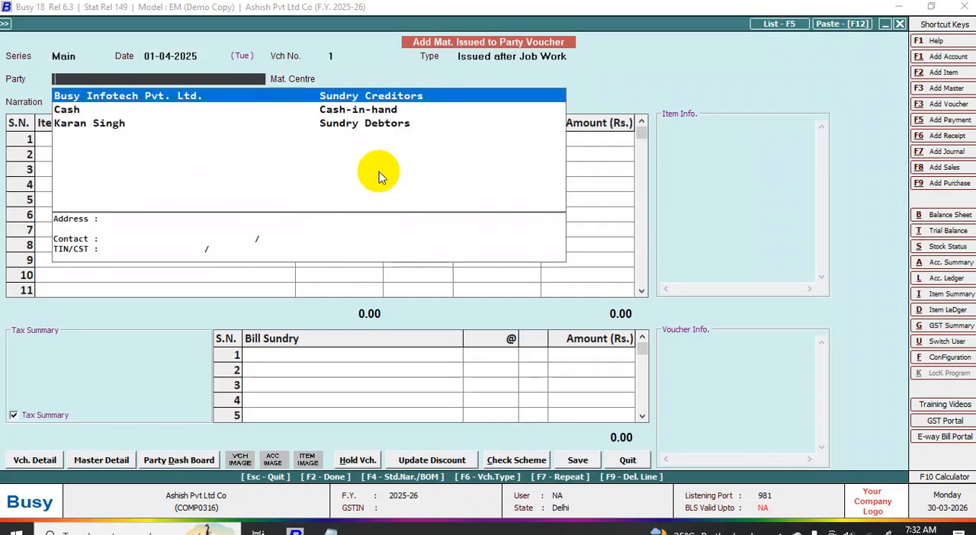
- Set the Sundry Debtors account as the party and Kant Nagar as the material centre
key("Down")
key("Down")
key("Return")
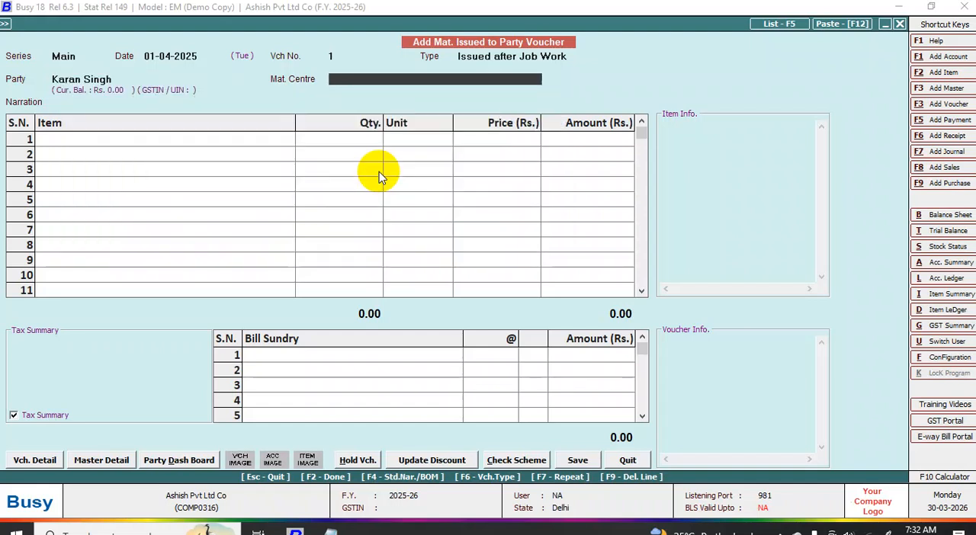
key("Return")
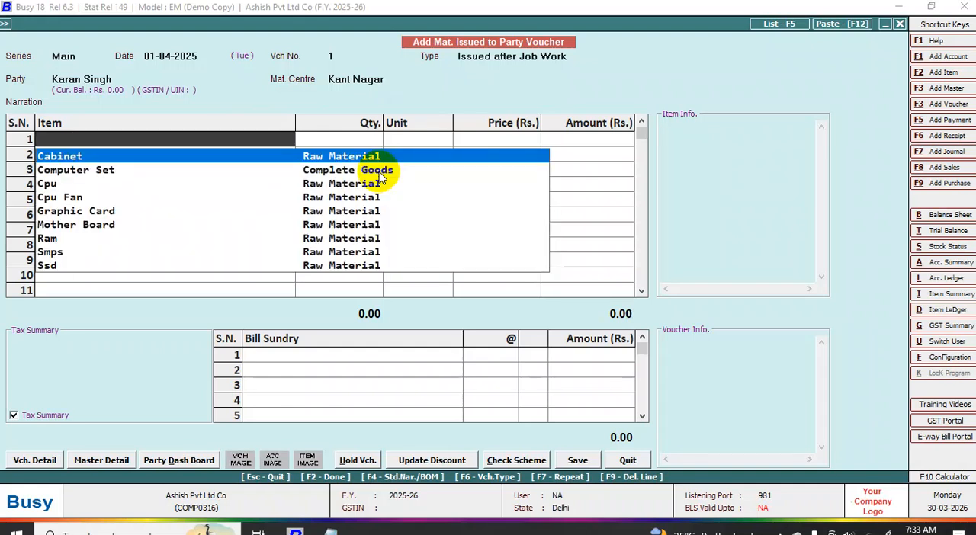
- Enter Computer Set with a quantity of 20 Pcs and view its Material Consumed in Job Work window without choosing a job ID
type("c")
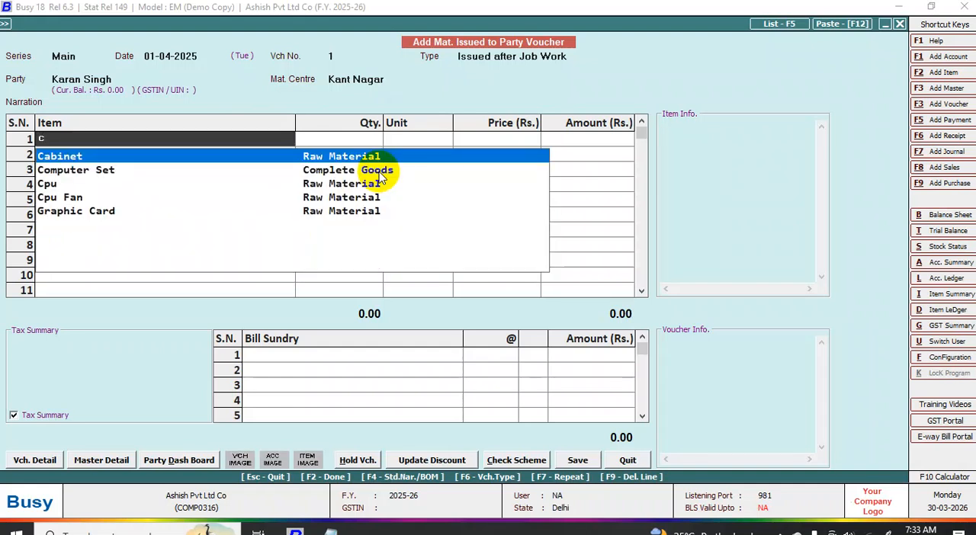
left_click(379, 171)
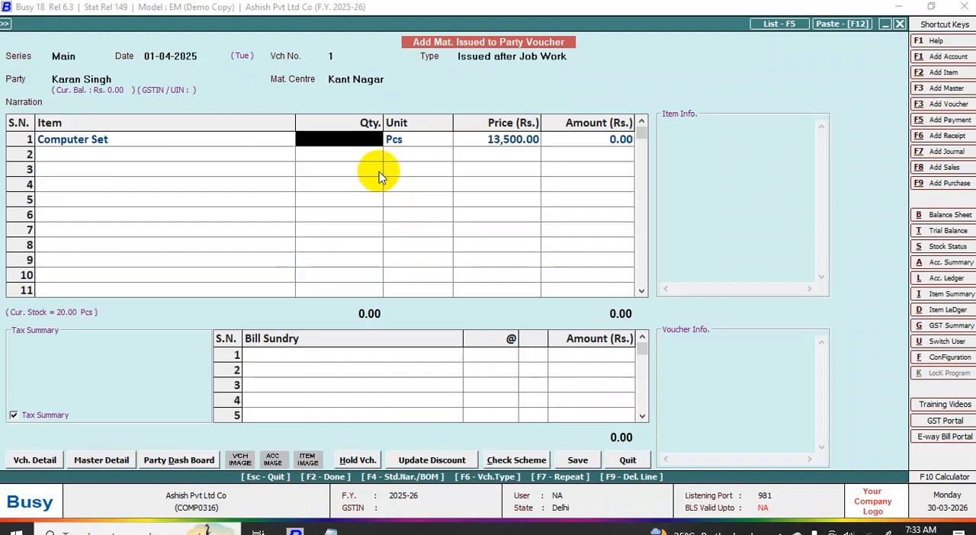
type("20")
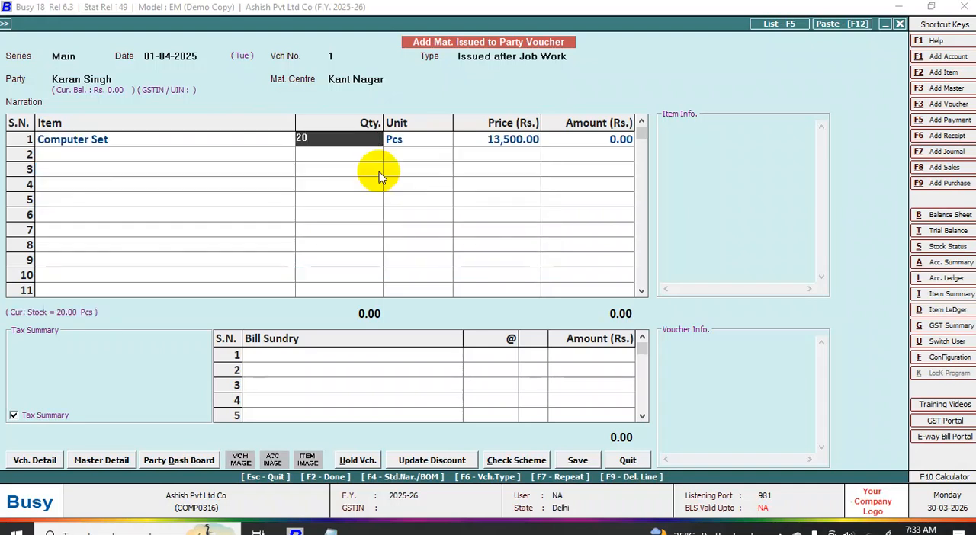
key("Return")
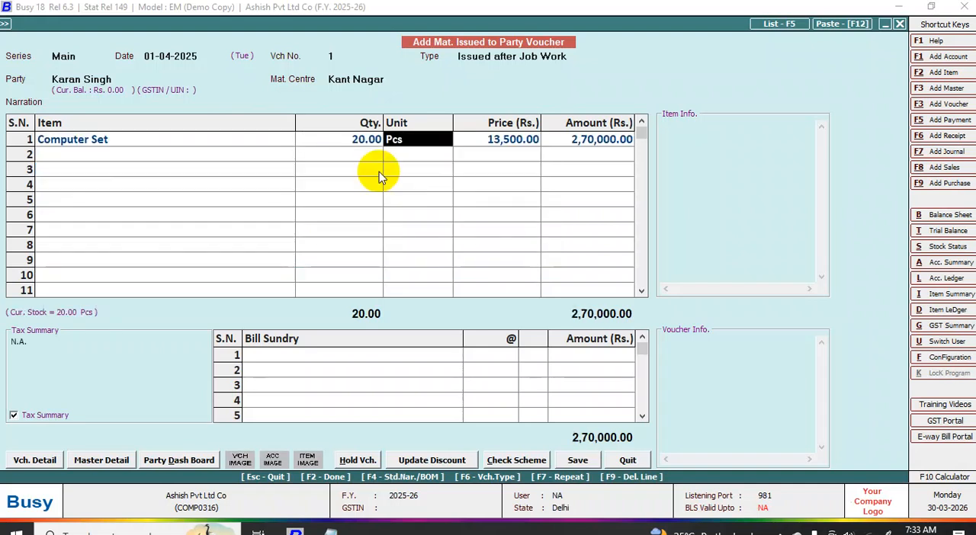
key("Return")
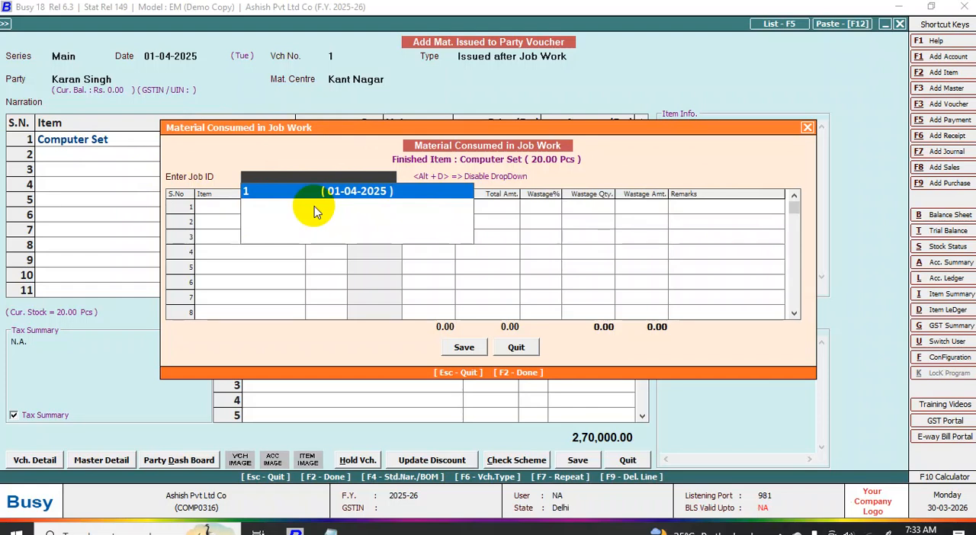
key("Escape")
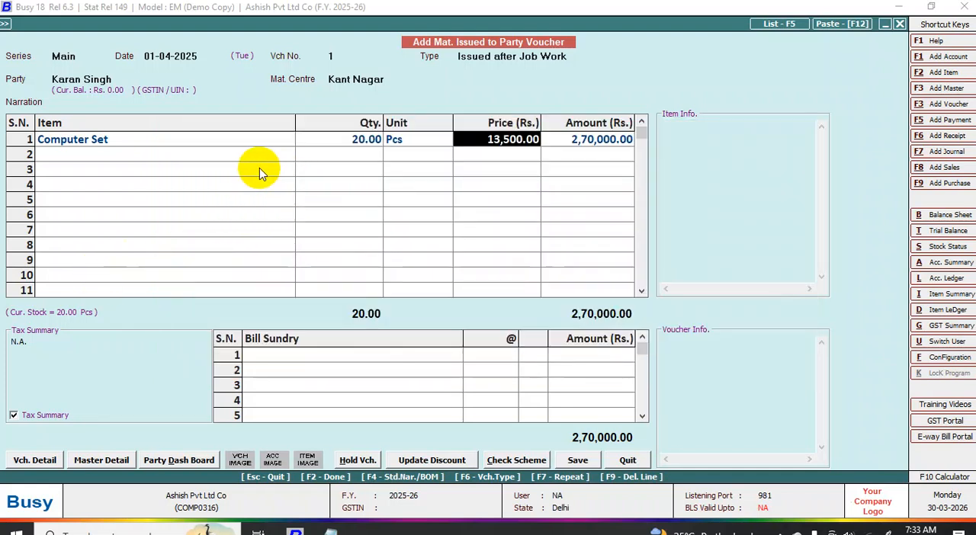
- Quit the material issued voucher containing Computer Set without saving it
key("Escape")
key("Escape")
key("Escape")
left_click(525, 298)
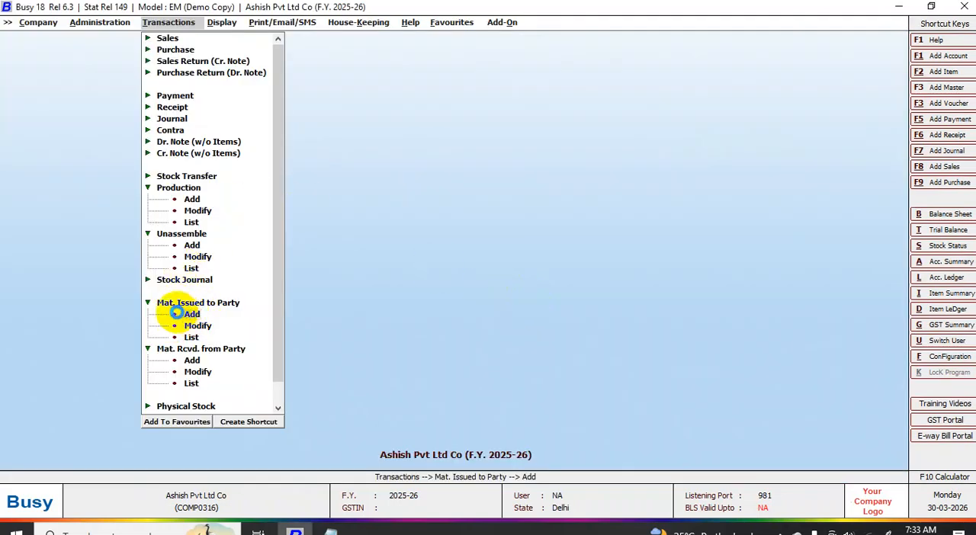
- Start another material issued to party voucher in series Main dated 01-04-2025 with type Issued after Job Work
left_click(193, 314)
key("Return")
key("Return")
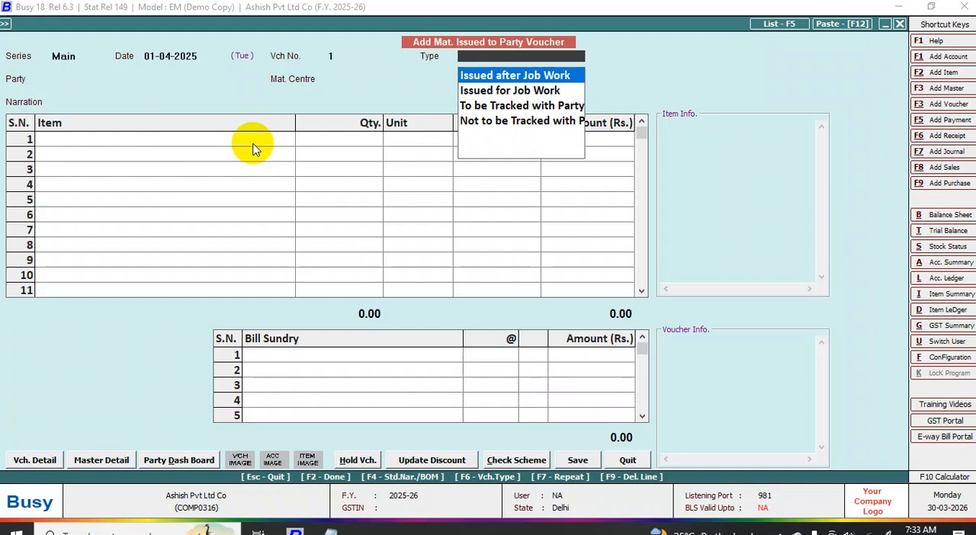
key("Return")
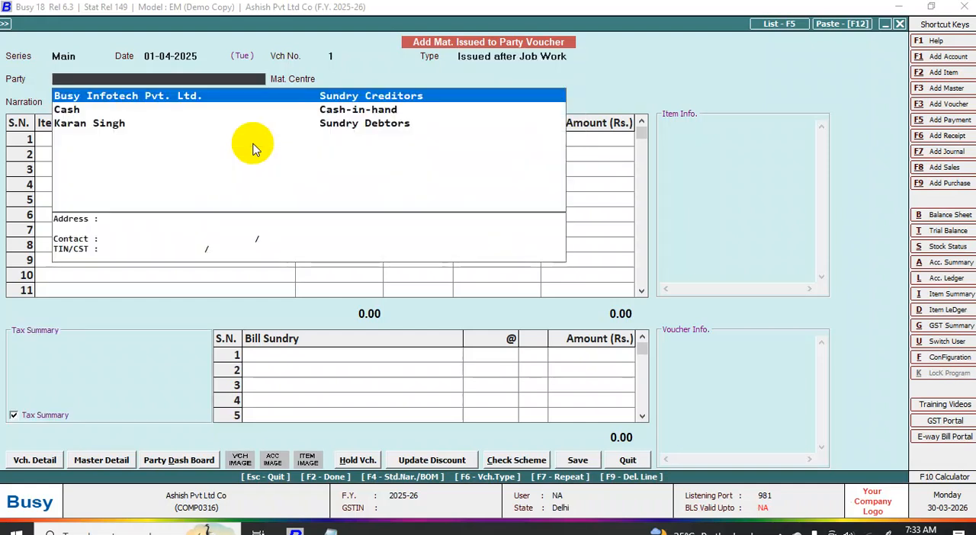
- Choose the Sundry Debtors account as the party and Kant Nagar as the material centre for the voucher
key("Down")
key("Down")
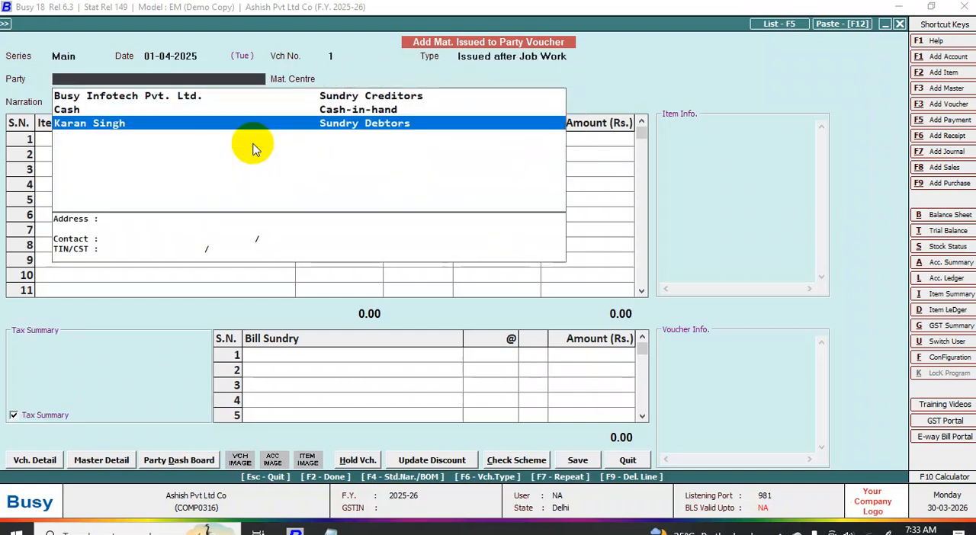
key("Return")
key("Return")
key("Return")
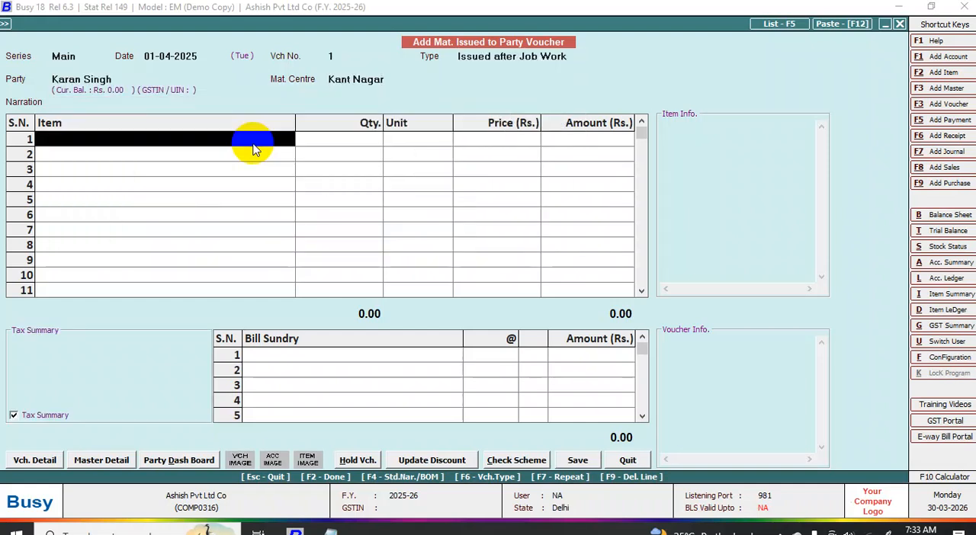
- Try to enter Mother Board with a quantity of 20 Units as the first item
type("m")
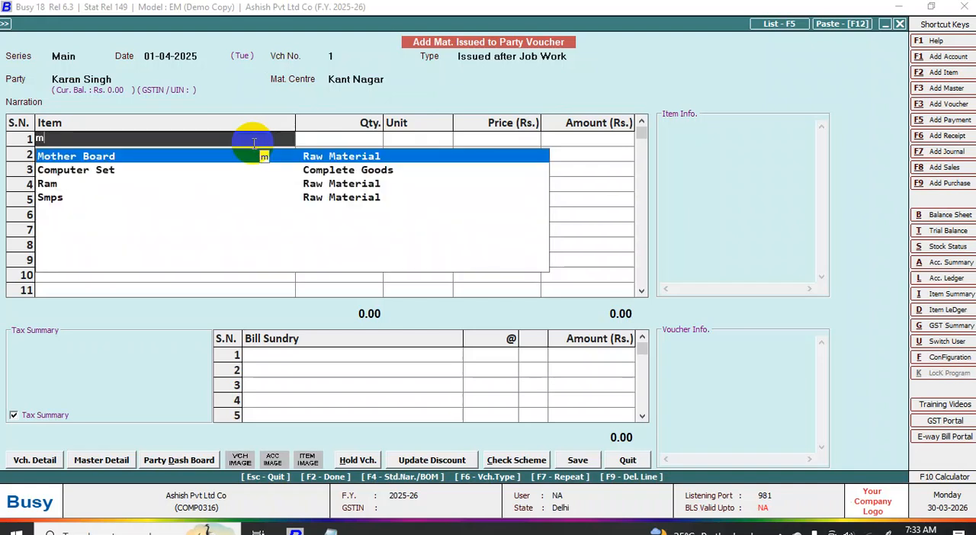
key("Return")
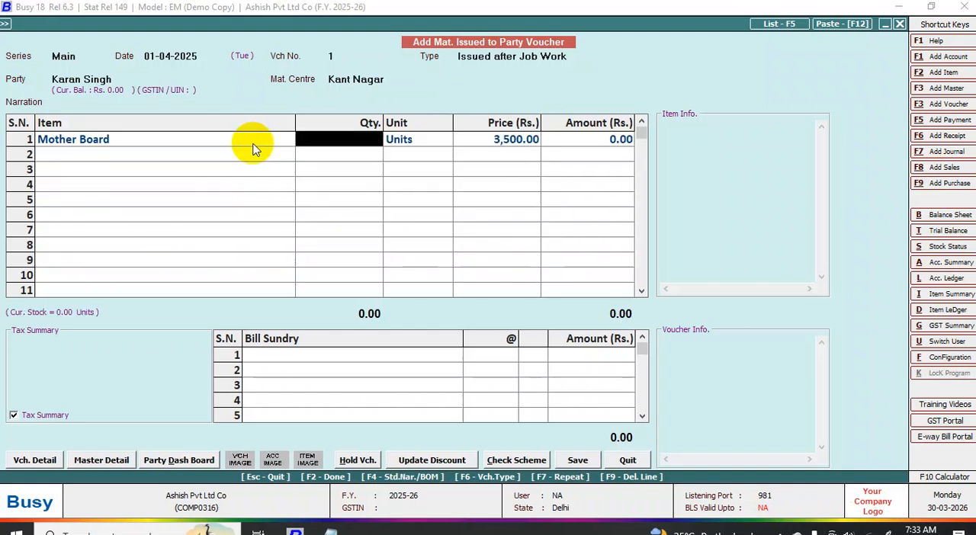
type("20")
key("Return")
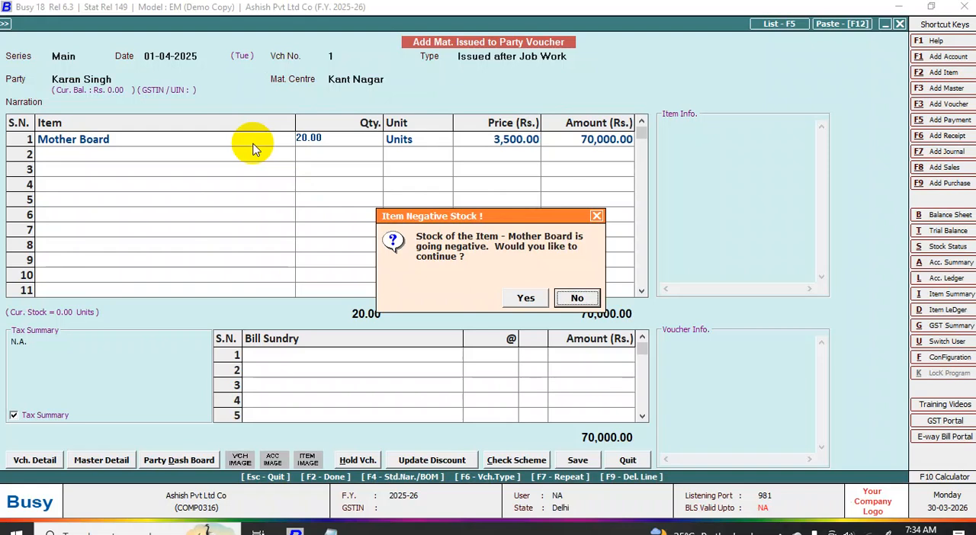
key("Return")
- Quit the material issued voucher containing Mother Board without saving it
key("Escape")
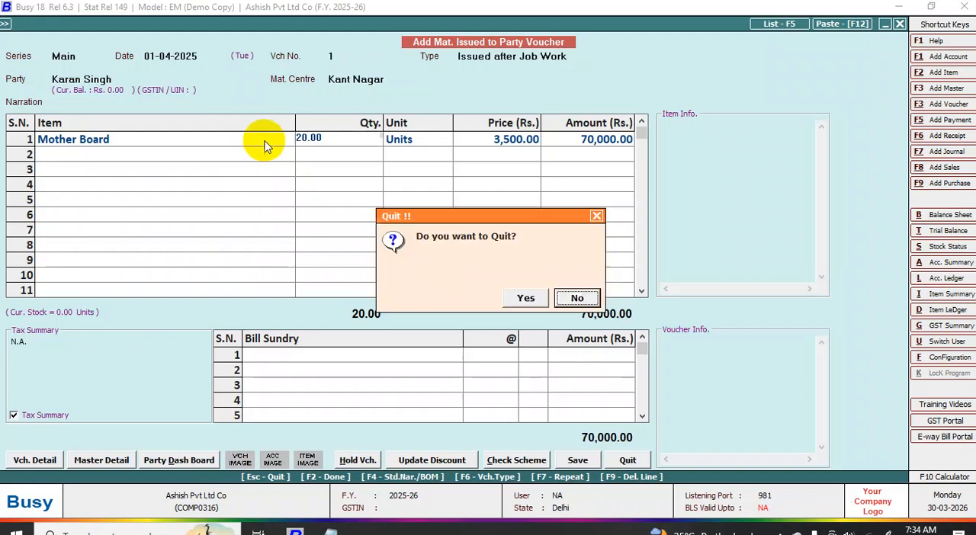
left_click(570, 296)
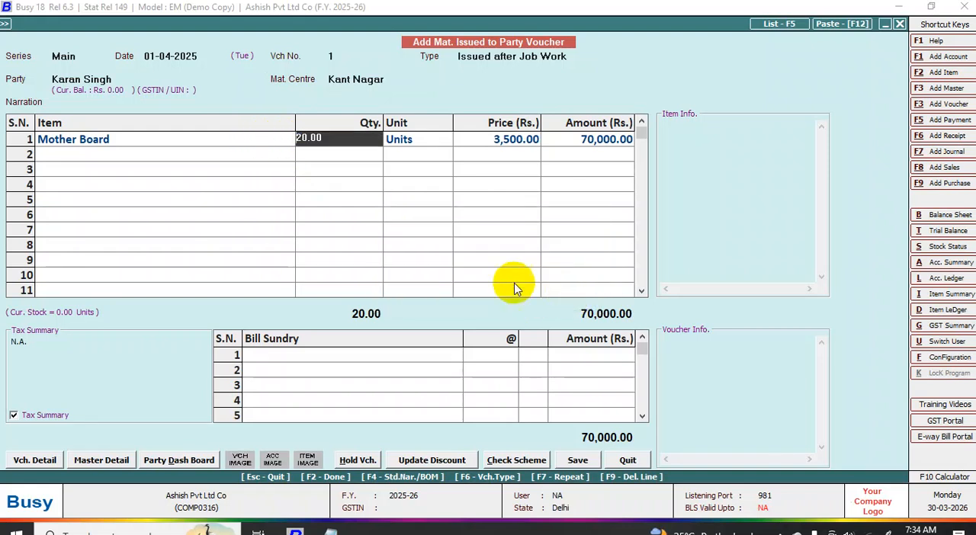
key("Escape")
left_click(523, 295)
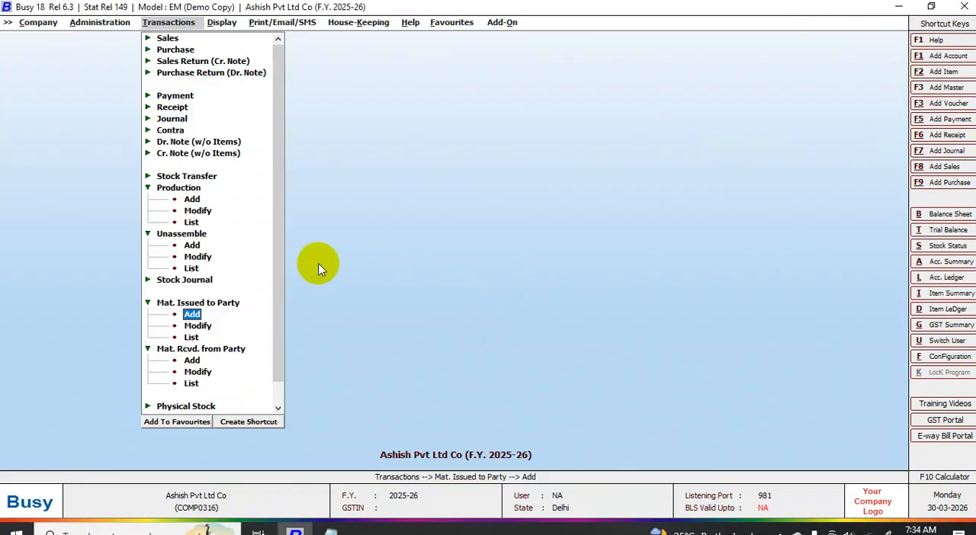
- Start a fresh material issued to party voucher in series Main dated 01-04-2025 with type Issued after Job Work
left_click(192, 314)
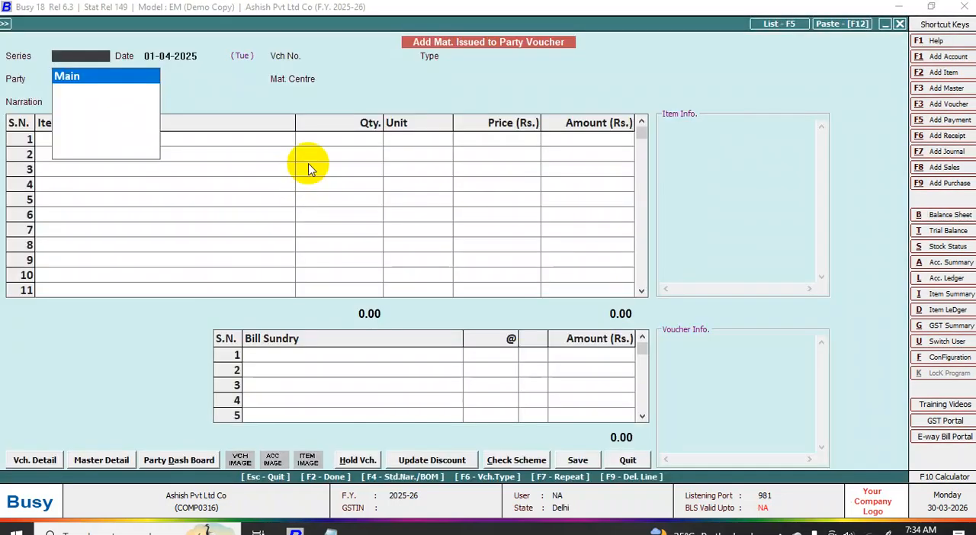
key("Return")
key("Return")
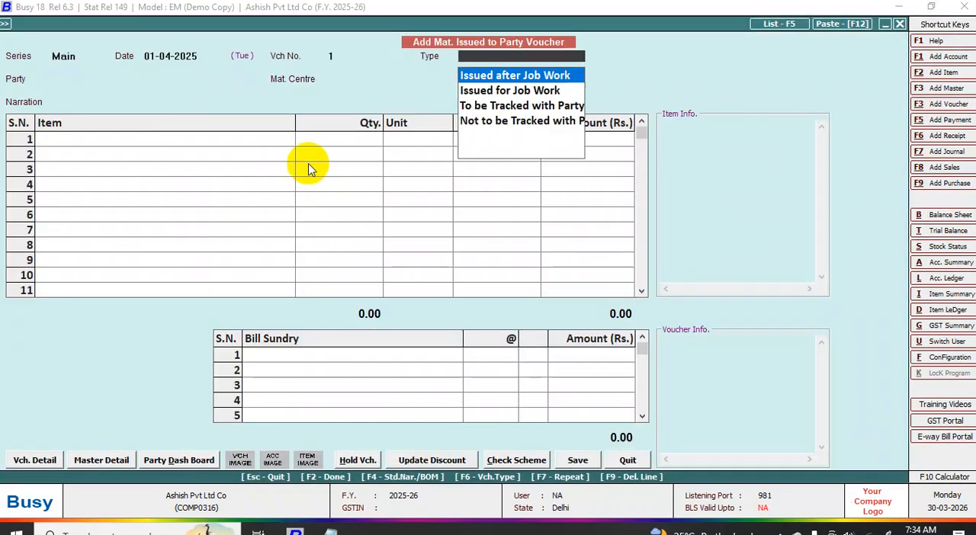
key("Return")
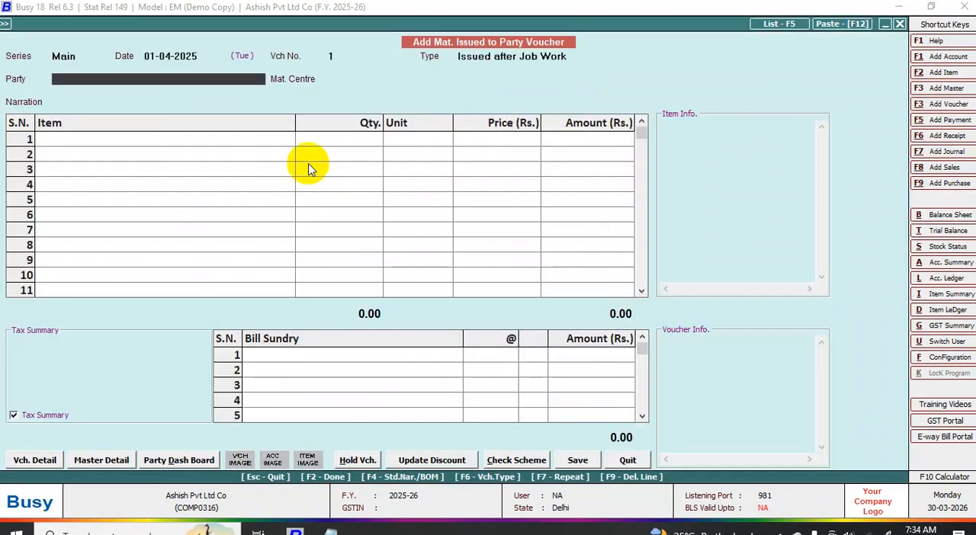
- Assign the Sundry Debtors account as the party and Kant Nagar as the material centre of the material issued voucher
key("space")
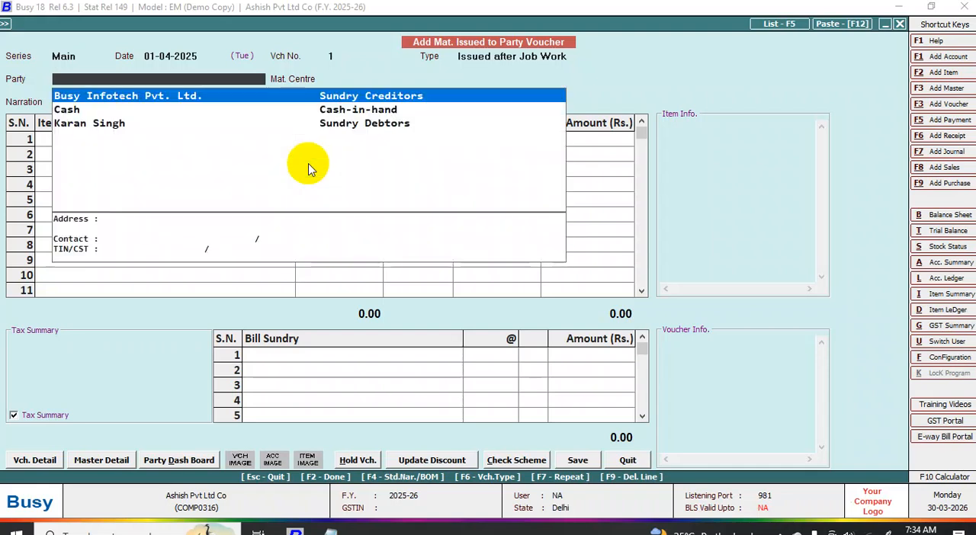
key("Down")
key("Down")
key("Return")
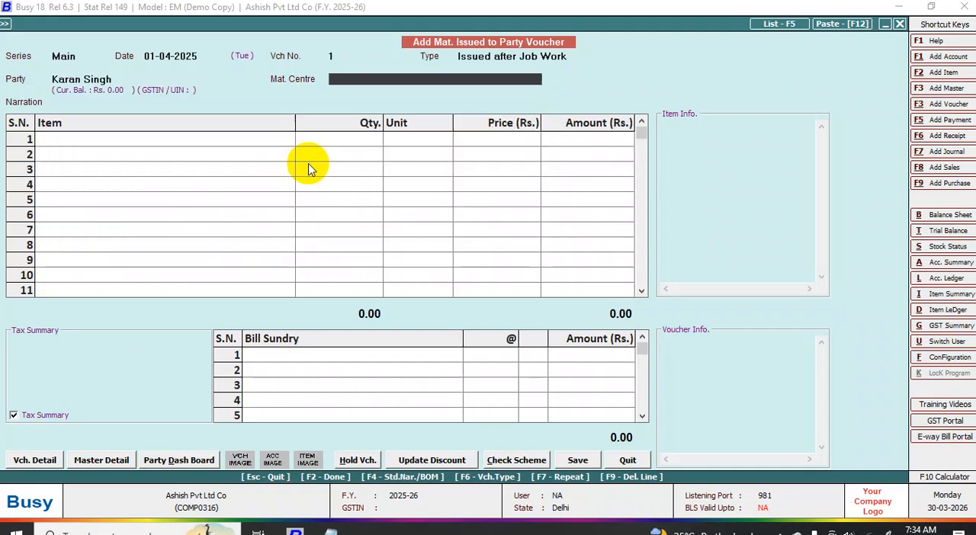
key("space")
key("Return")
key("Return")
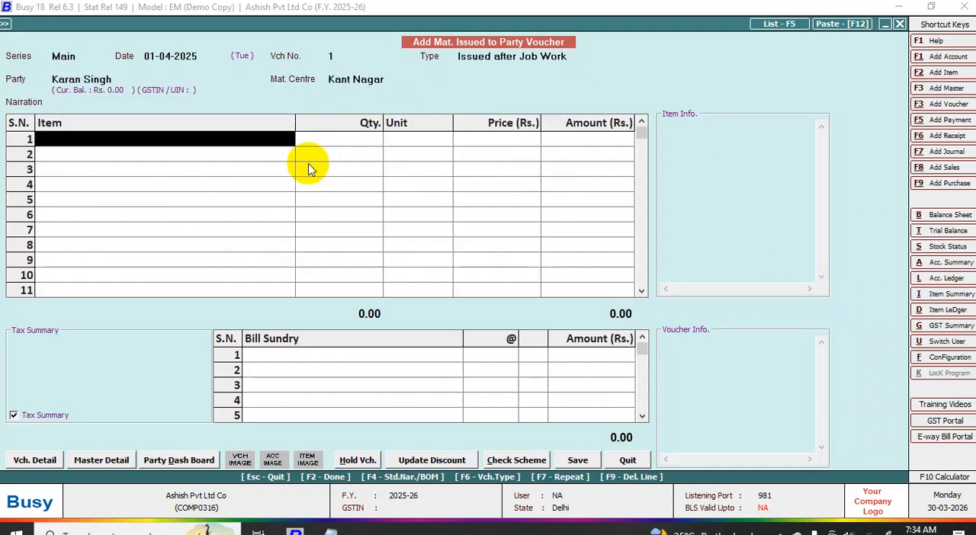
- Enter Computer Set with a quantity of 20 Pcs as the first item of the material issued voucher
key("space")
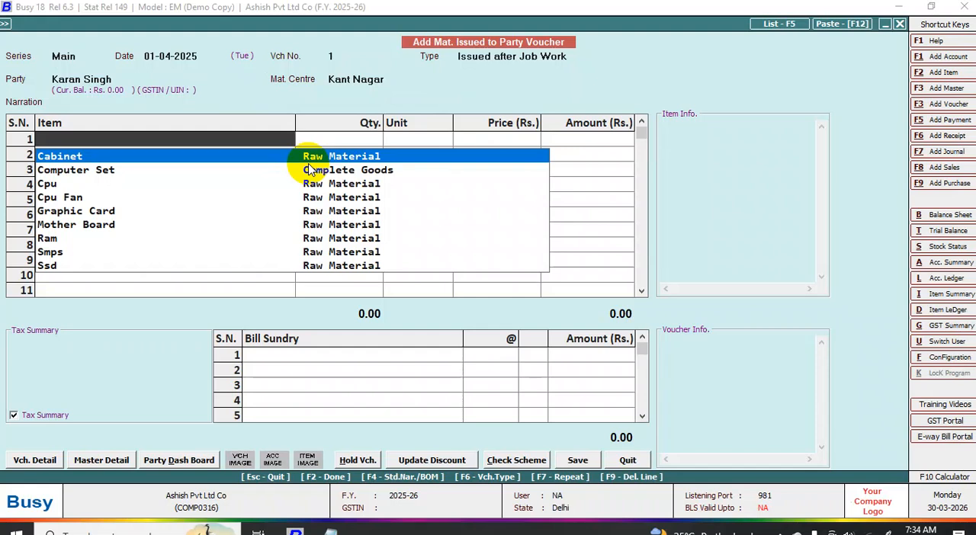
type("c")
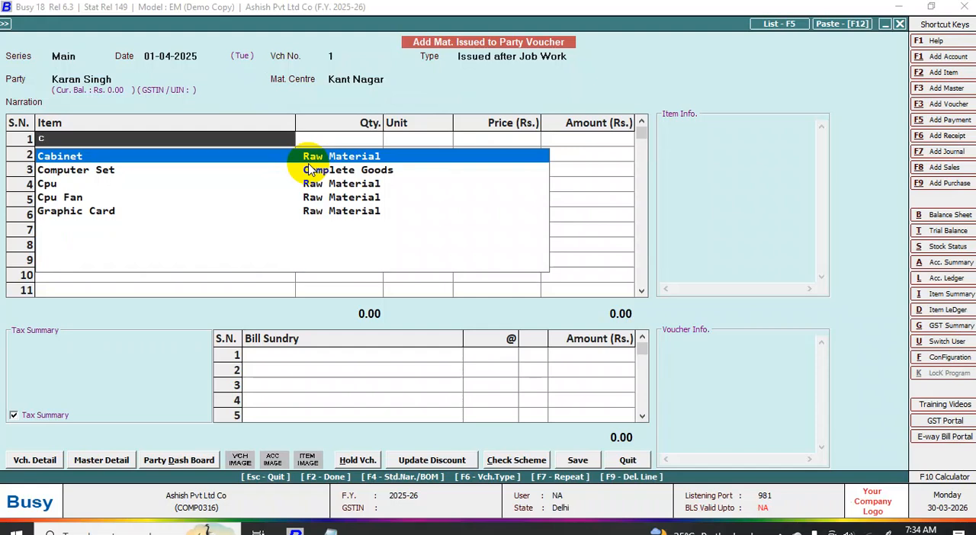
key("Down")
key("Return")
type("20")
key("Return")
- Load the materials consumed for the Computer Set from Job ID 1 and check the Cpu row's wastage percentage, quantity and amount fields
key("Return")
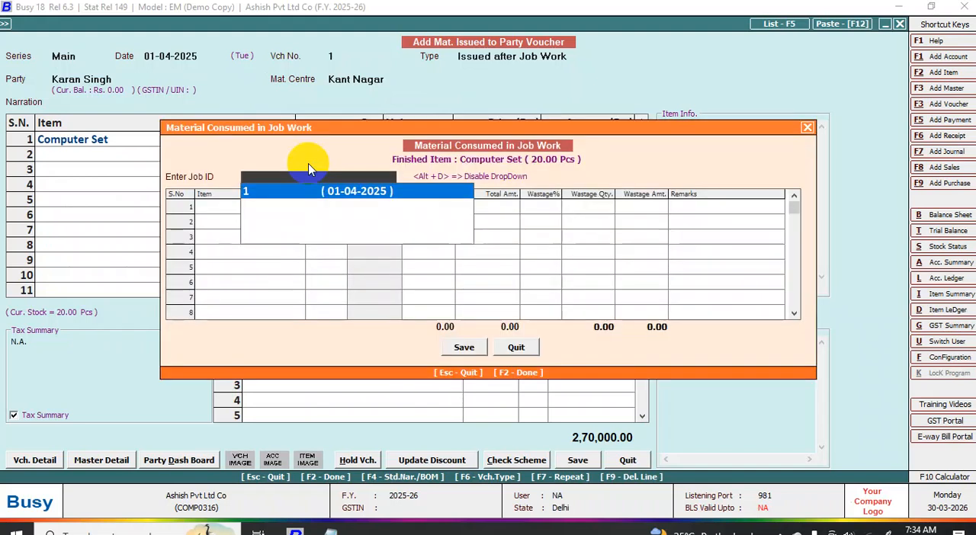
key("Return")
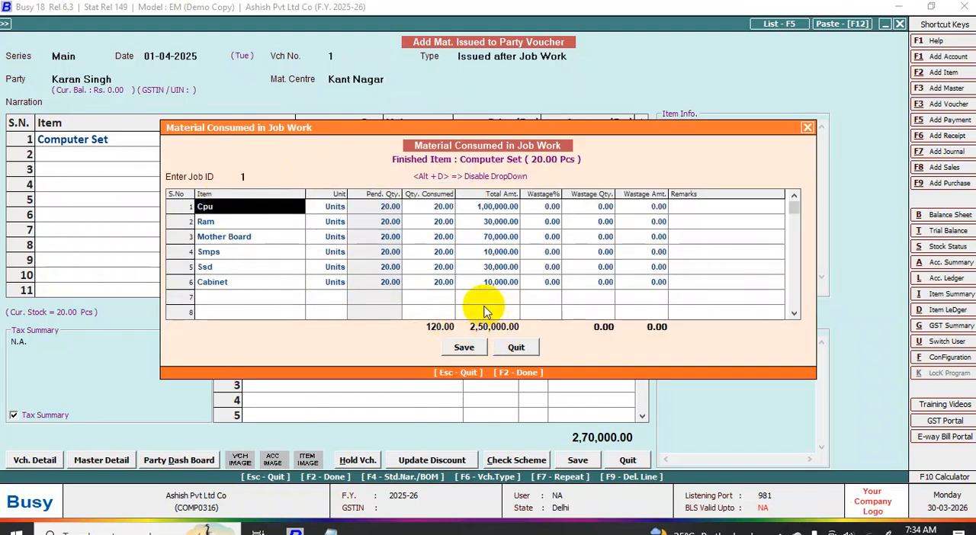
left_click(603, 207)
left_click_drag(632, 123, 574, 252)
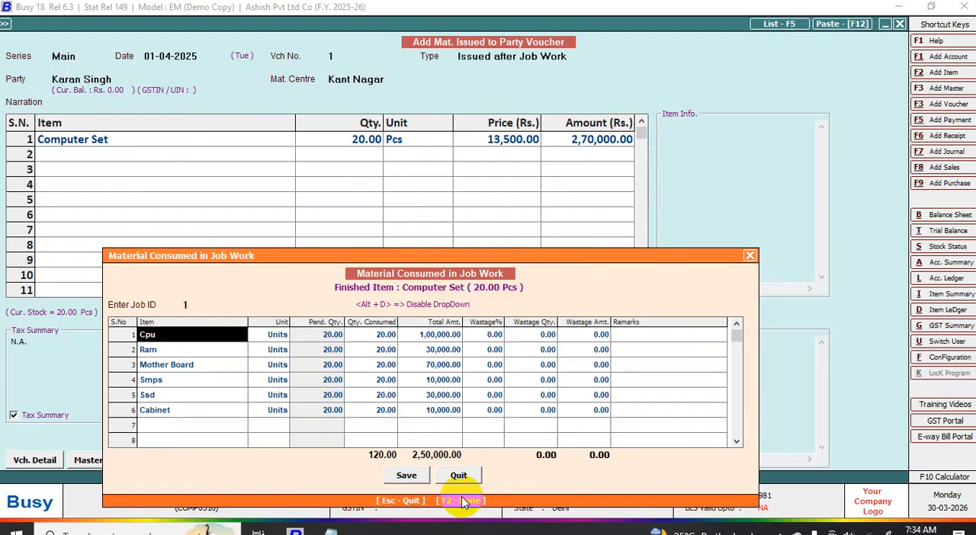
left_click(408, 479)
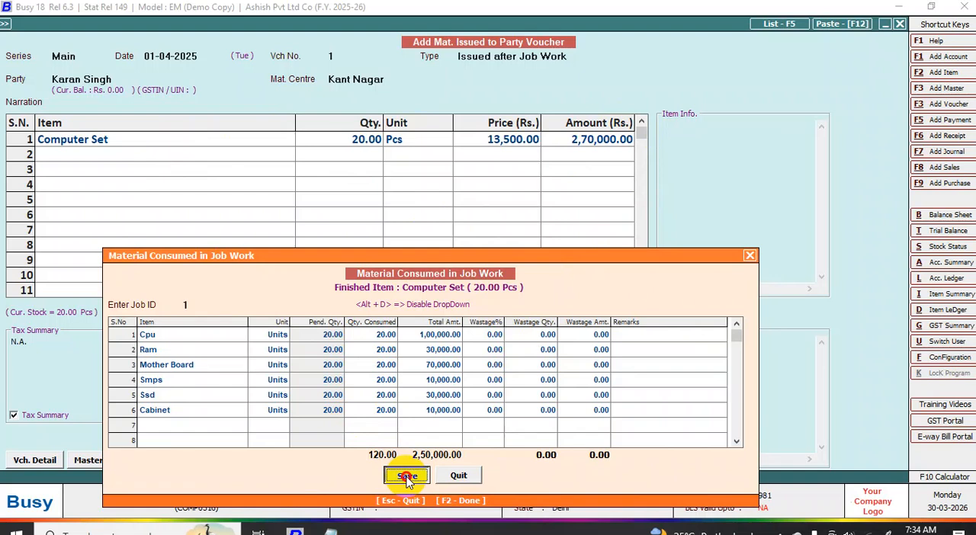
left_click(494, 335)
left_click(543, 336)
left_click(592, 336)
left_click_drag(494, 336, 580, 340)
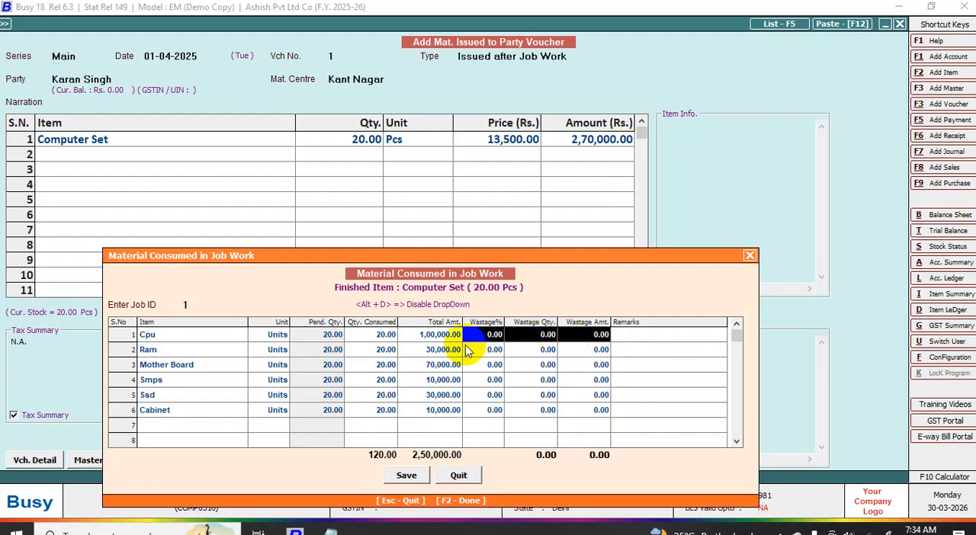
left_click(494, 335)
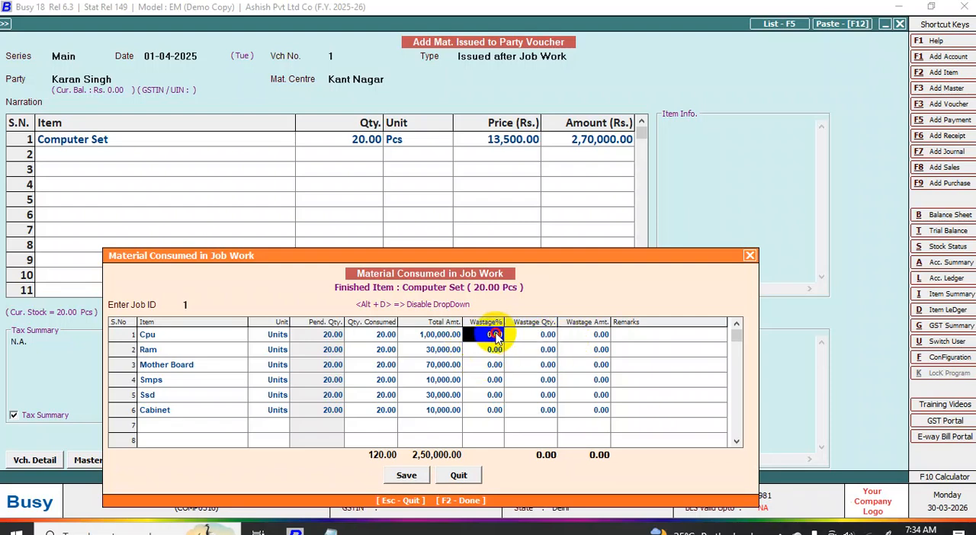
- Save the list of materials consumed in job work, and save the material issued to party voucher
left_click(407, 475)
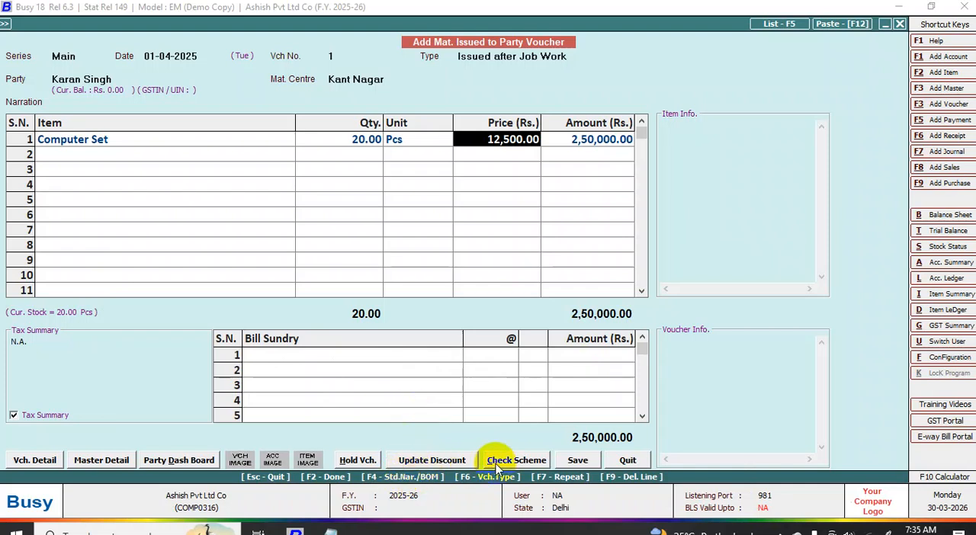
left_click(577, 460)
left_click(485, 297)
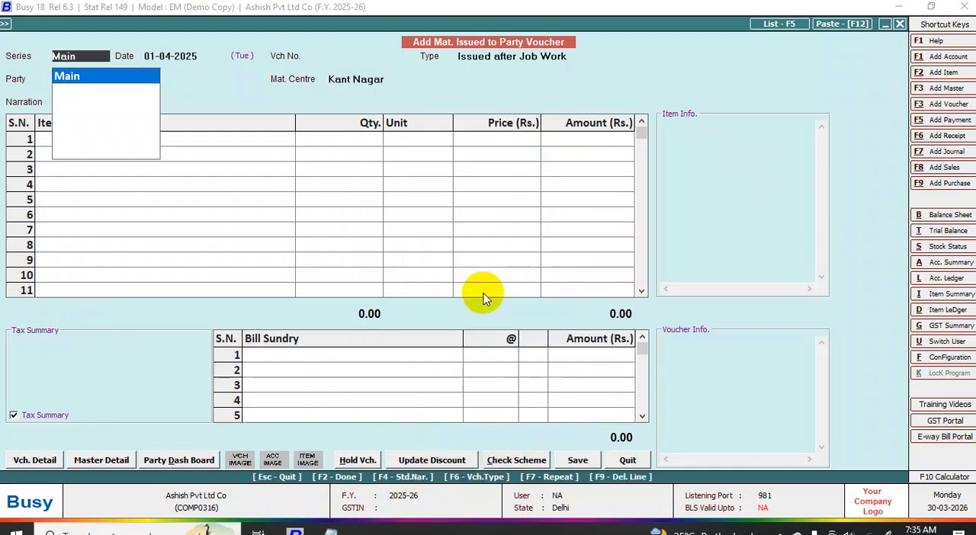